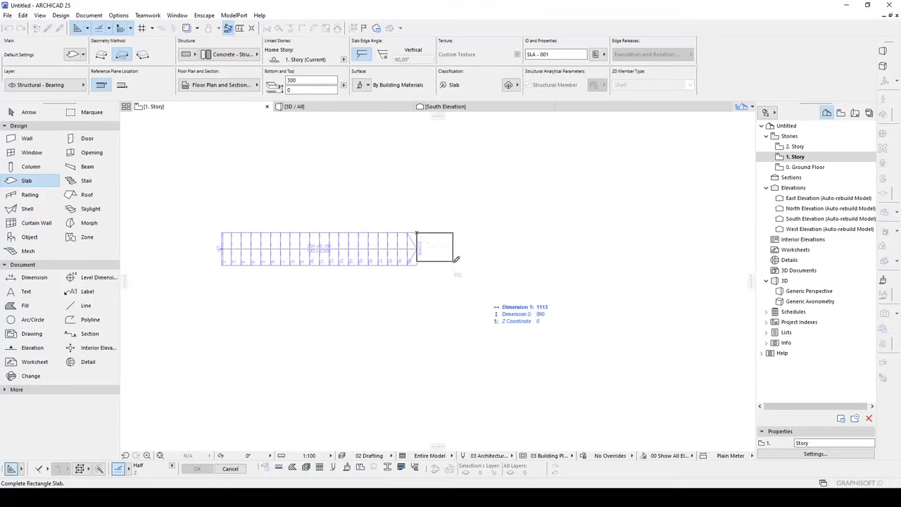
Finish the rectangular slab that adjoins the upper end of the stair on the 1. Story plan
left_click(563, 348)
key("Escape")
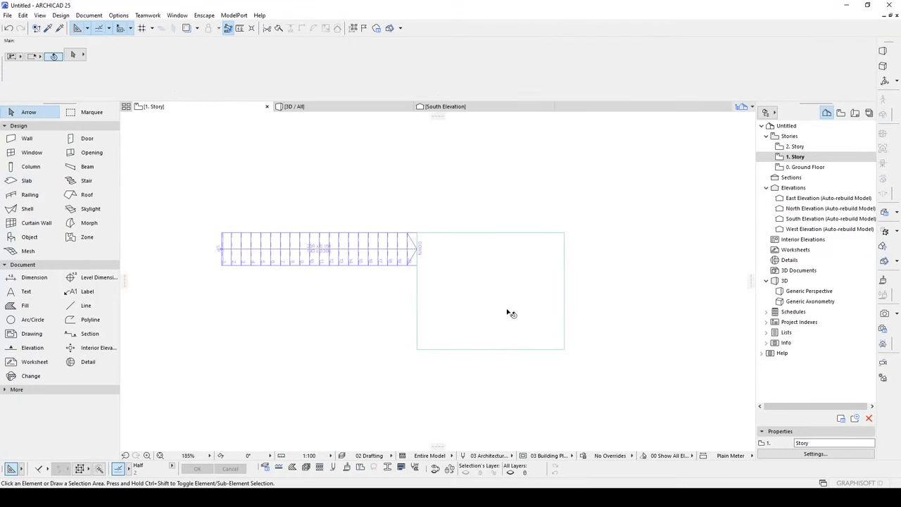
scroll(511, 314, "up", 2)
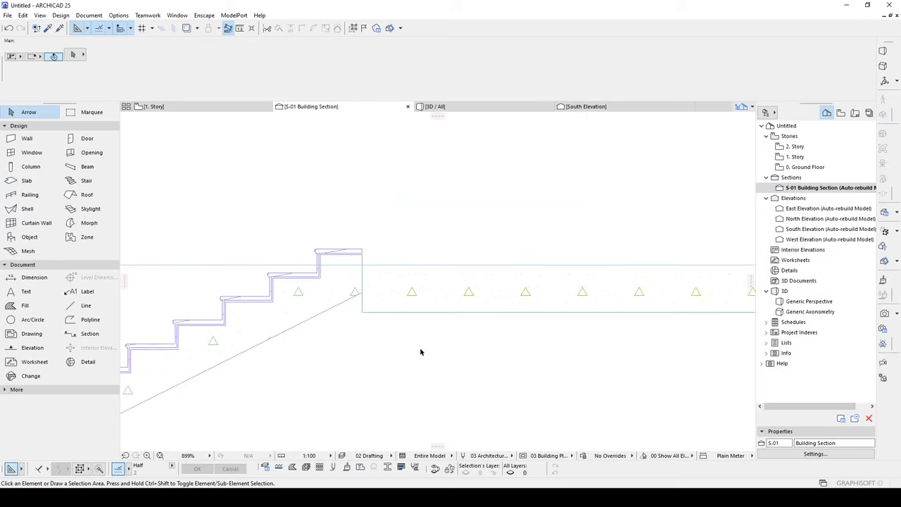
Examine the joint between the stair's top step and the slab in the S-01 building section
scroll(348, 285, "up", 2)
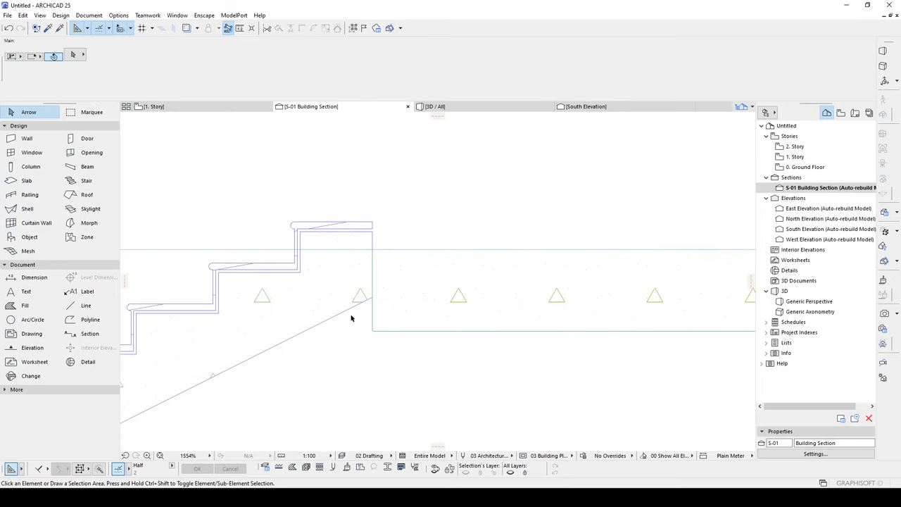
left_click(404, 278)
left_click(359, 280)
left_click(401, 351)
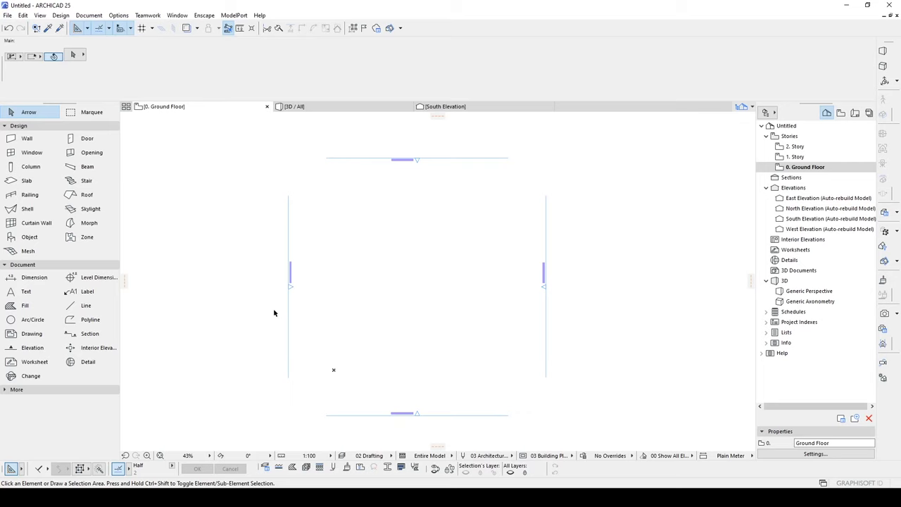
Draw a straight horizontal stair on the Ground Floor plan with 20 risers of 150 and the first baseline position option
left_click(82, 181)
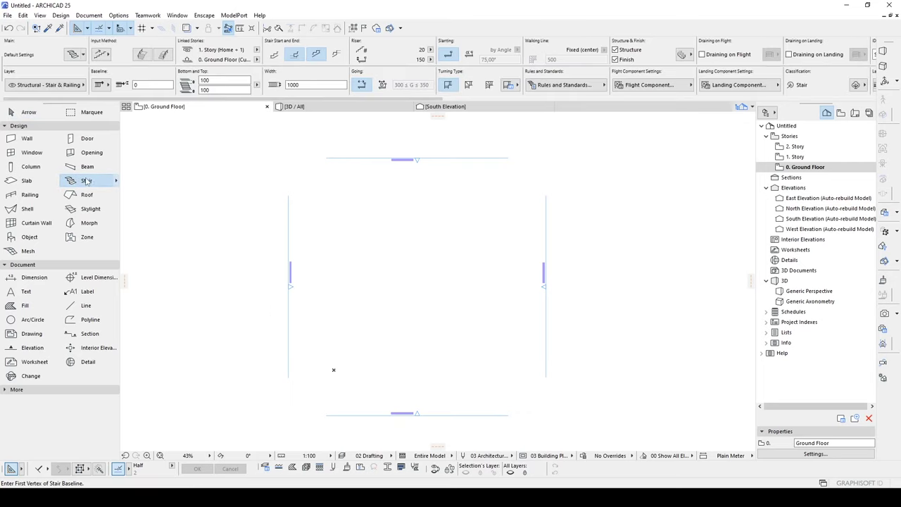
scroll(417, 298, "up", 2)
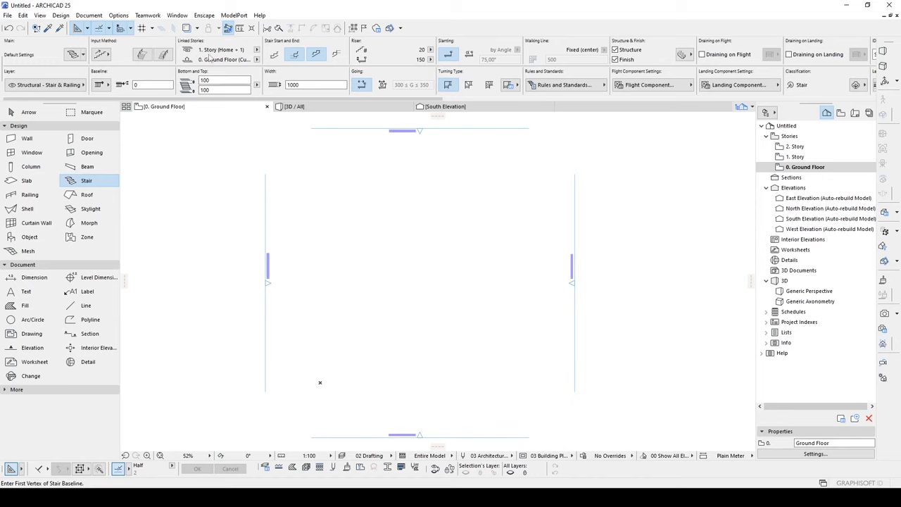
left_click(105, 88)
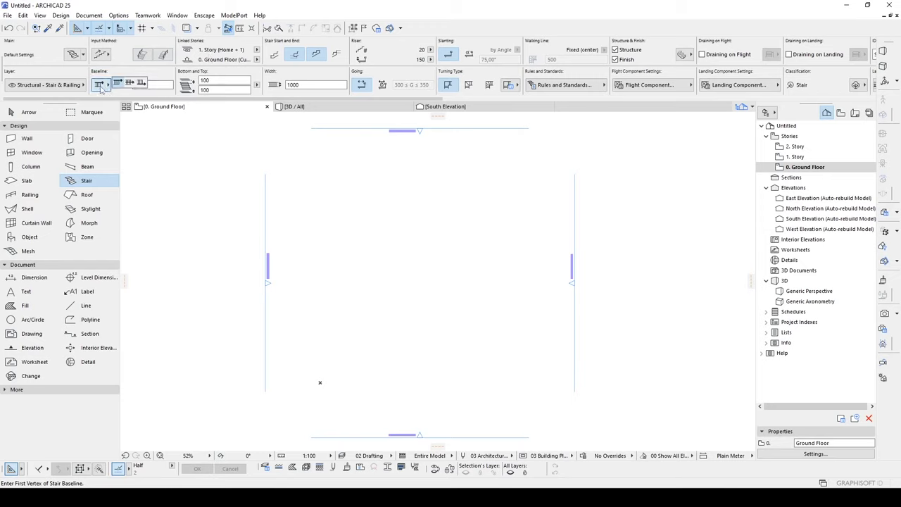
left_click(118, 83)
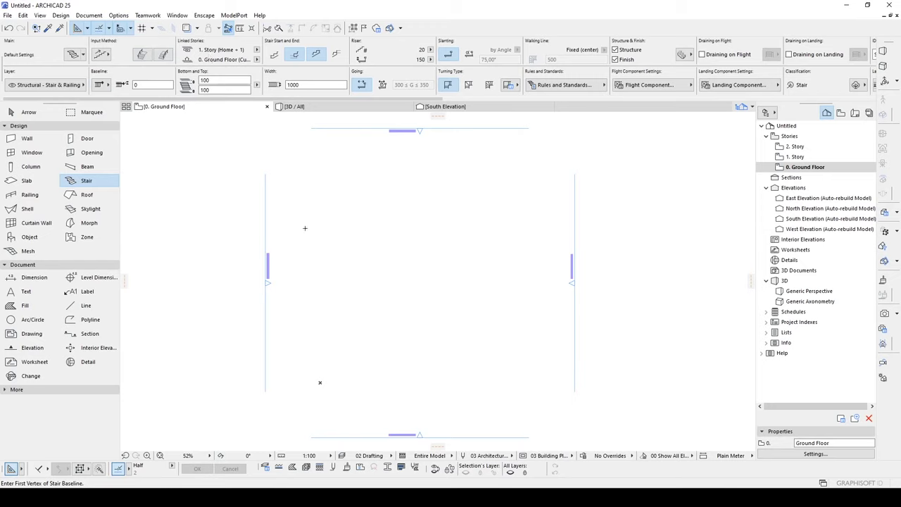
scroll(372, 247, "up", 3)
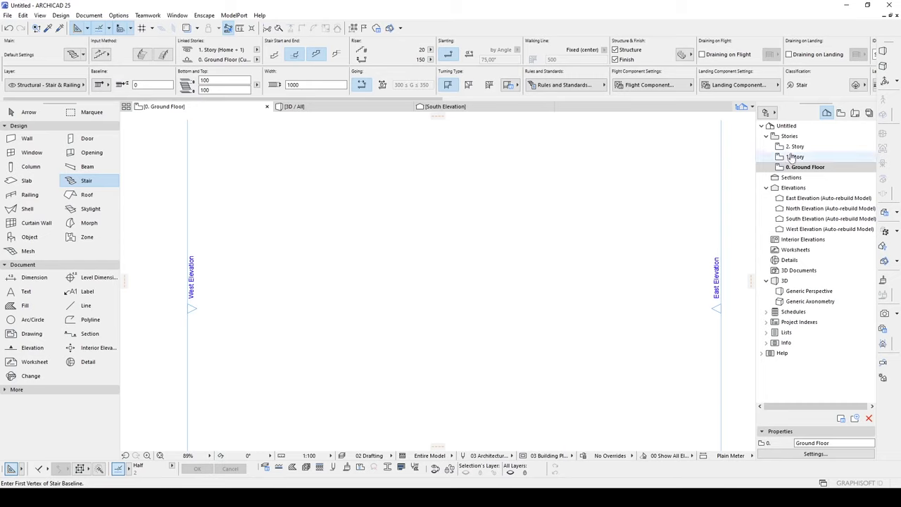
scroll(342, 264, "up", 3)
left_click(342, 264)
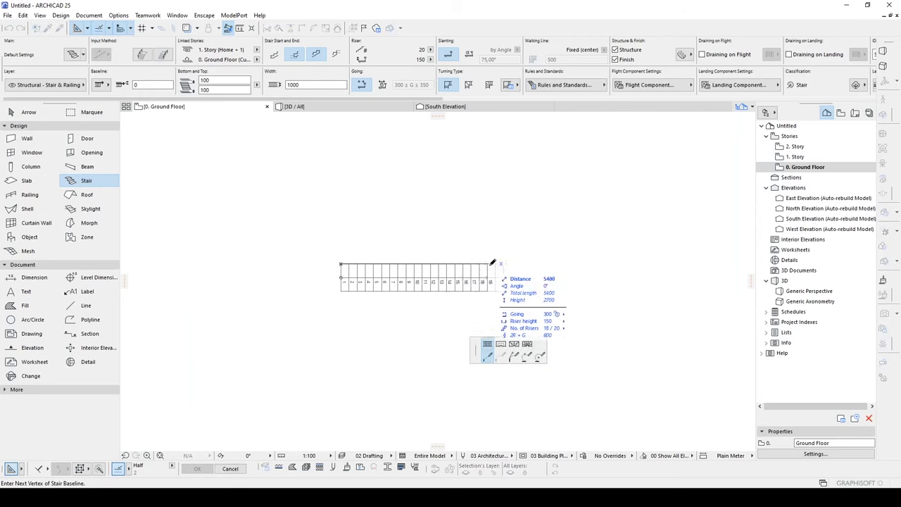
double_click(489, 264)
key("Escape")
middle_click_drag(407, 225, 448, 235)
Select the new stair on the Ground Floor plan and set its width to 1000
left_click(476, 285)
left_click(479, 285)
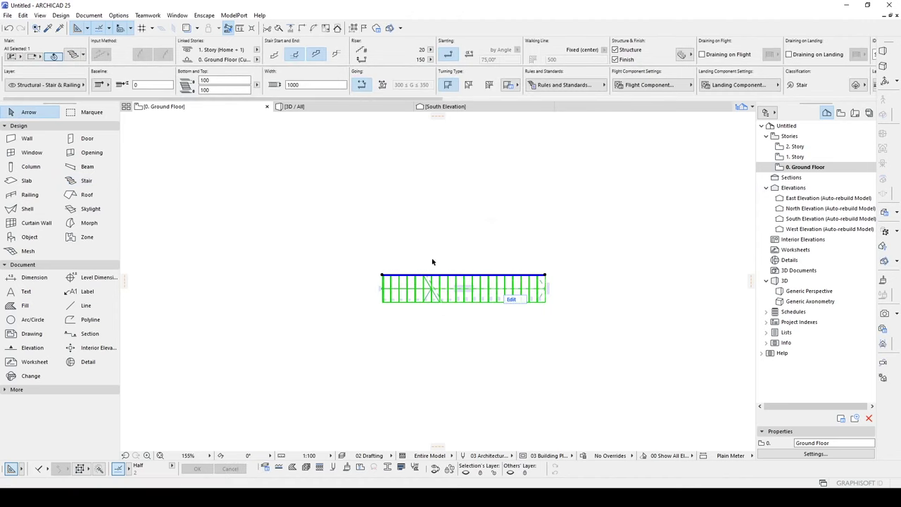
left_click(289, 84)
type("1000")
key("Return")
Review the start and end options in the selected stair's settings, accept the dialog, and deselect the stair
key("ctrl+t")
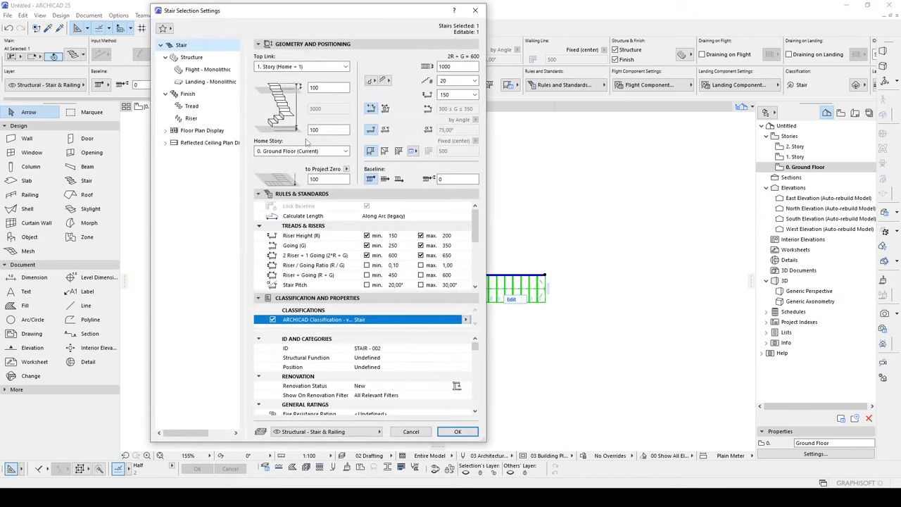
left_click(371, 79)
left_click(373, 83)
left_click(385, 81)
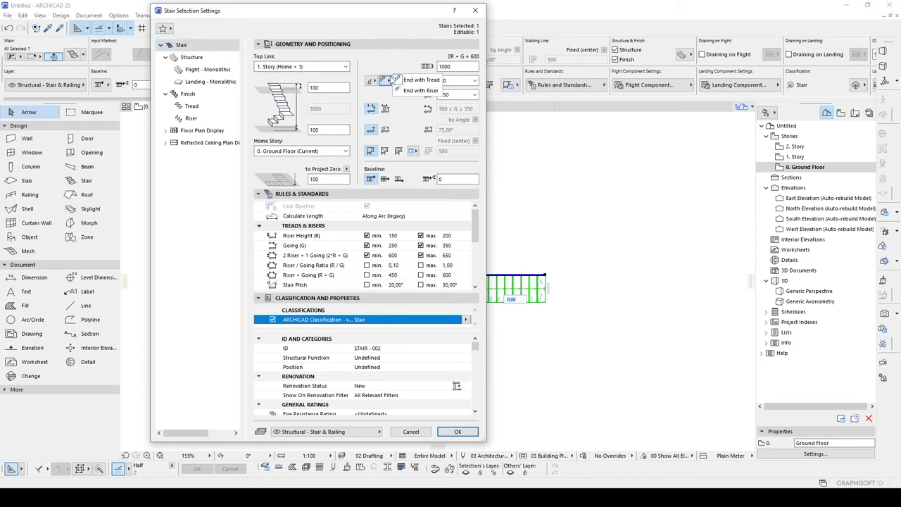
left_click(395, 66)
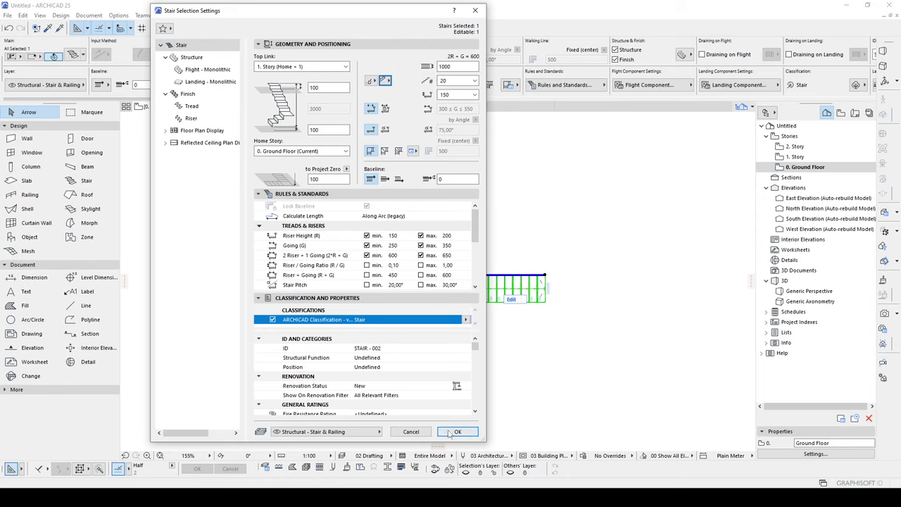
left_click(458, 432)
left_click(481, 367)
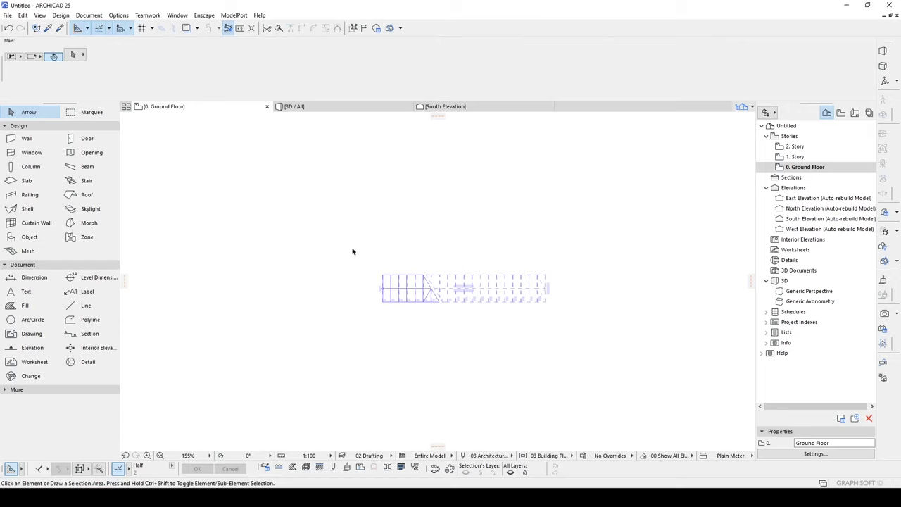
On the 1. Story plan, set up a basic-structure slab with the ST-04 Concrete - Structural building material
scroll(401, 252, "up", 3)
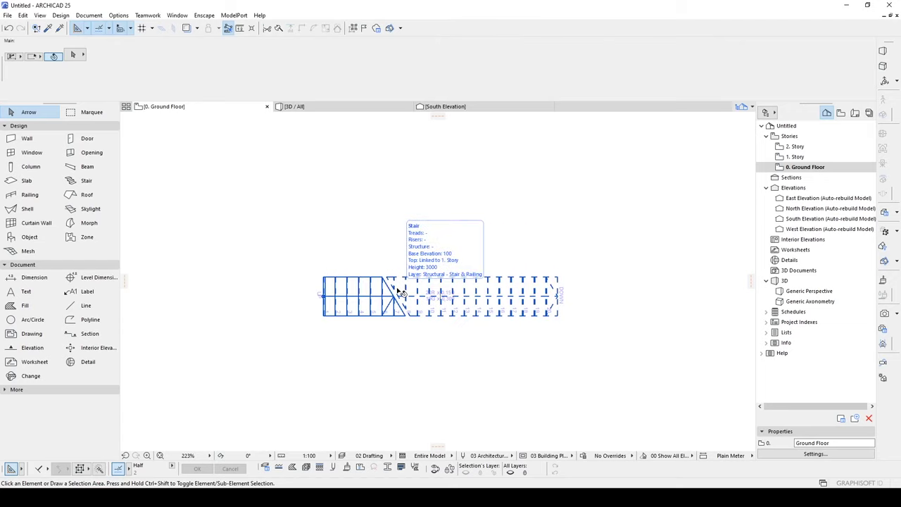
left_click(795, 156)
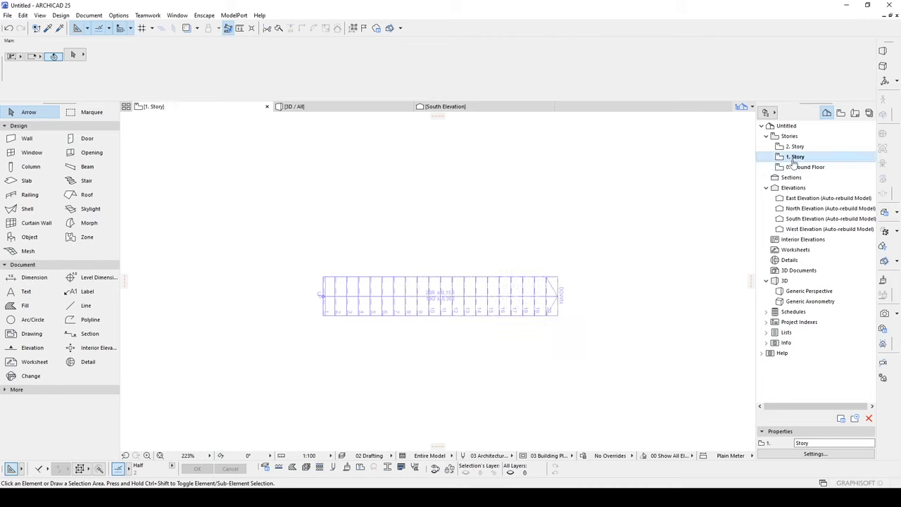
middle_click_drag(583, 261, 535, 261)
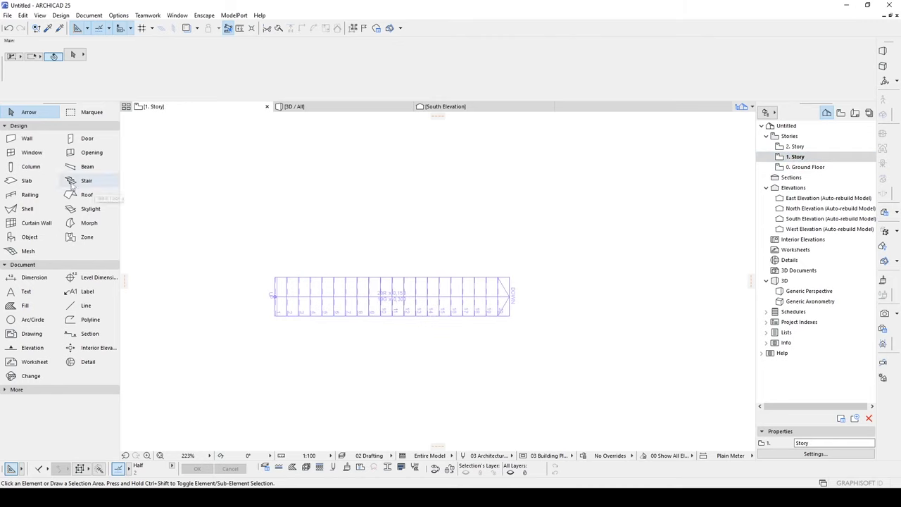
left_click(31, 180)
left_click(187, 54)
left_click(187, 53)
left_click(188, 53)
left_click(206, 54)
left_click(223, 56)
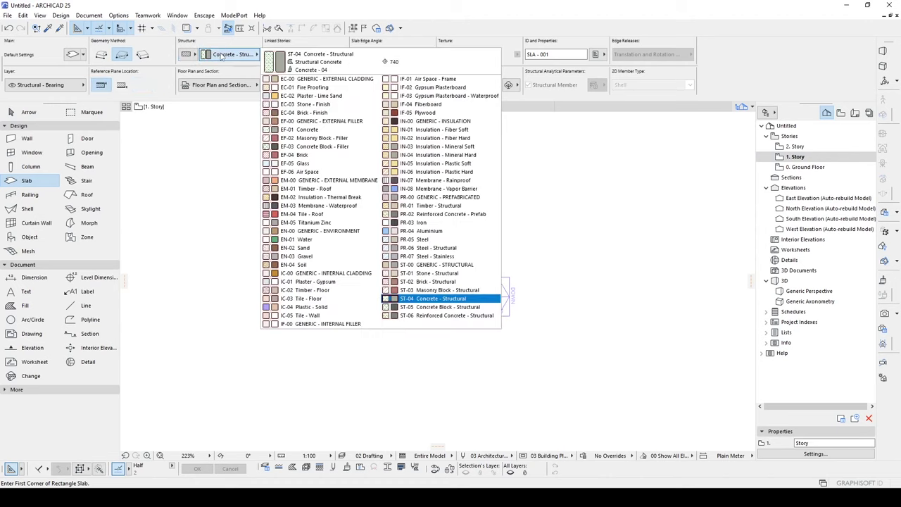
left_click(438, 298)
Draw a rectangular slab from the upper corner of the stair's arrival end, extending outward beyond the stair
middle_click_drag(613, 270, 364, 255)
scroll(365, 255, "down", 4)
middle_click_drag(311, 243, 462, 231)
scroll(425, 251, "up", 3)
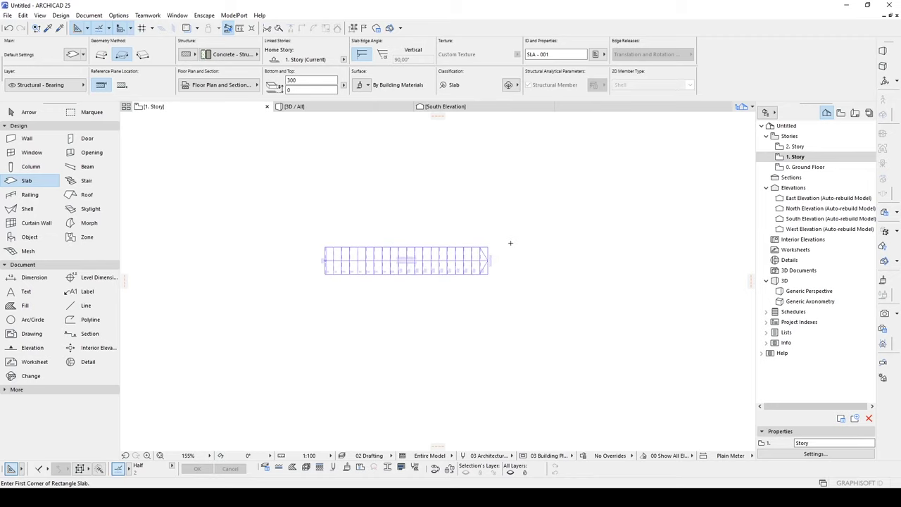
scroll(476, 245, "up", 3)
left_click(464, 248)
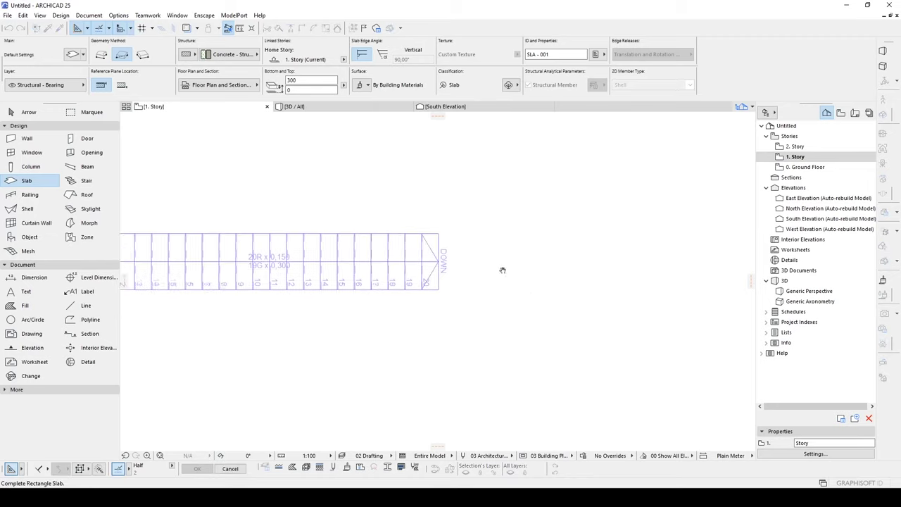
scroll(312, 191, "down", 3)
scroll(317, 195, "down", 1)
middle_click_drag(325, 181, 410, 234)
scroll(412, 234, "up", 2)
scroll(425, 211, "up", 1)
scroll(460, 267, "down", 2)
middle_click_drag(472, 284, 451, 258)
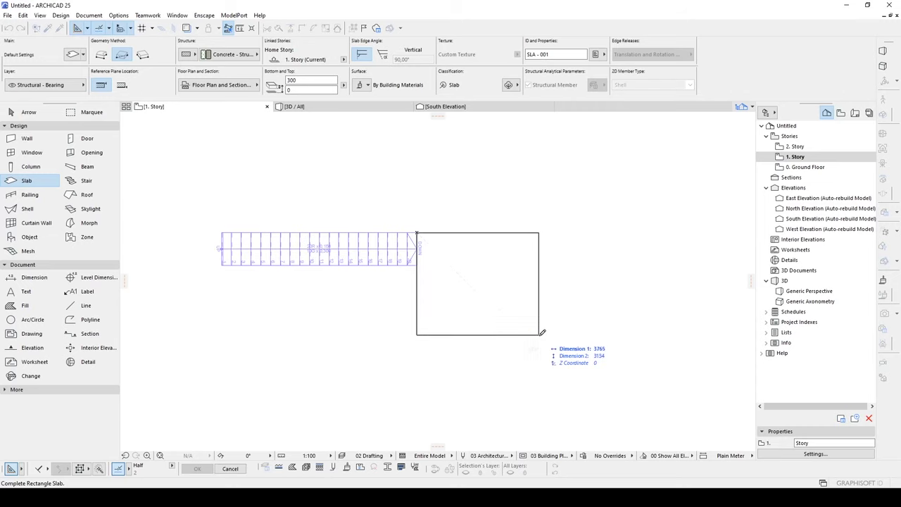
left_click(565, 348)
key("Escape")
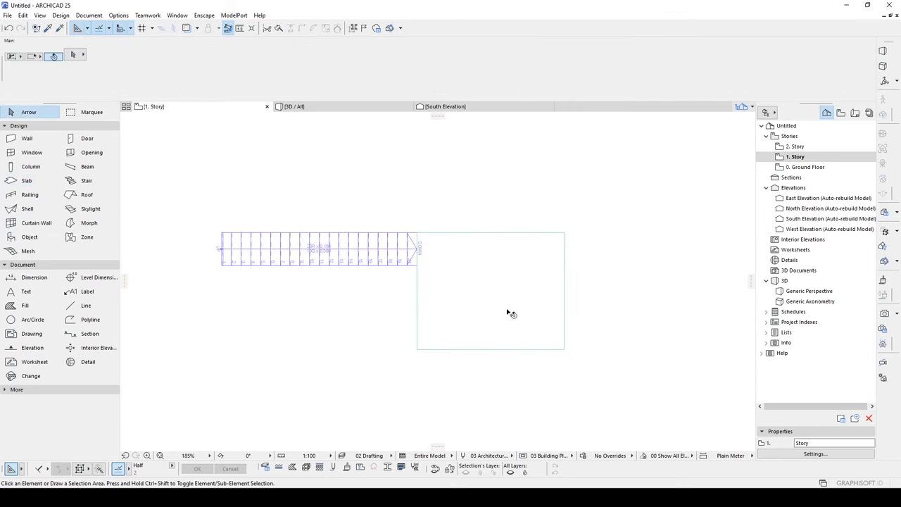
Examine the slab and stair in 3D, focusing on where the top tread meets the slab surface
scroll(508, 312, "up", 2)
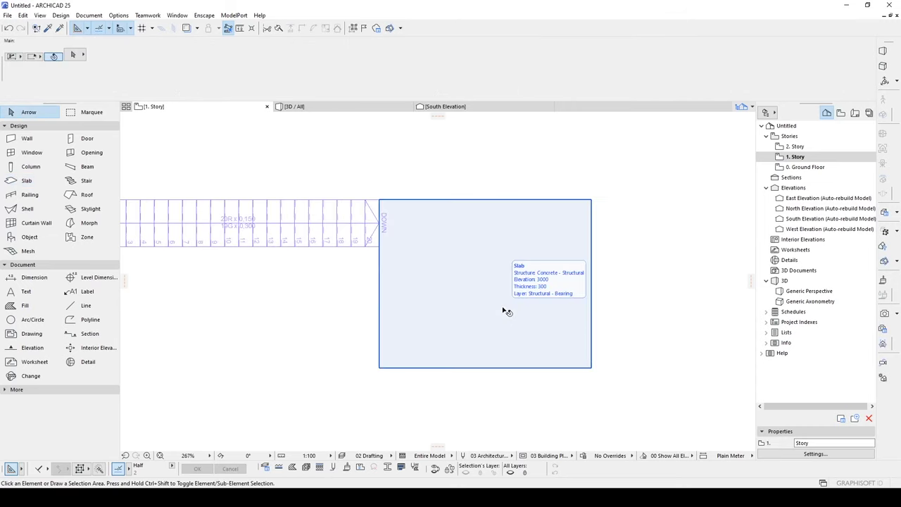
left_click(317, 106)
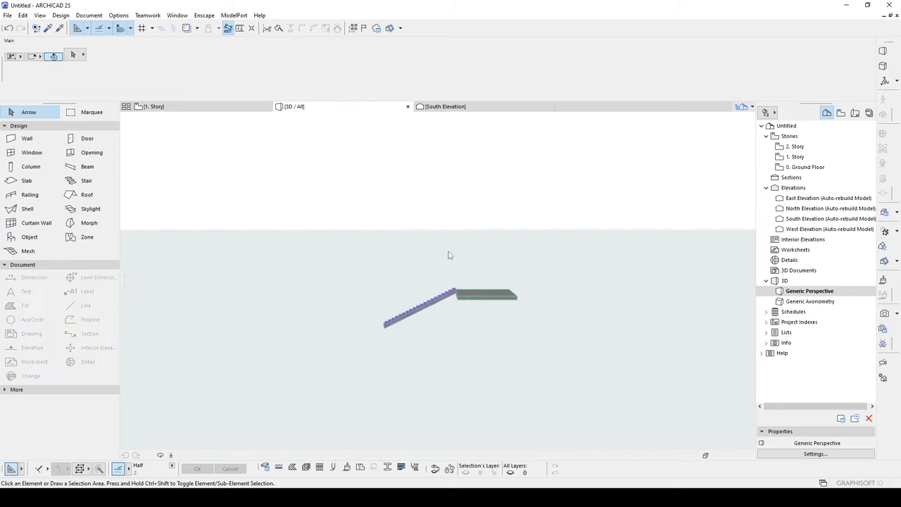
middle_click_drag(449, 271, 681, 340, "shift")
scroll(486, 299, "up", 5)
left_click(459, 276)
left_click(503, 344)
scroll(491, 289, "up", 2)
middle_click_drag(491, 289, 382, 267, "shift")
scroll(503, 286, "up", 2)
middle_click_drag(502, 147, 486, 263, "shift")
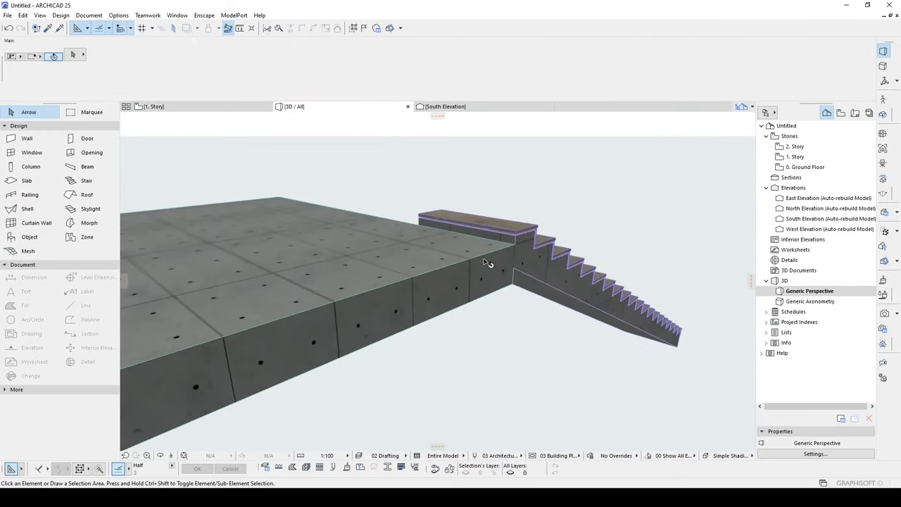
scroll(493, 258, "up", 3)
scroll(493, 257, "down", 3)
middle_click_drag(427, 207, 437, 285, "shift")
Select the stair in 3D to inspect its top step against the slab, deselect it, and view it from another side
left_click(436, 285)
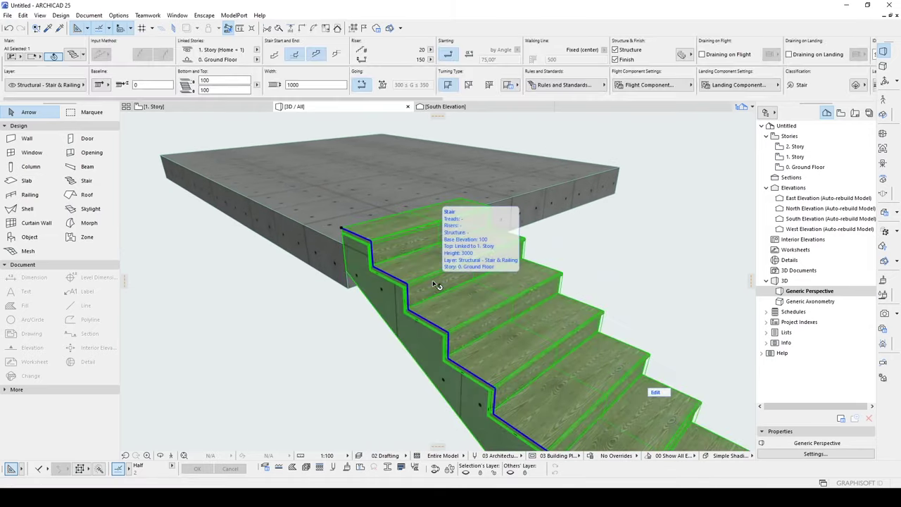
scroll(438, 282, "down", 5)
left_click(565, 262)
scroll(565, 262, "down", 2)
middle_click_drag(589, 261, 352, 267, "shift")
On the 1. Story plan, draw section S-01 lengthwise through the stair and slab, facing toward the upper side of the plan
left_click(188, 111)
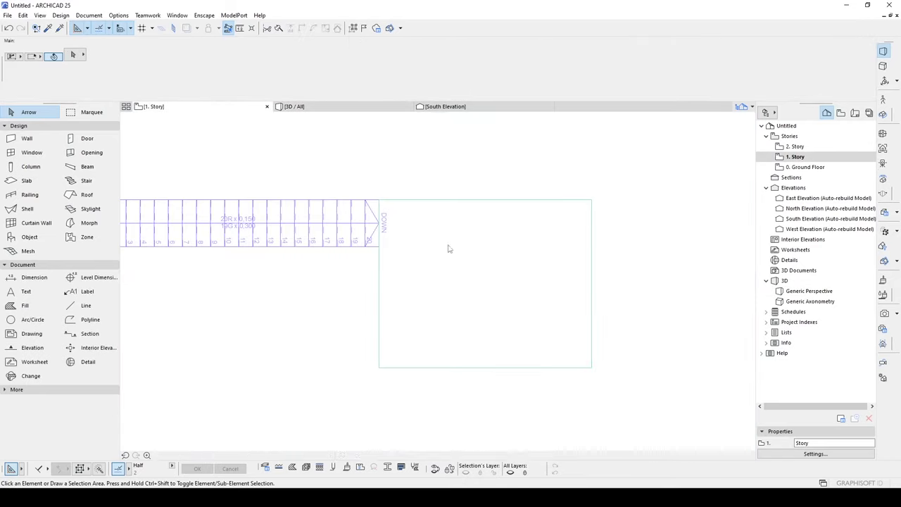
scroll(456, 190, "down", 3)
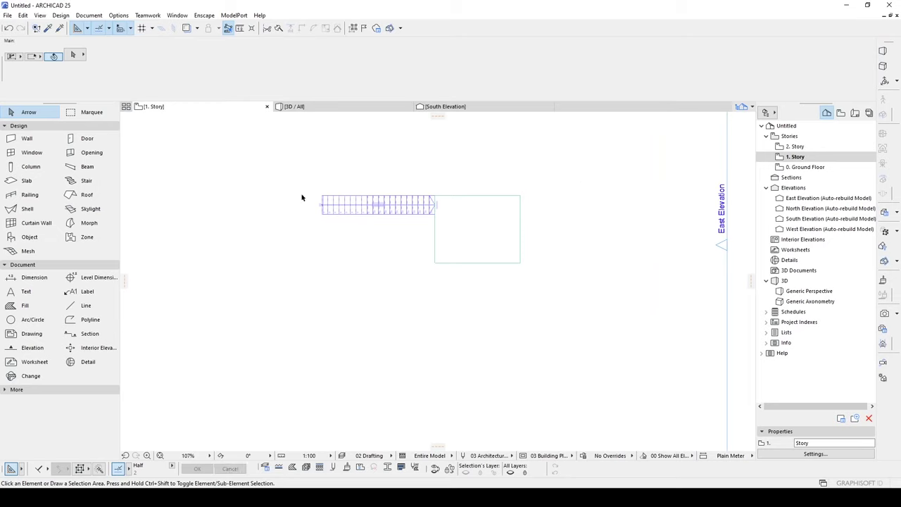
scroll(316, 204, "down", 3)
scroll(252, 228, "up", 3)
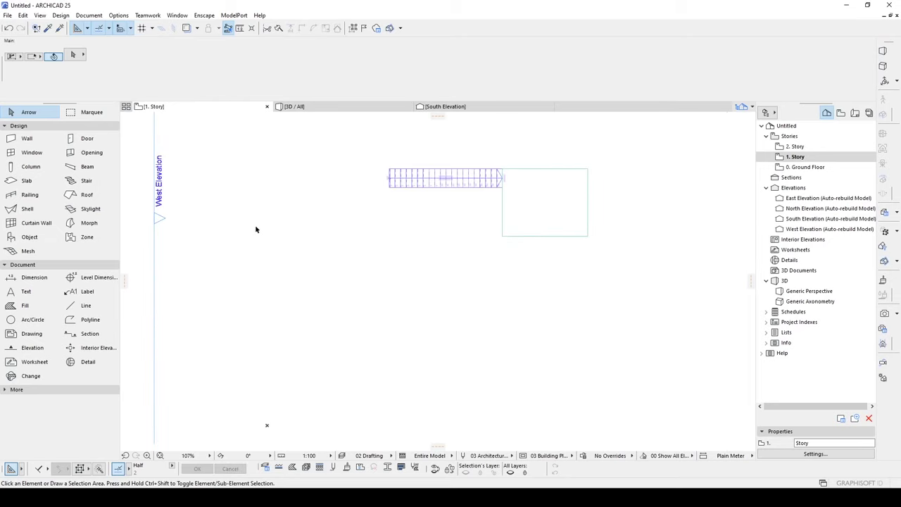
left_click(83, 337)
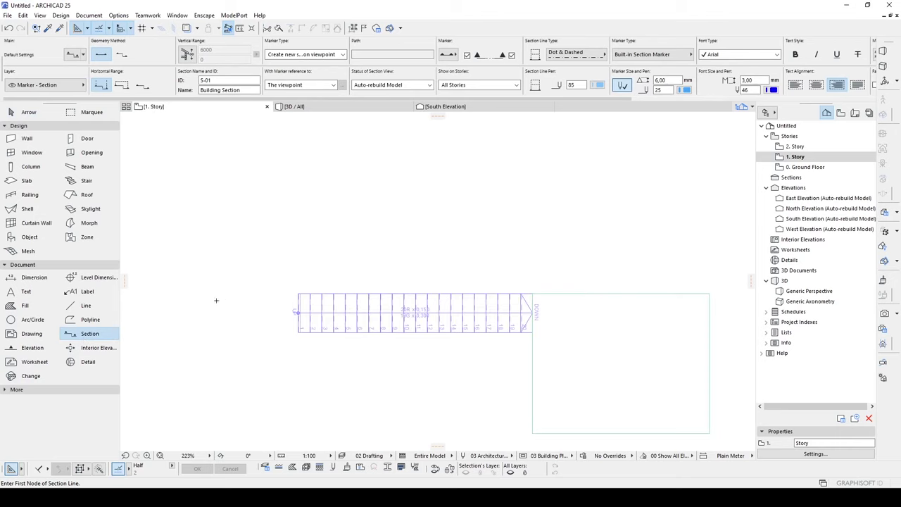
left_click(201, 302)
scroll(308, 303, "down", 2)
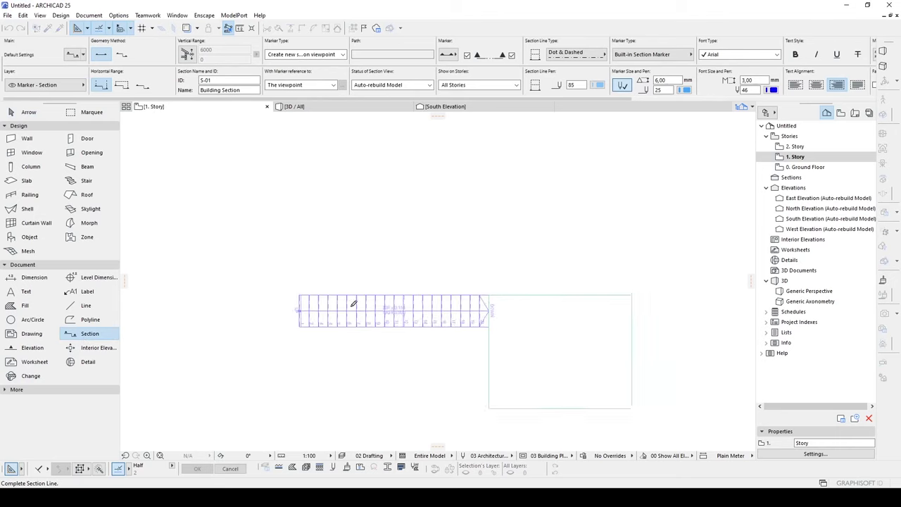
left_click(583, 303)
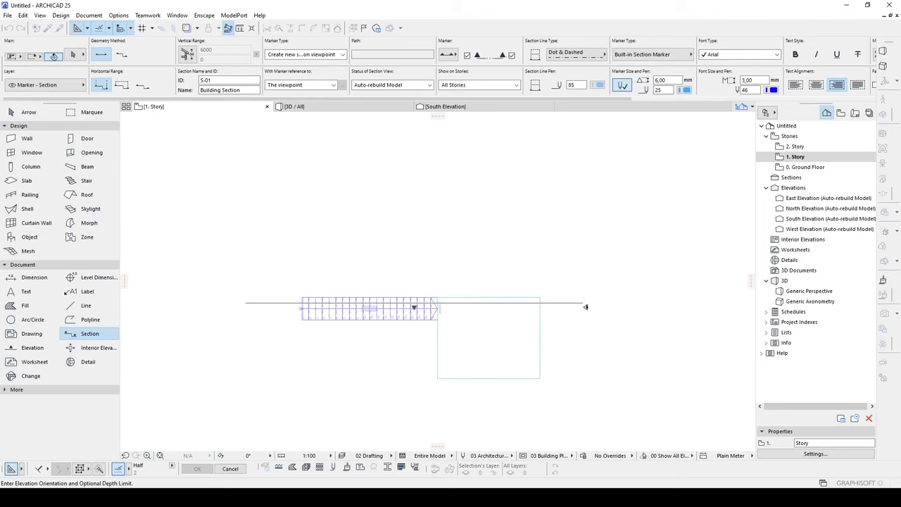
left_click(577, 246)
key("Escape")
Open the S-01 Building Section from the project's sections
scroll(238, 312, "up", 2)
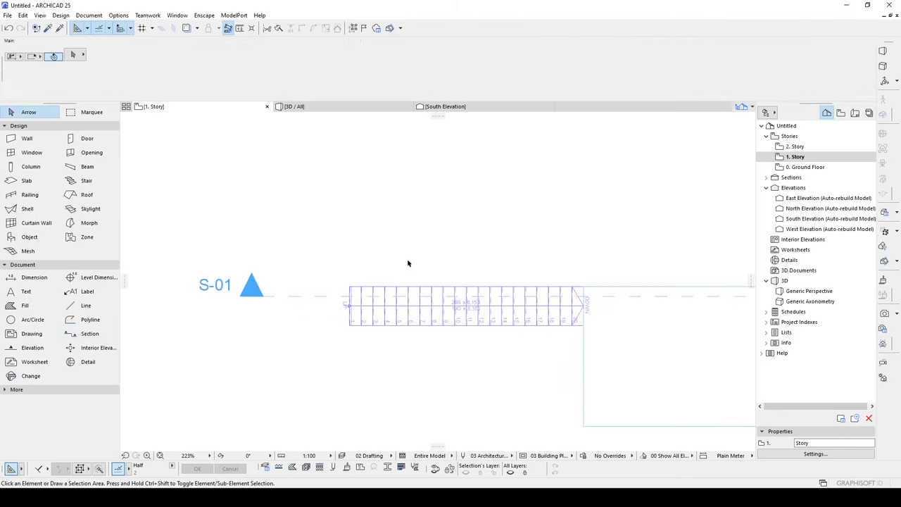
left_click(782, 181)
left_click(766, 179)
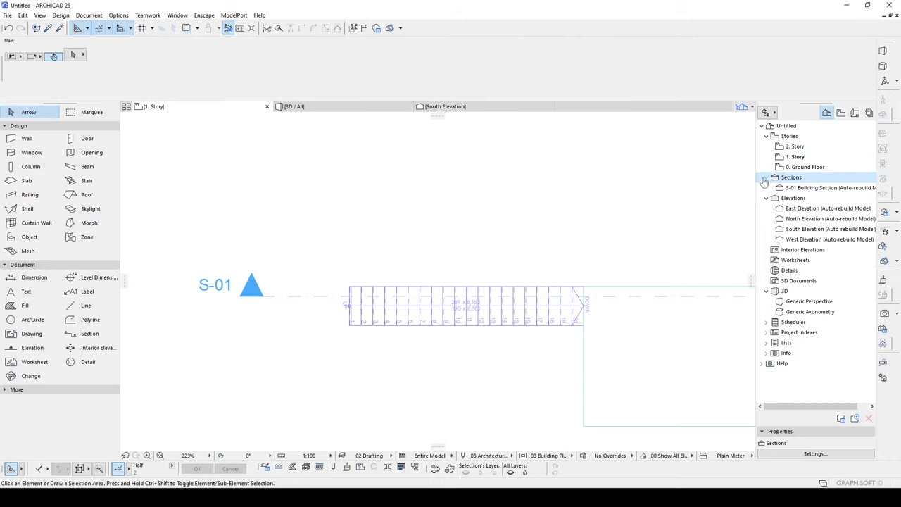
left_click(830, 189)
double_click(831, 190)
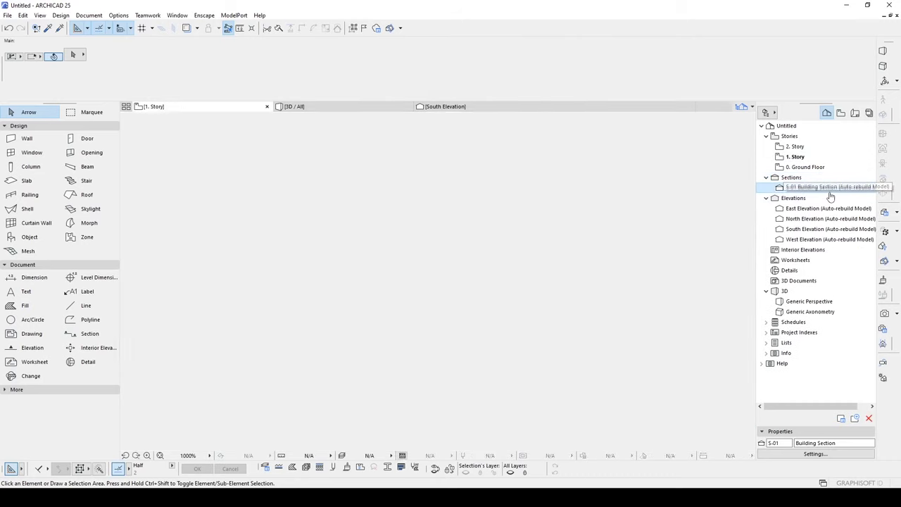
Examine where the stair's top step and sloped underside meet the end of the slab in the section
scroll(486, 314, "up", 8)
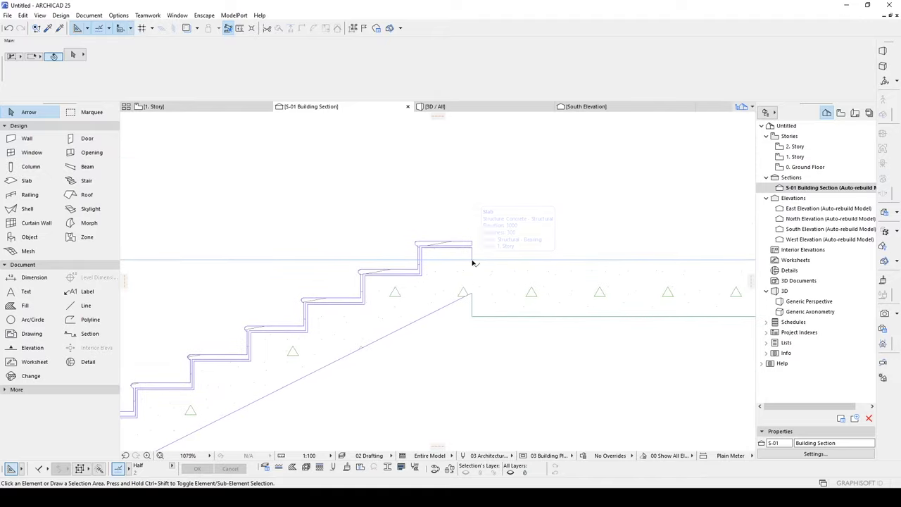
scroll(485, 268, "down", 6)
scroll(481, 303, "up", 4)
scroll(481, 308, "up", 5)
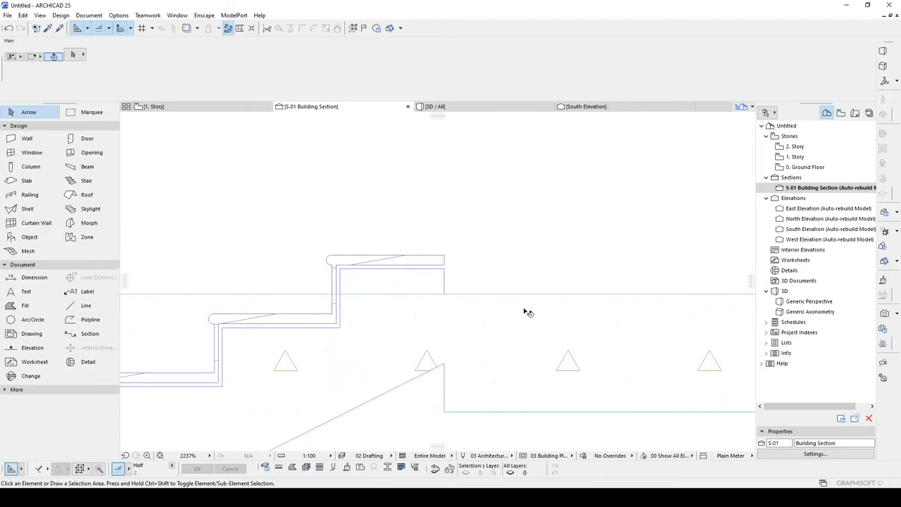
scroll(440, 285, "down", 2)
scroll(479, 312, "up", 2)
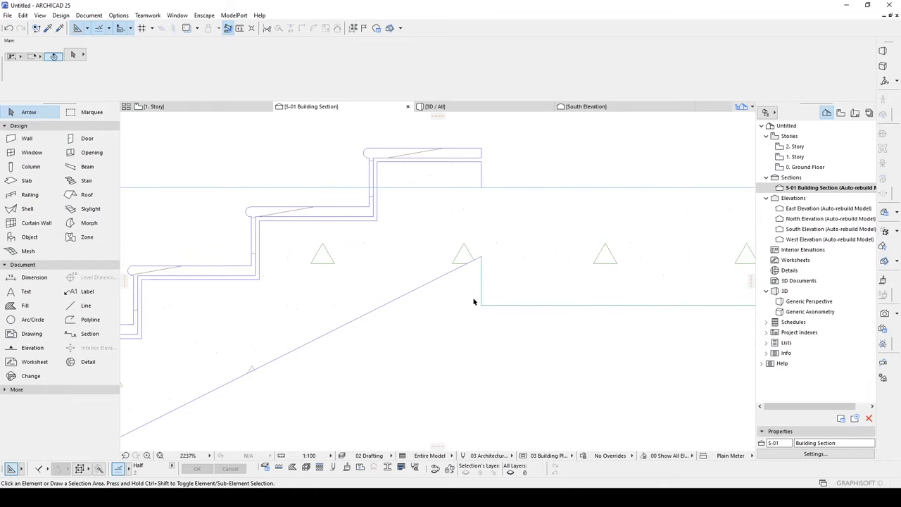
scroll(440, 273, "down", 4)
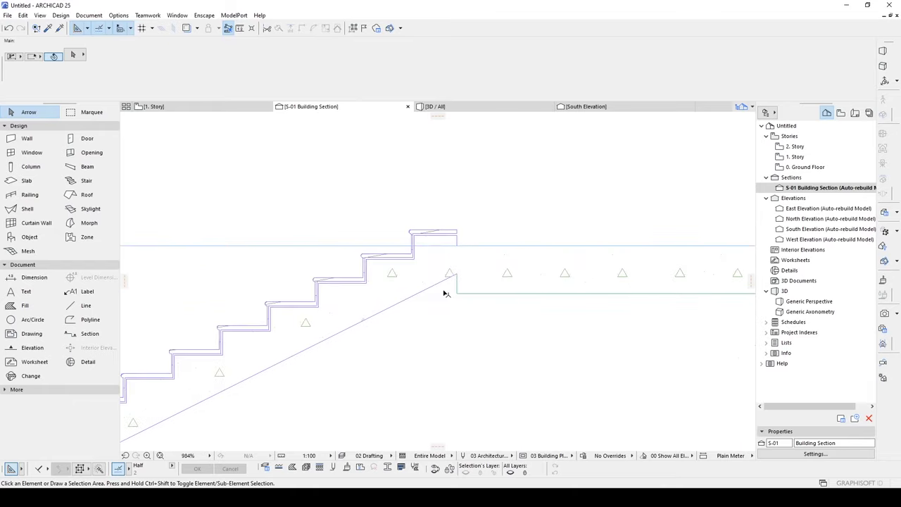
scroll(471, 296, "up", 2)
Change the slab's building material to ST-06 Reinforced Concrete - Structural and deselect the slab
left_click(522, 265)
middle_click_drag(522, 265, 442, 343)
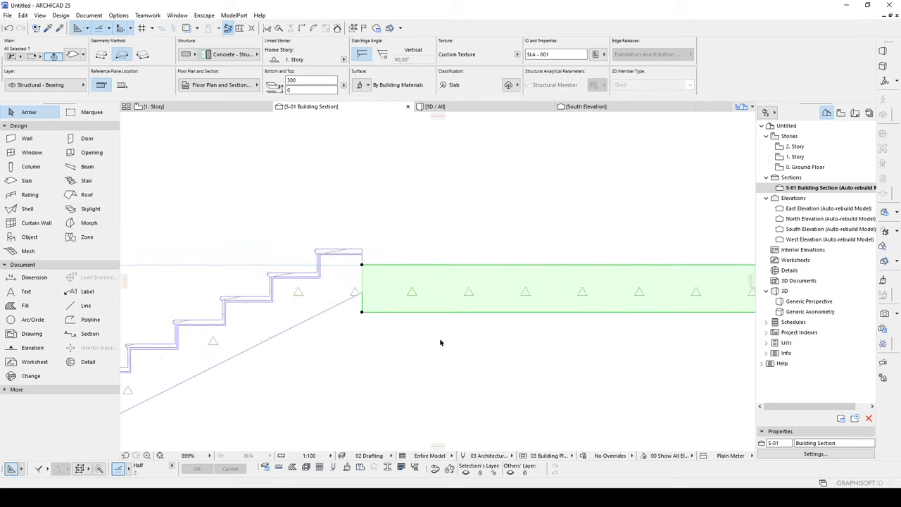
left_click(430, 343)
left_click(396, 302)
left_click(233, 54)
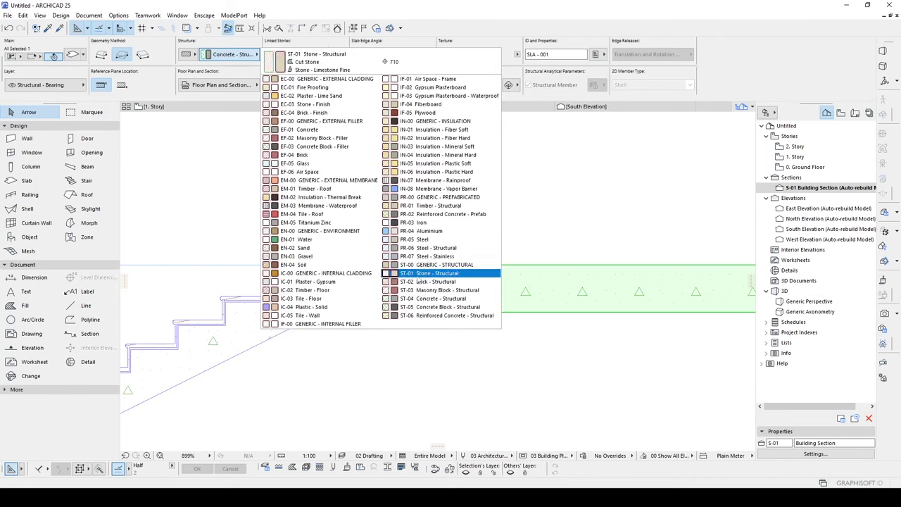
left_click(427, 317)
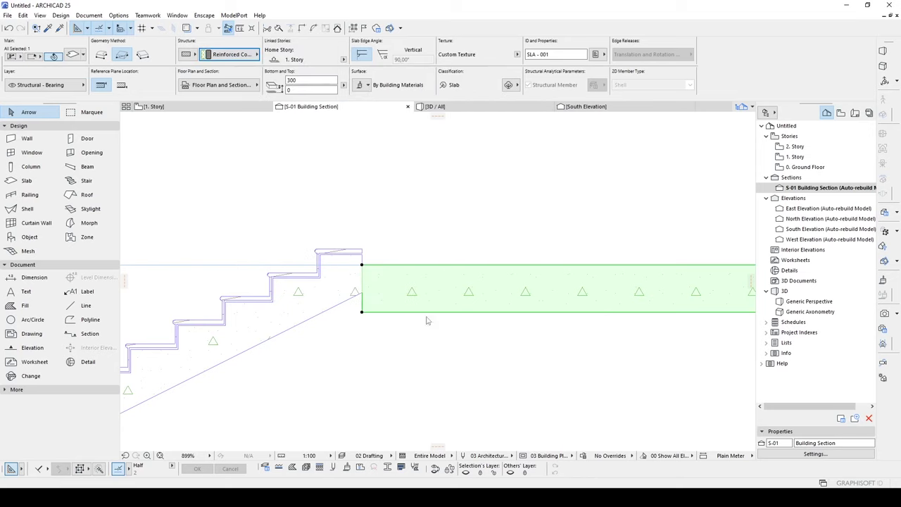
key("Escape")
scroll(352, 288, "up", 3)
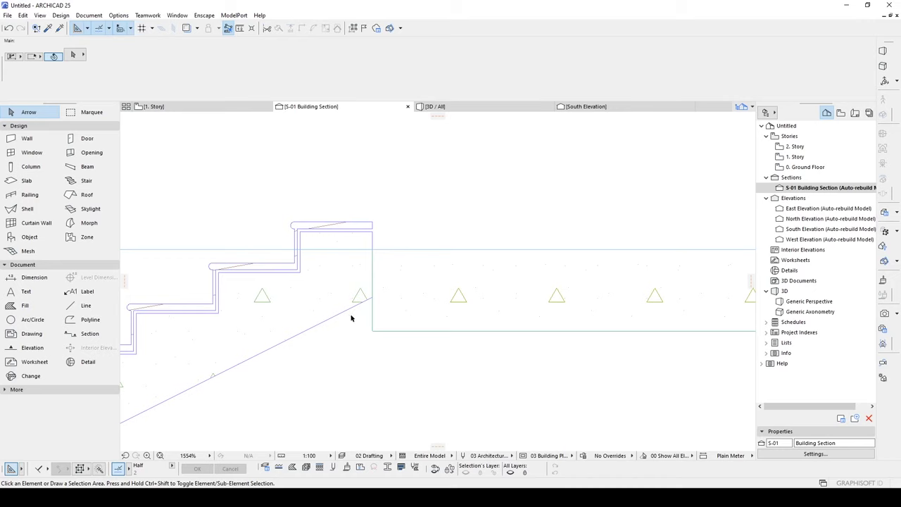
Reselect the slab and check its building material, keeping ST-06 Reinforced Concrete - Structural
left_click(403, 280)
left_click(328, 280)
key("Escape")
left_click(410, 316)
left_click(233, 56)
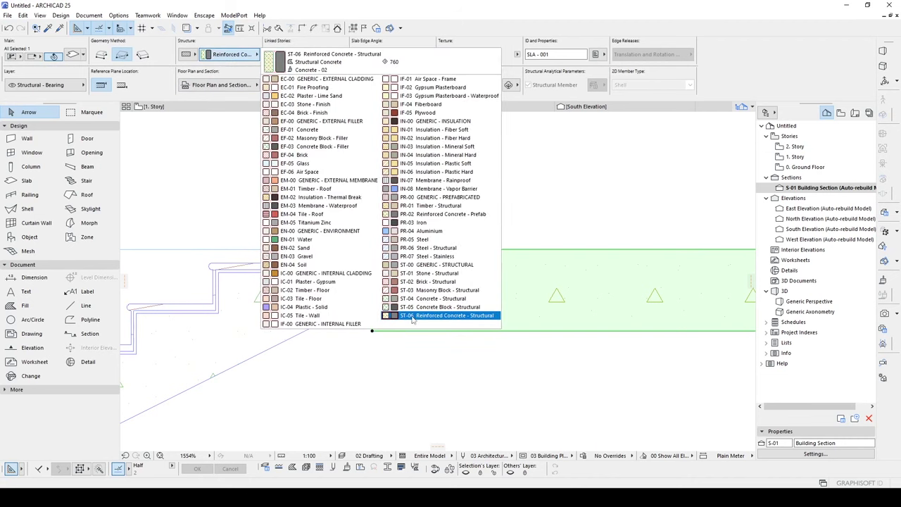
left_click(451, 318)
scroll(571, 298, "right", 3, "shift")
scroll(452, 326, "down", 3)
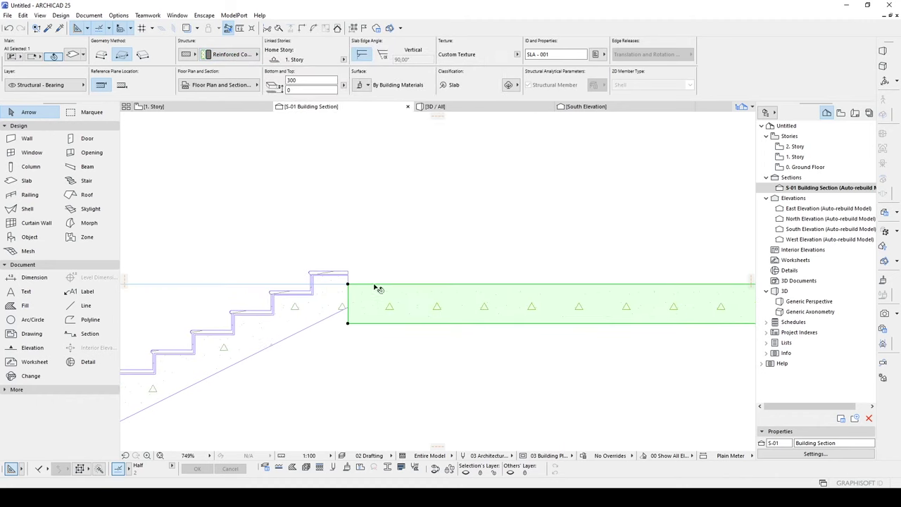
left_click(569, 343)
Open the stair's settings and set the monolithic flight's building material to ST-06 Reinforced Concrete - Structural
middle_click_drag(326, 322, 512, 284)
left_click(513, 276)
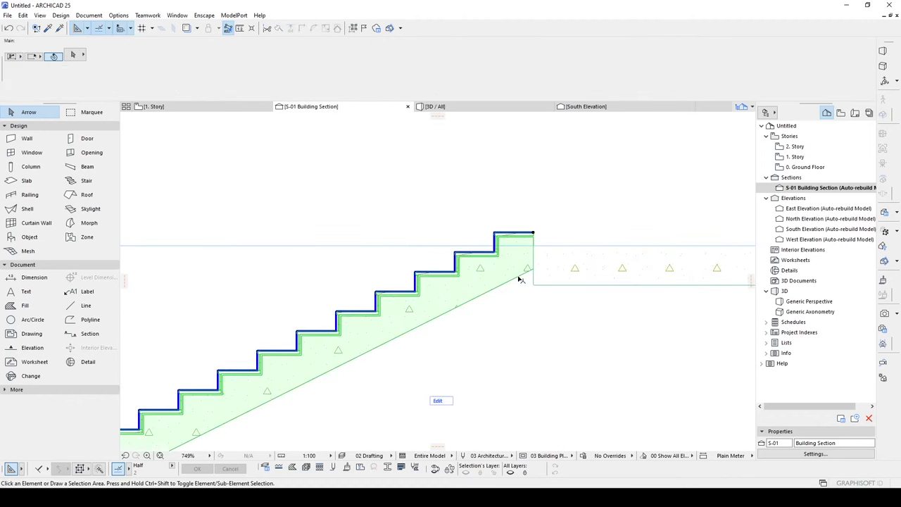
scroll(491, 269, "up", 2)
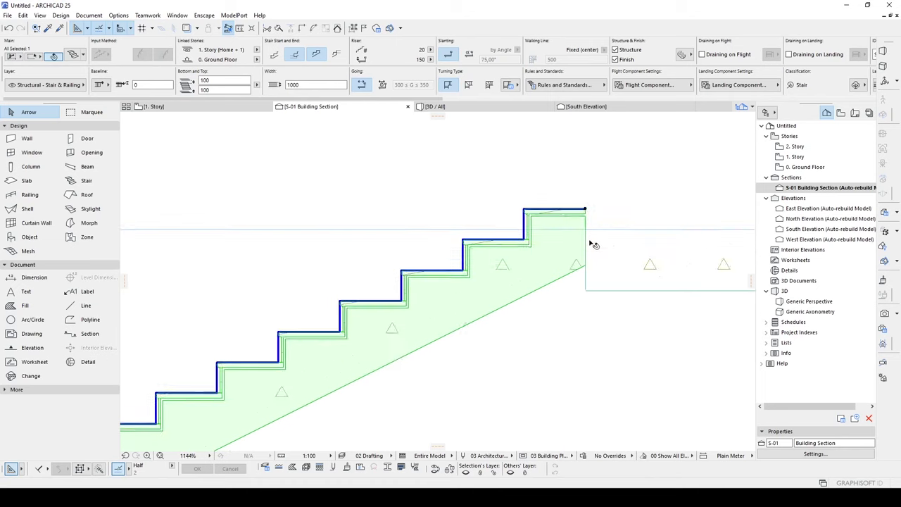
double_click(461, 265)
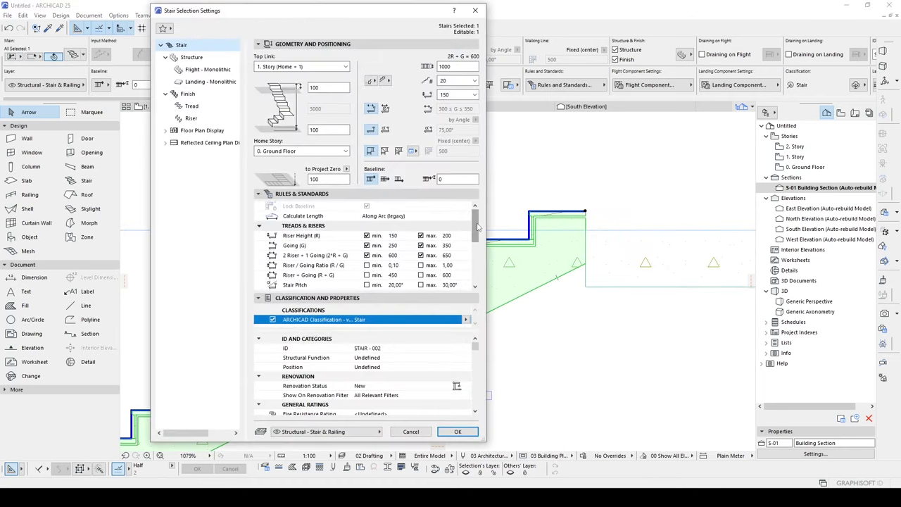
left_click(191, 57)
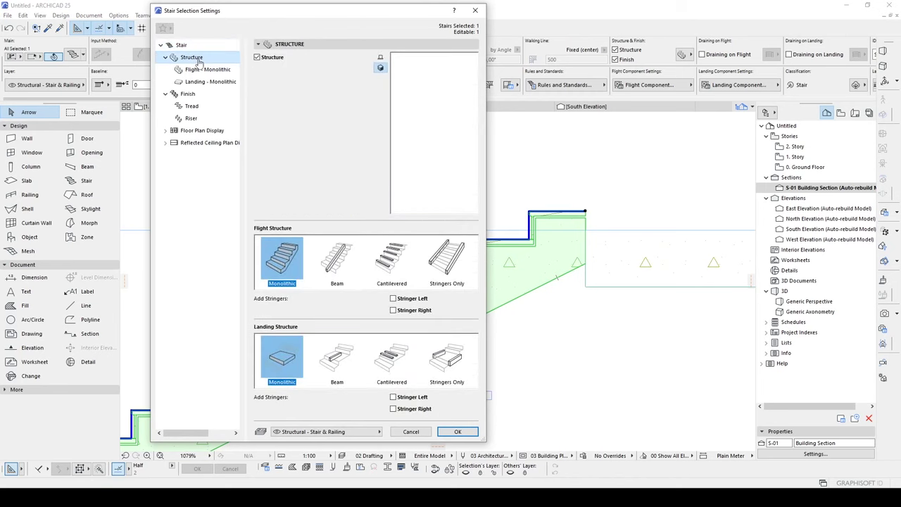
left_click(201, 70)
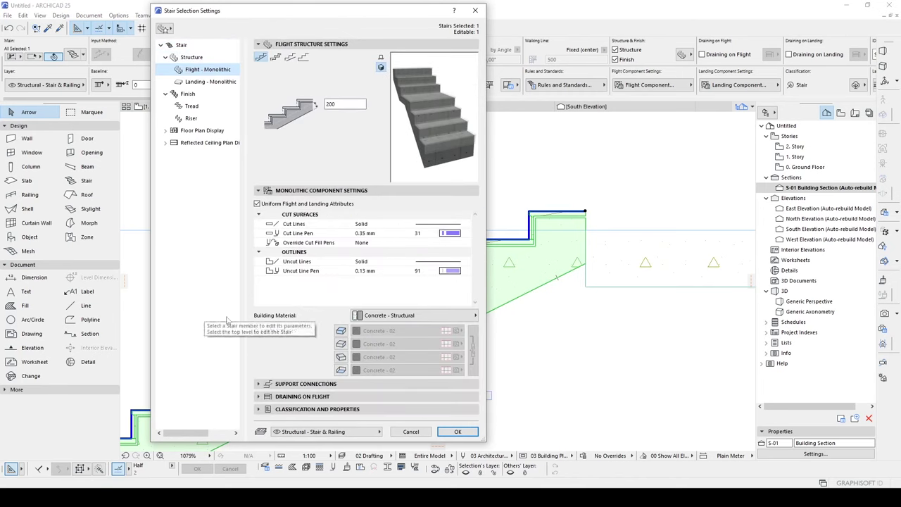
left_click(394, 318)
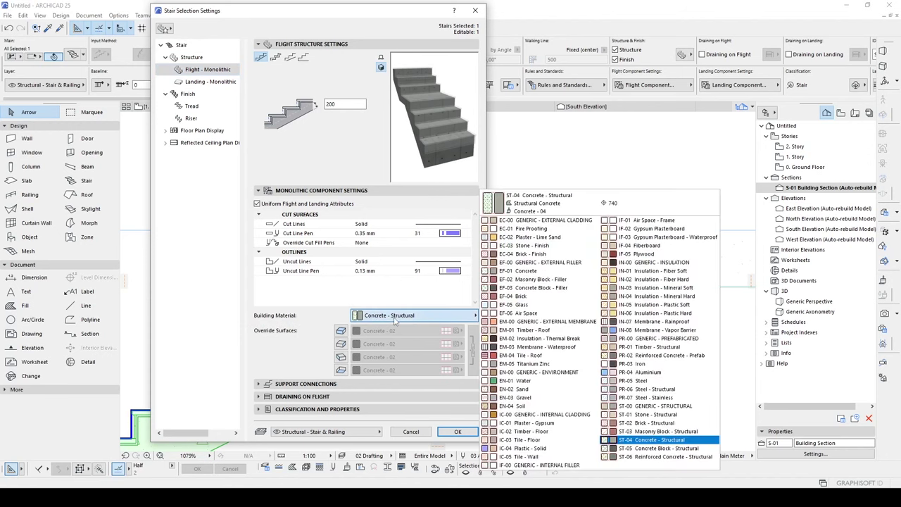
left_click(641, 462)
Set the monolithic landing's building material to Brick - Structural with uniform flight and landing attributes enabled
left_click(211, 82)
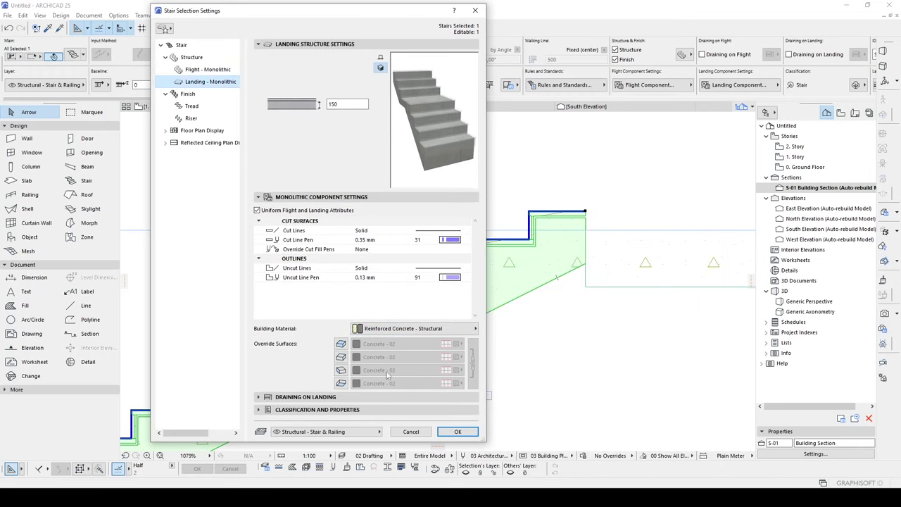
left_click(389, 331)
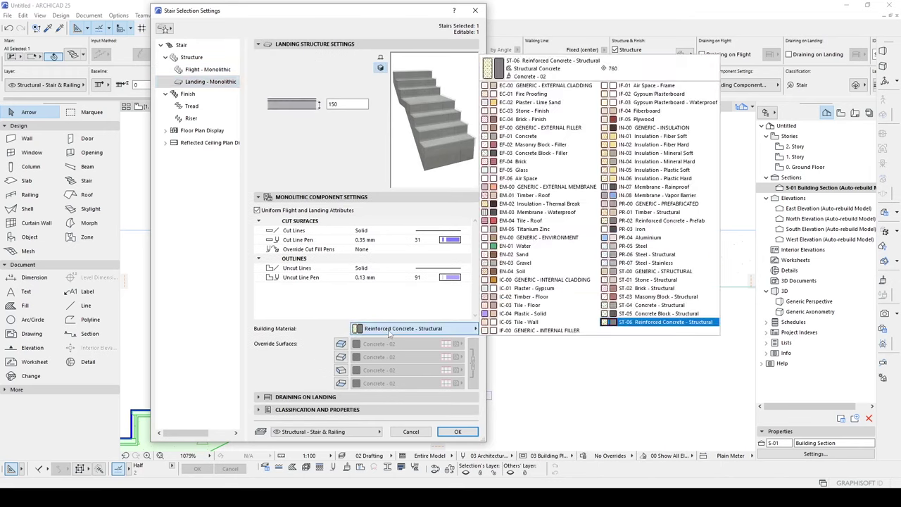
left_click(648, 290)
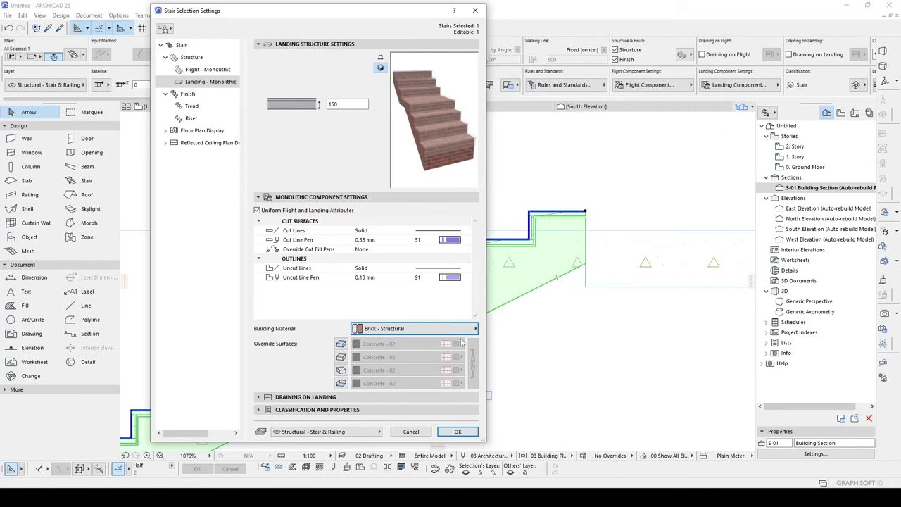
Set the monolithic flight's building material back to ST-06 Reinforced Concrete - Structural
left_click(208, 70)
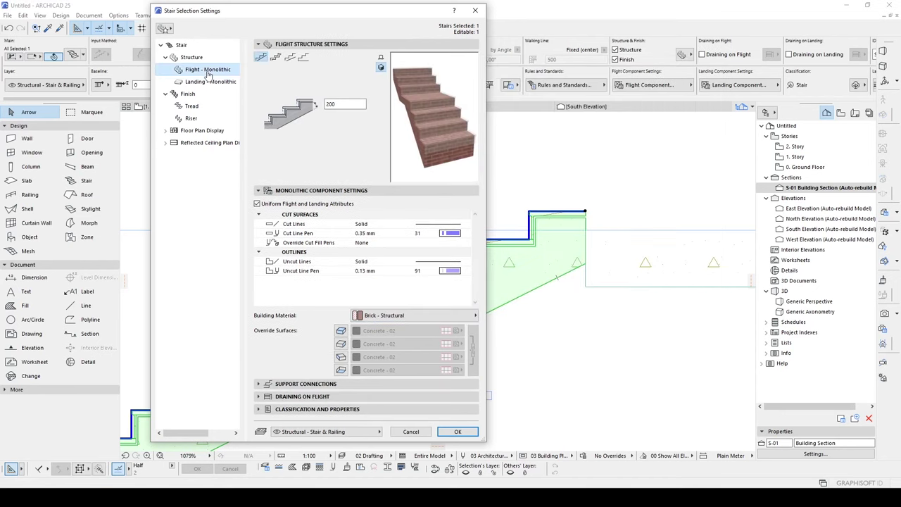
left_click(416, 316)
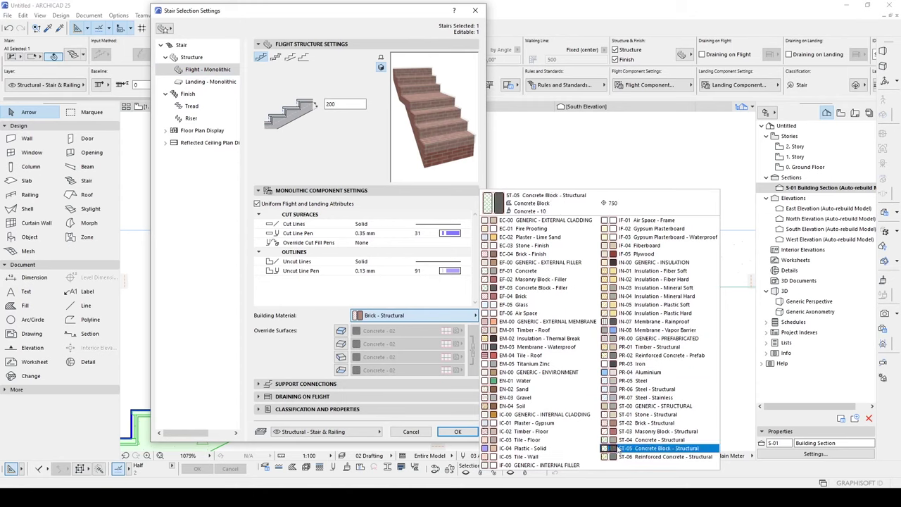
left_click(654, 457)
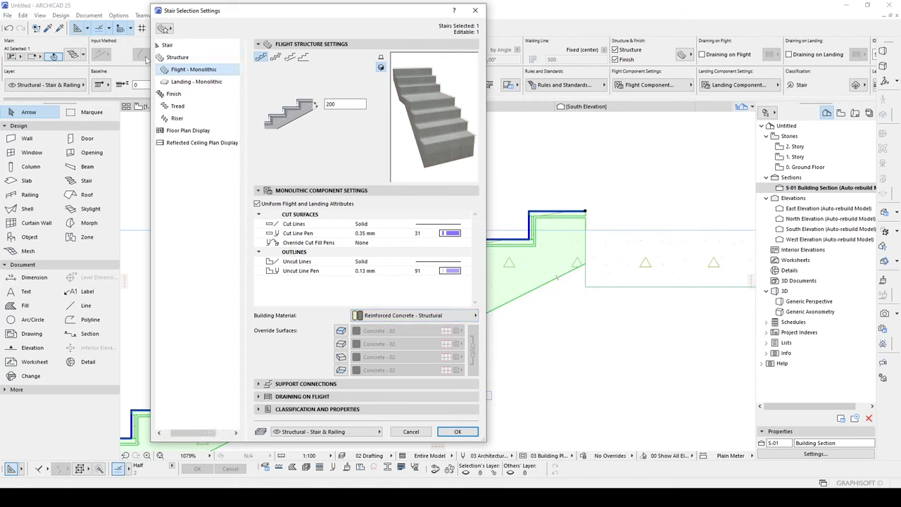
Review the stair's finish, tread and riser settings, apply the stair settings and deselect the stair
left_click(190, 94)
left_click(190, 106)
left_click(187, 118)
left_click(188, 93)
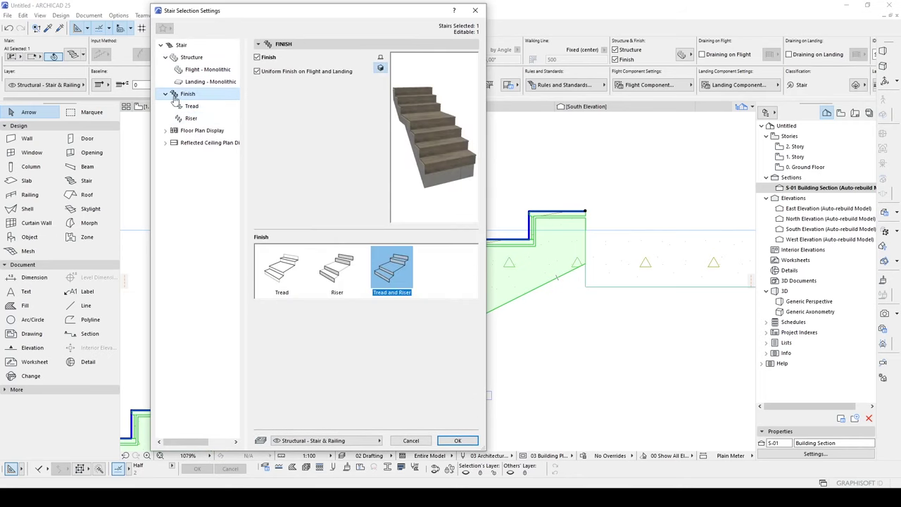
left_click(191, 106)
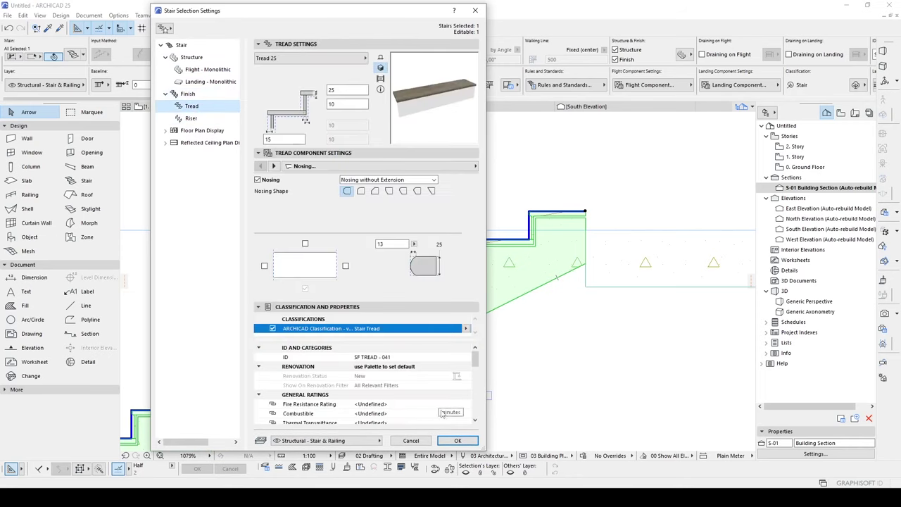
left_click(457, 440)
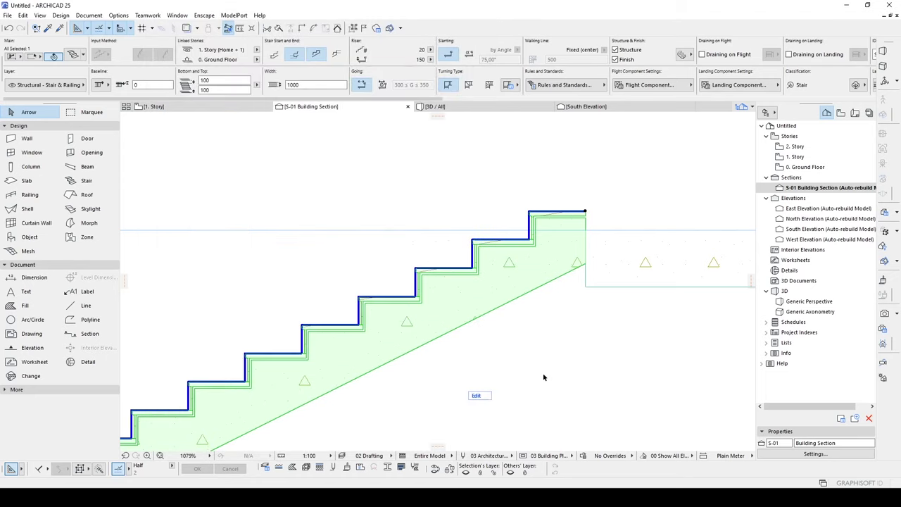
key("Escape")
Examine the joint between the stair's reinforced concrete flight and the slab end in the section
middle_click_drag(617, 266, 510, 281)
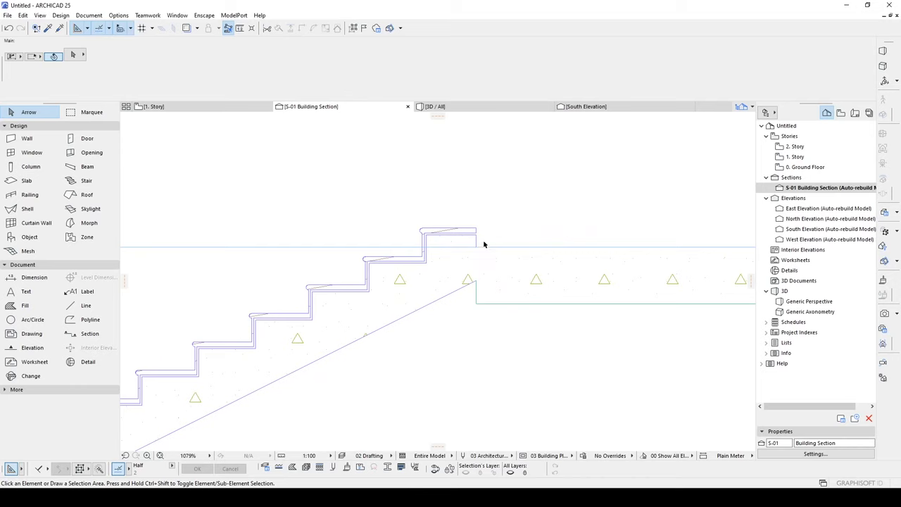
scroll(493, 225, "down", 3)
scroll(468, 259, "down", 3)
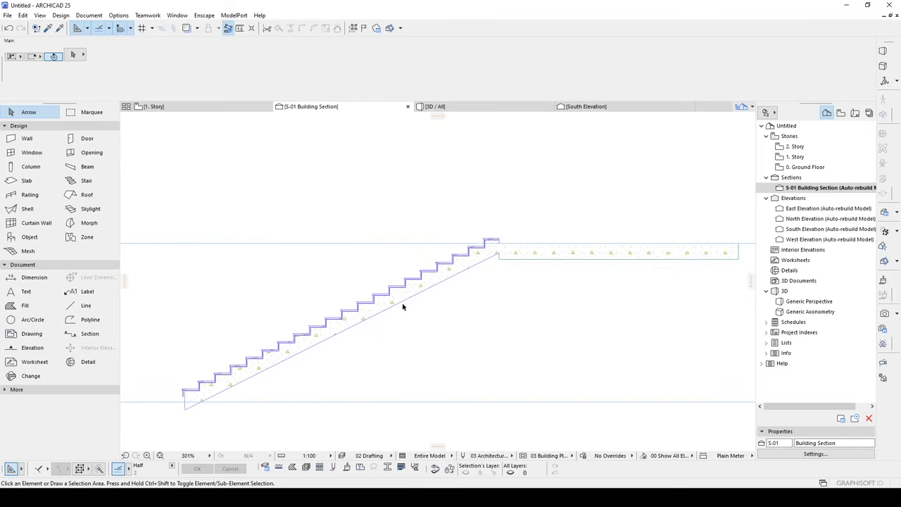
scroll(479, 281, "up", 6)
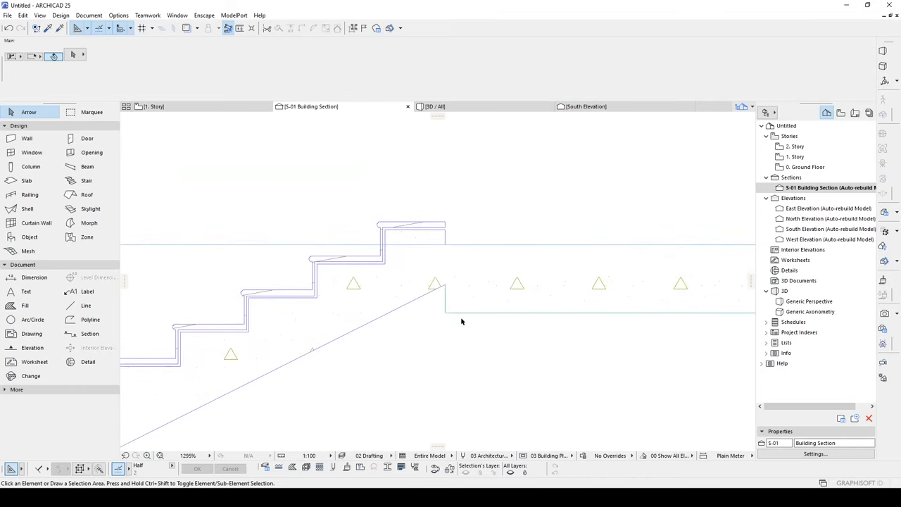
scroll(445, 312, "up", 2)
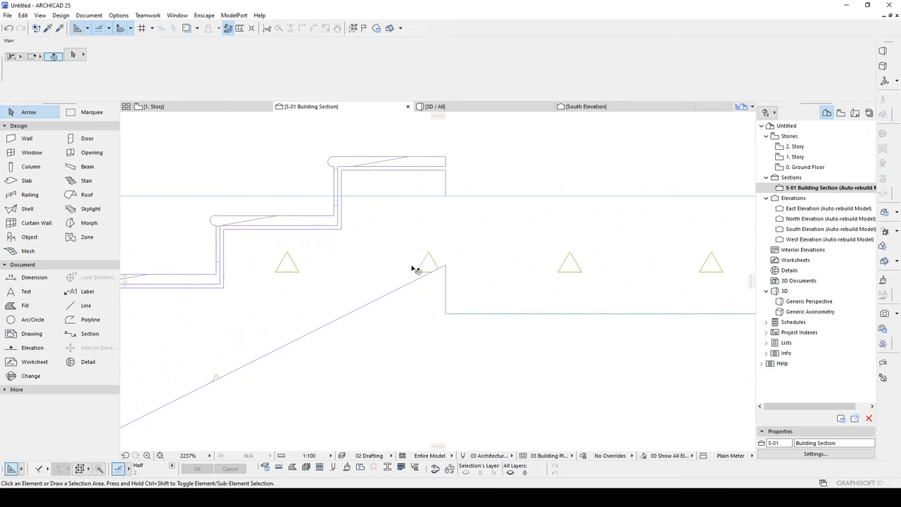
scroll(480, 358, "down", 1)
left_click(390, 286)
left_click(428, 357)
middle_click_drag(423, 339, 469, 316)
Select the stair and open its monolithic flight's support connection settings for the flight end at the top
left_click(462, 270)
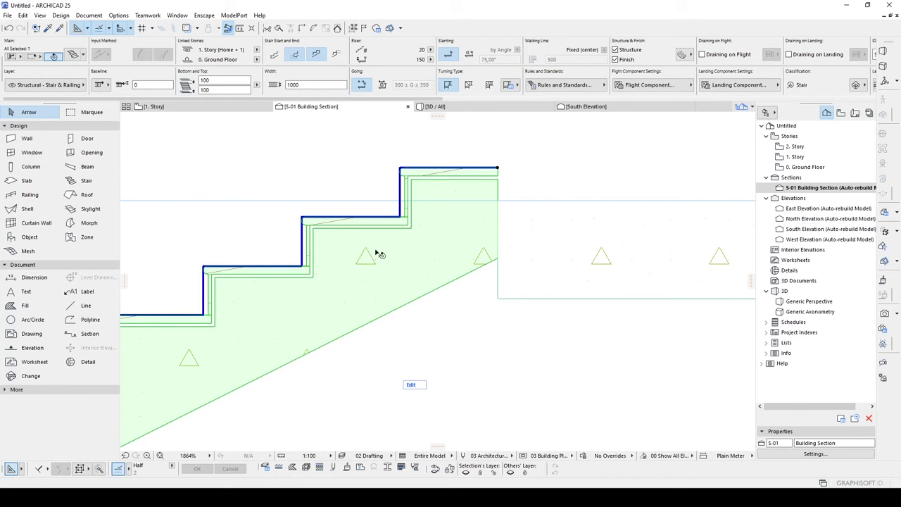
left_click(73, 56)
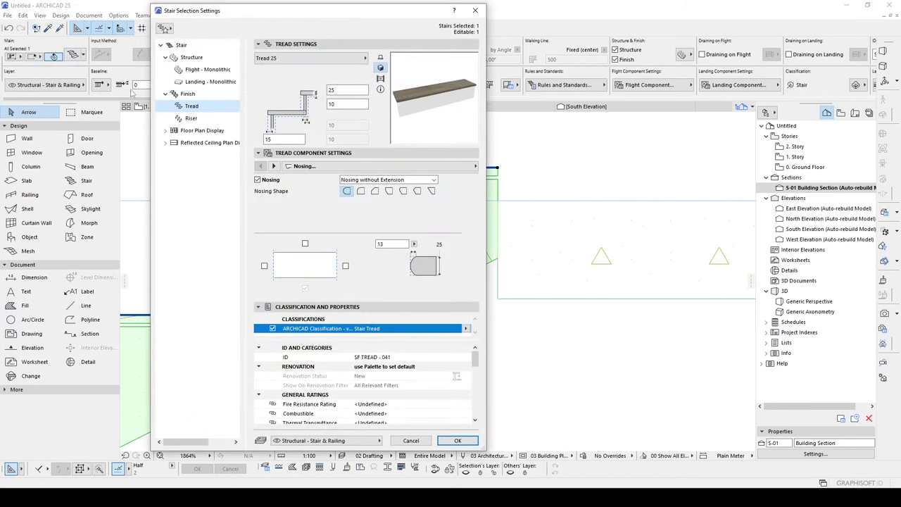
left_click(184, 70)
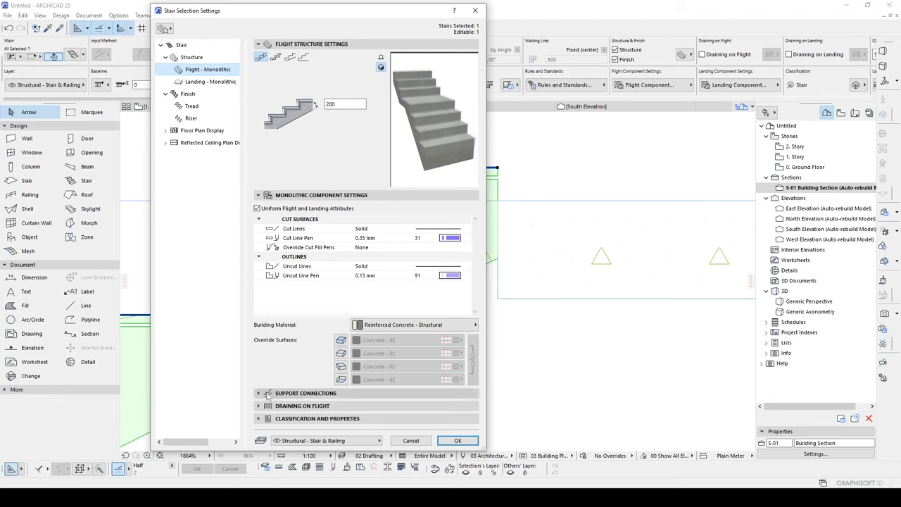
left_click(288, 394)
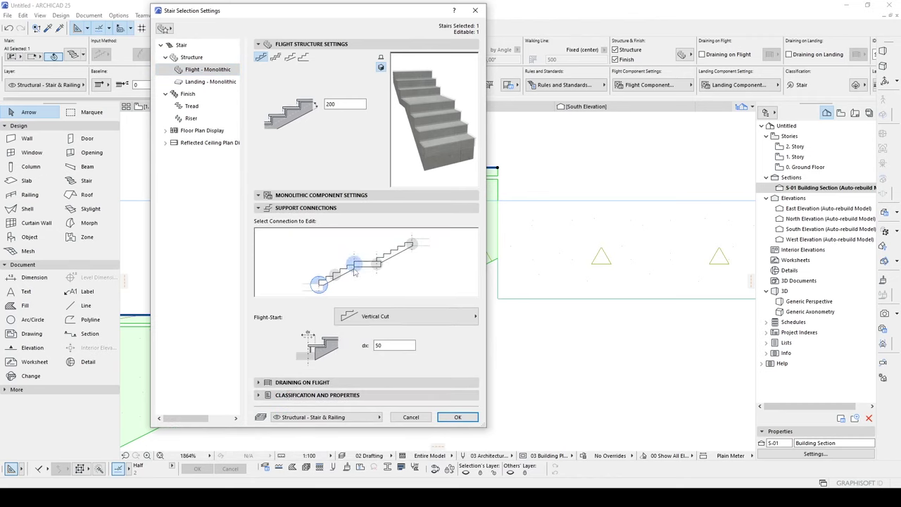
left_click(376, 265)
left_click(409, 246)
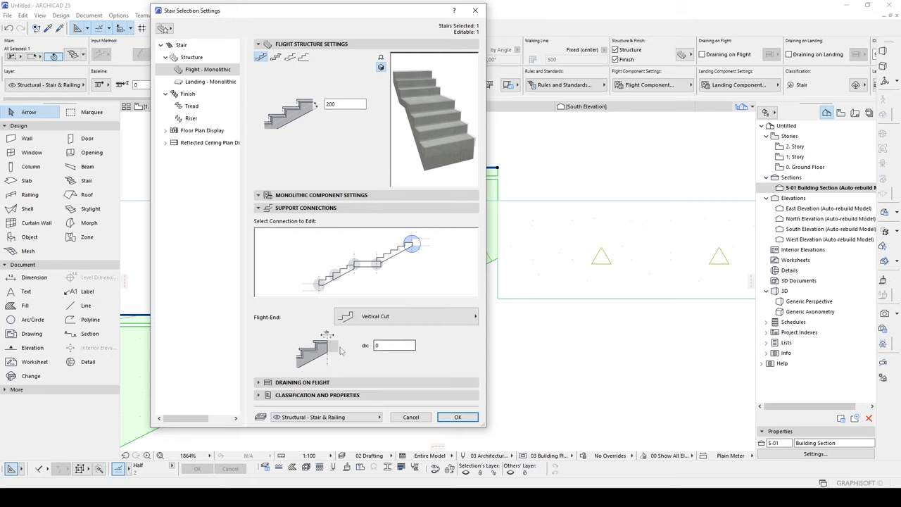
Change the flight-end support from Vertical Cut to Horizontal Connection and apply the stair settings
left_click(382, 317)
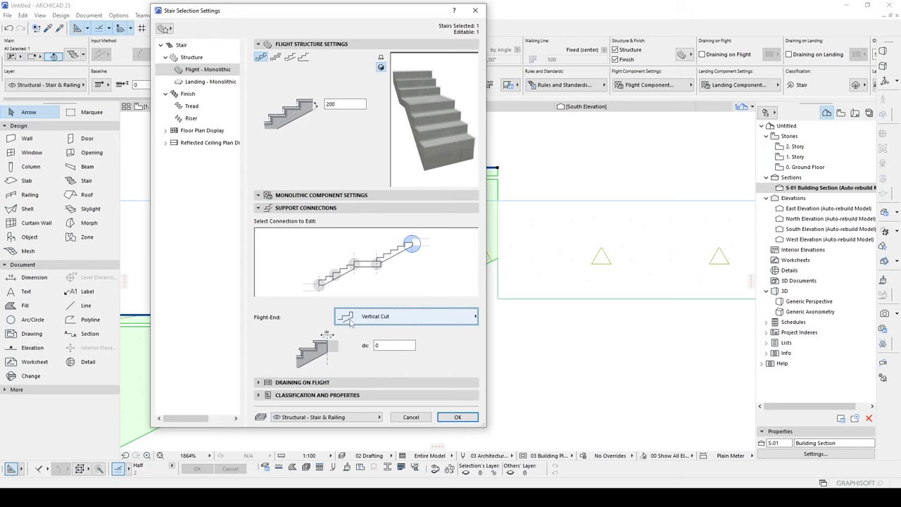
left_click(387, 318)
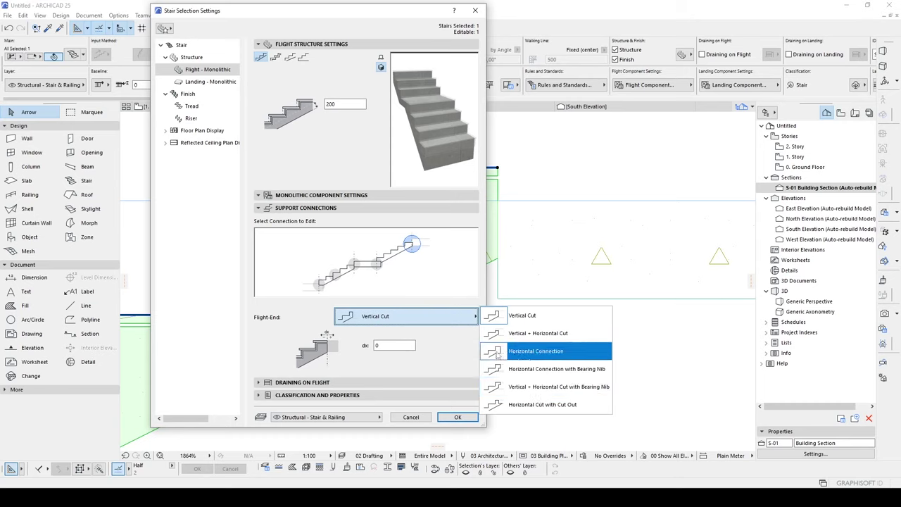
left_click(531, 352)
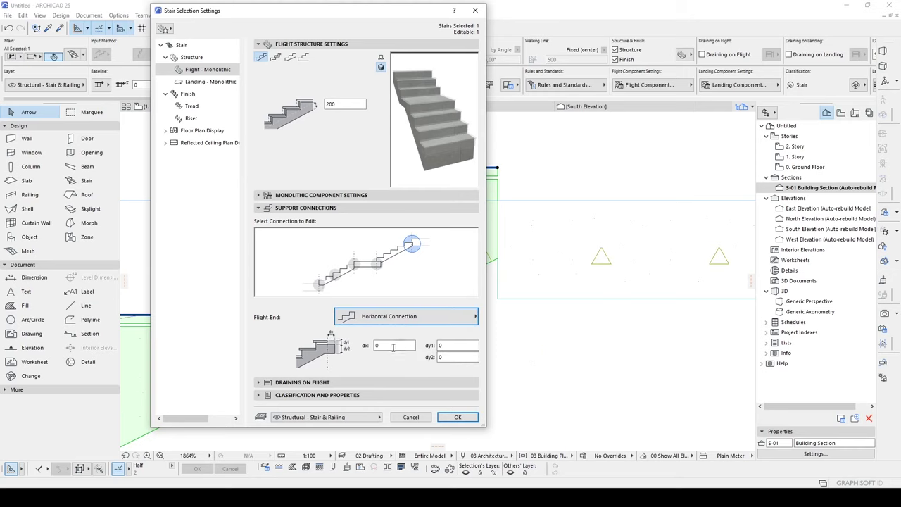
key("Tab")
key("Tab")
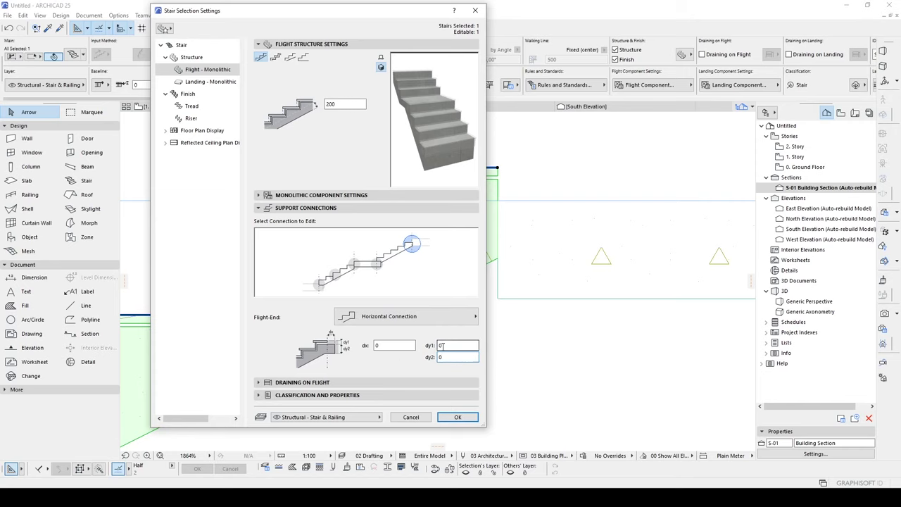
left_click_drag(386, 14, 400, 29)
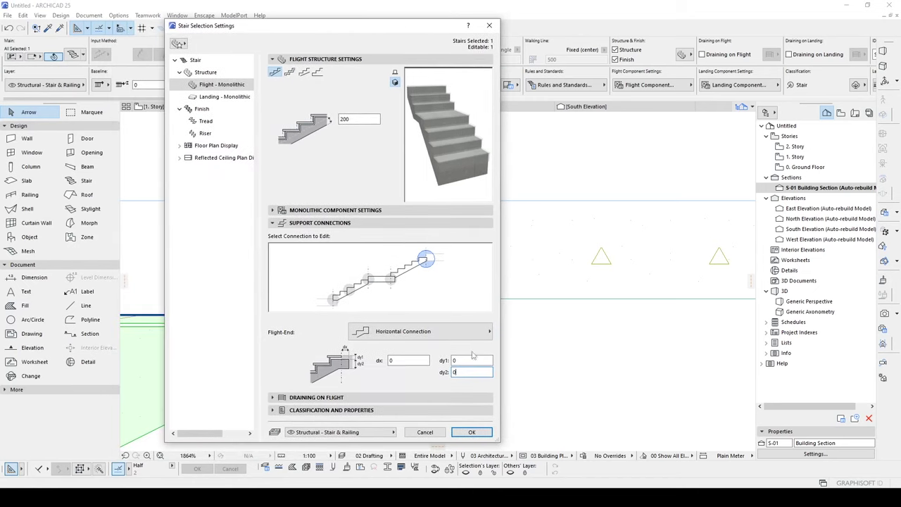
left_click(471, 431)
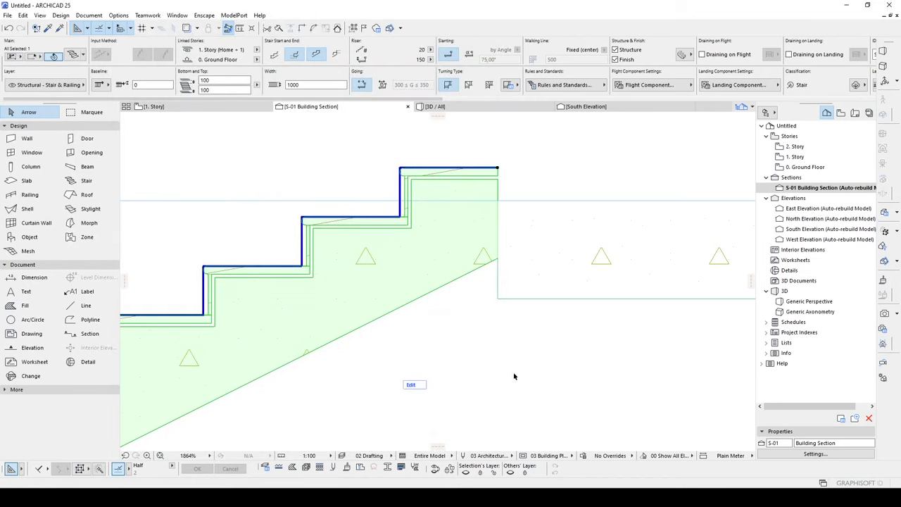
Review the flight-end connection dimensions without changing them, and check the adjoining slab's thickness
scroll(425, 255, "down", 4)
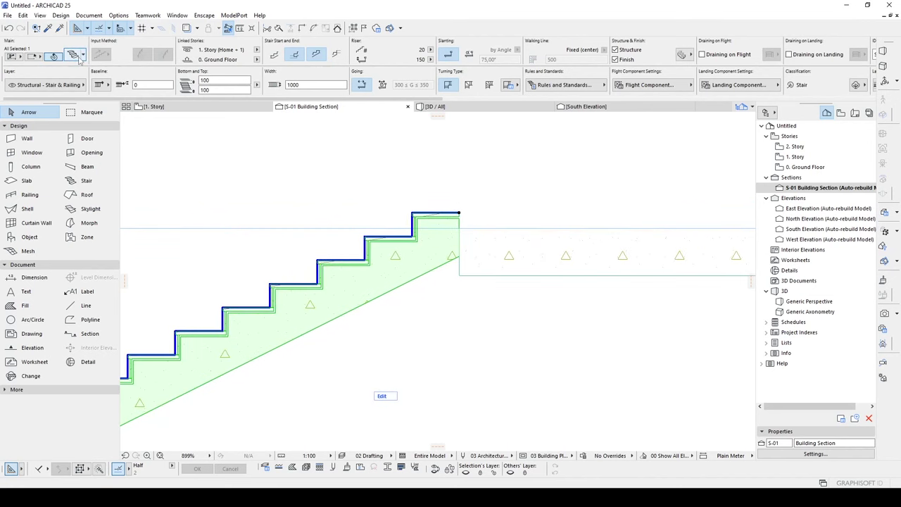
left_click(74, 56)
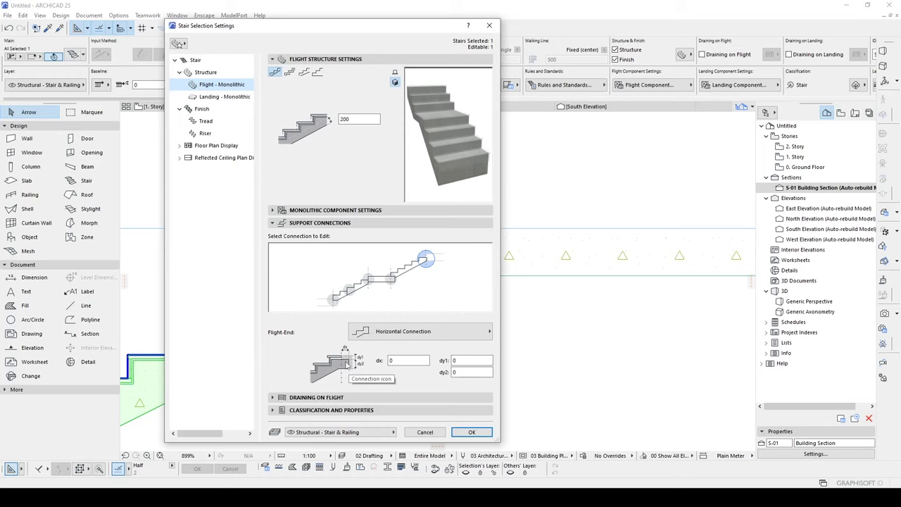
key("Escape")
key("Escape")
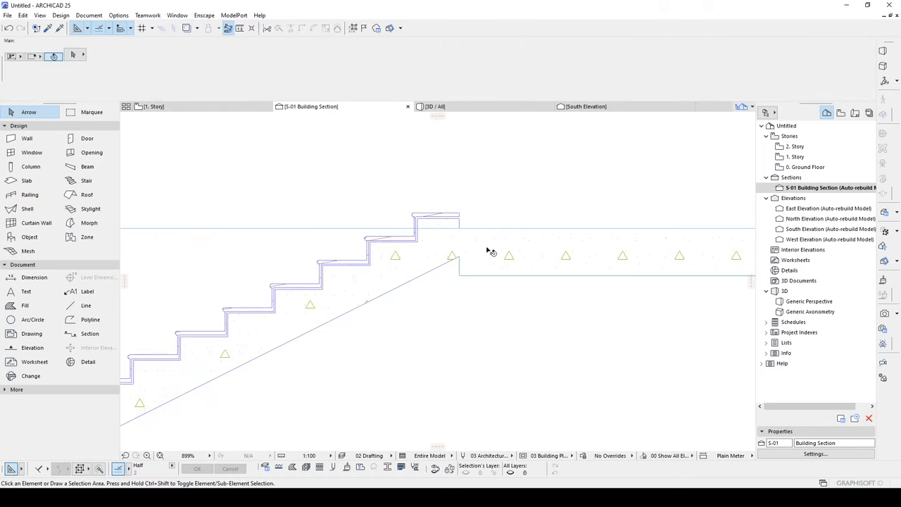
left_click(488, 250)
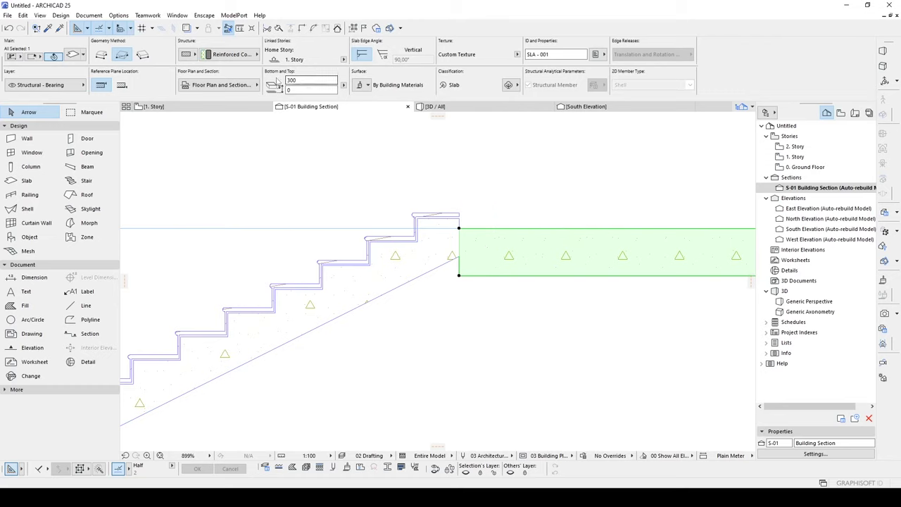
Set the flight-end Horizontal Connection's dy2 to 300, apply it to the stair and inspect the joint with the slab
left_click(396, 286)
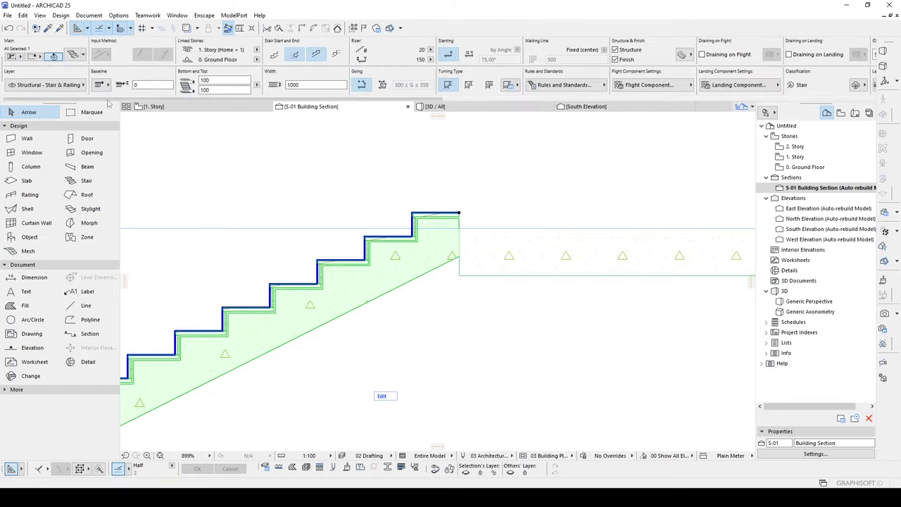
key("ctrl+t")
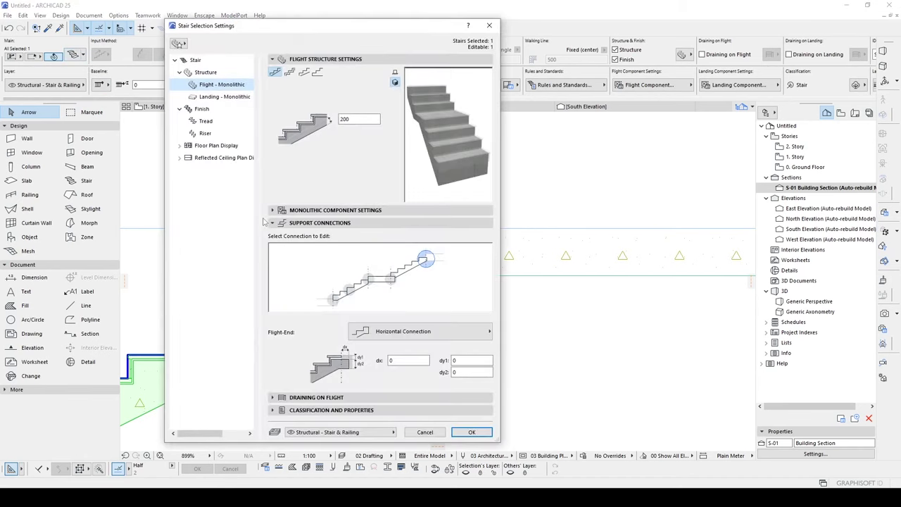
left_click_drag(400, 32, 356, 27)
left_click(428, 367)
type("300")
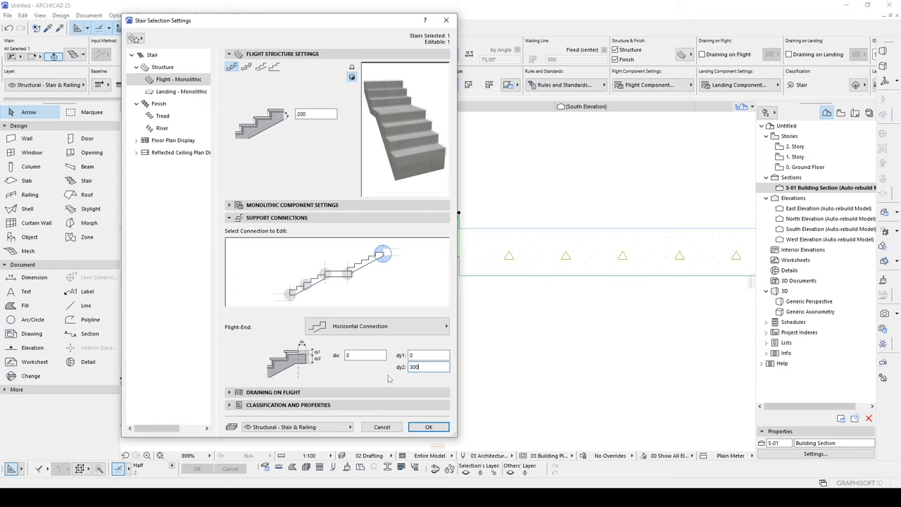
key("shift+Tab")
left_click(429, 427)
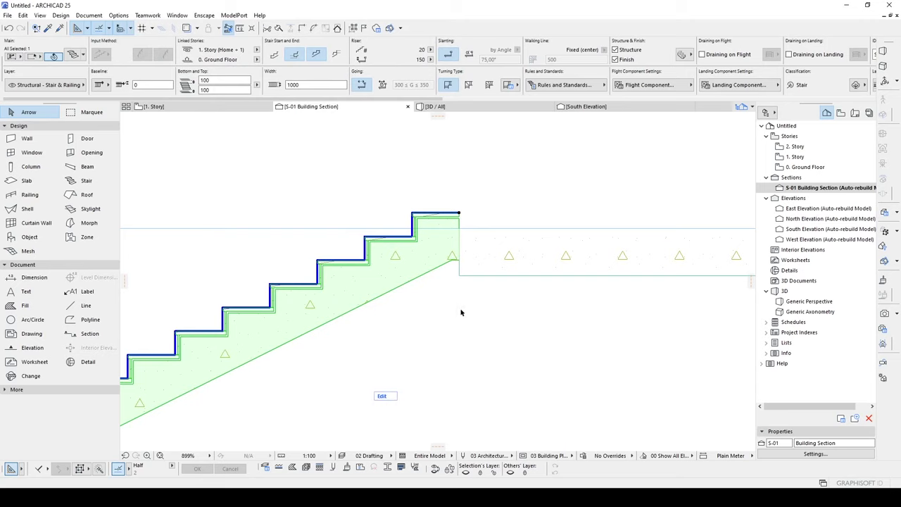
scroll(459, 273, "up", 6)
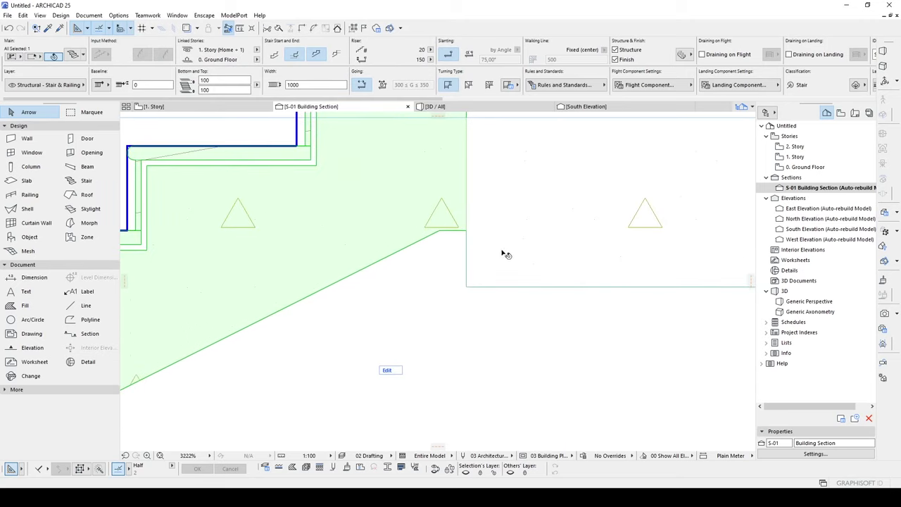
left_click(471, 342)
Change the project's working length unit to centimeter with 0 decimals
left_click(118, 15)
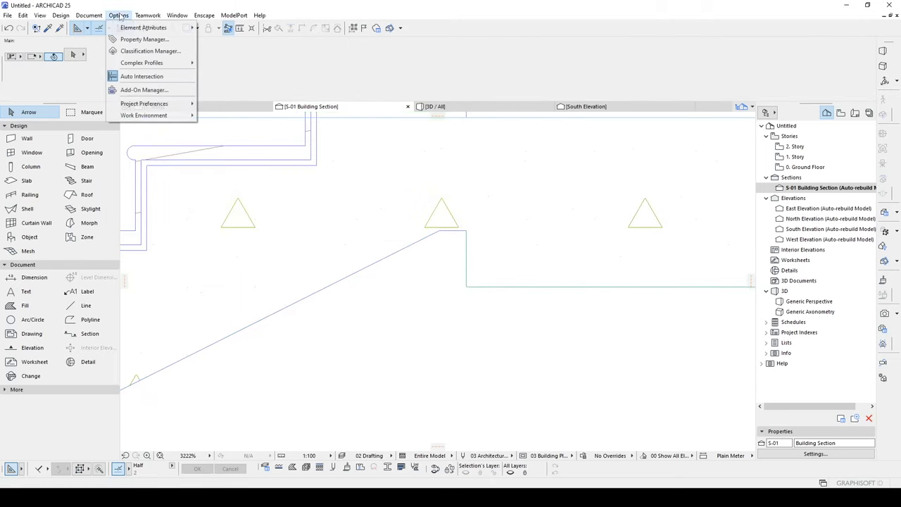
mouse_move(162, 121)
mouse_move(162, 103)
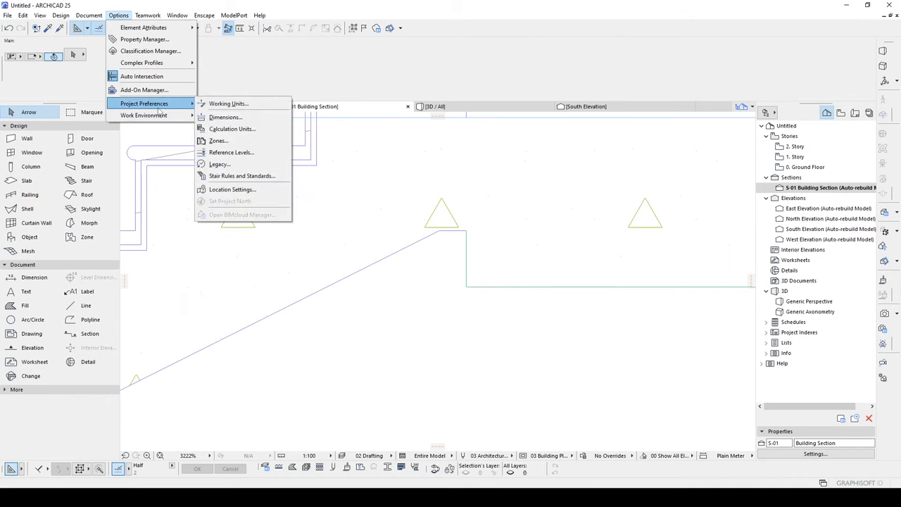
left_click(225, 104)
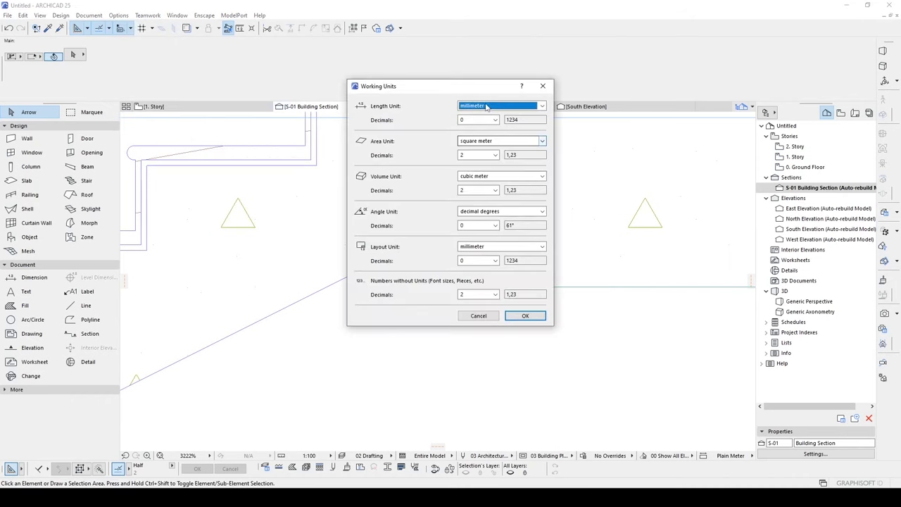
left_click(540, 107)
left_click(481, 124)
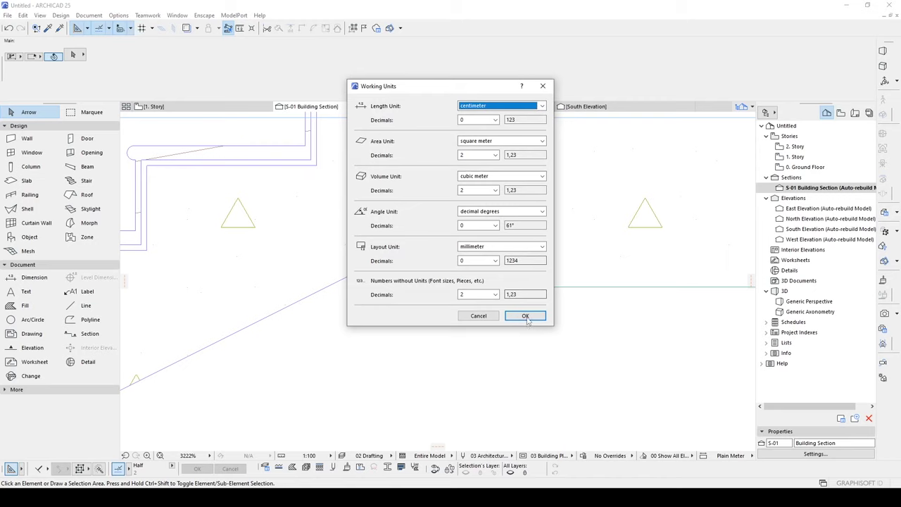
left_click(526, 315)
left_click(520, 337)
Try a dx of 10 on the stair's flight-end Horizontal Connection, inspect the overlap with the slab and undo it
scroll(478, 345, "down", 3)
key("Escape")
scroll(443, 298, "down", 2)
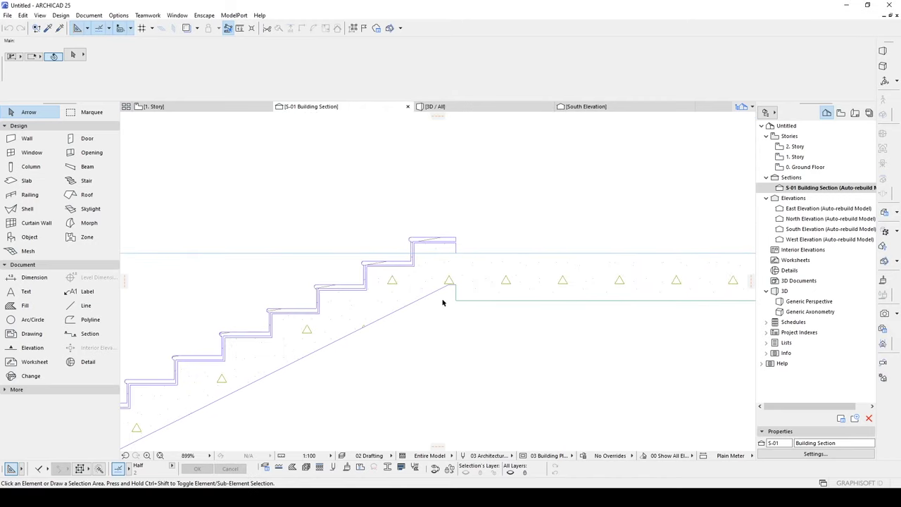
left_click(415, 287)
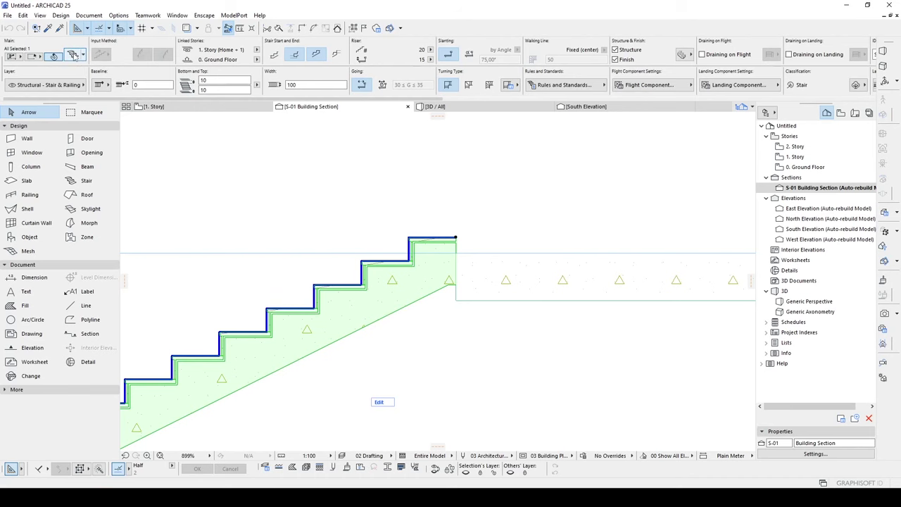
left_click(73, 55)
left_click_drag(248, 21, 638, 91)
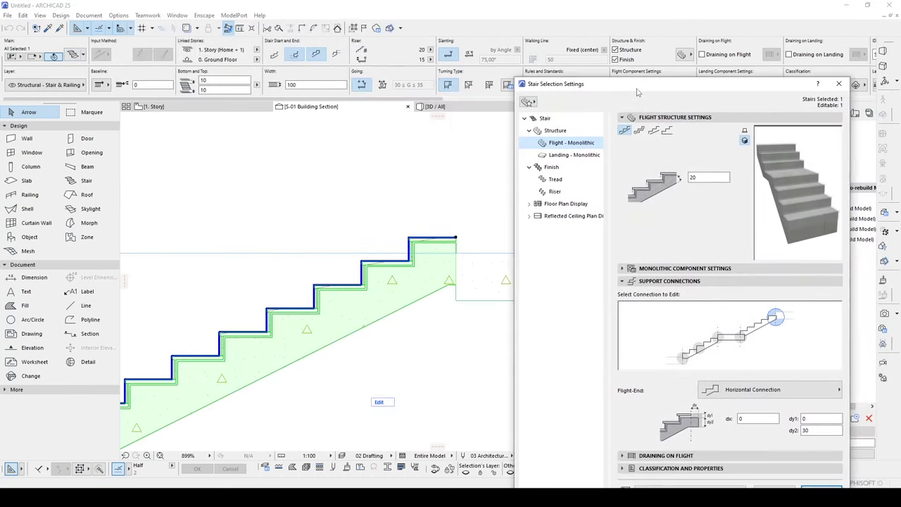
left_click_drag(690, 99, 671, 53)
double_click(728, 371)
type("10")
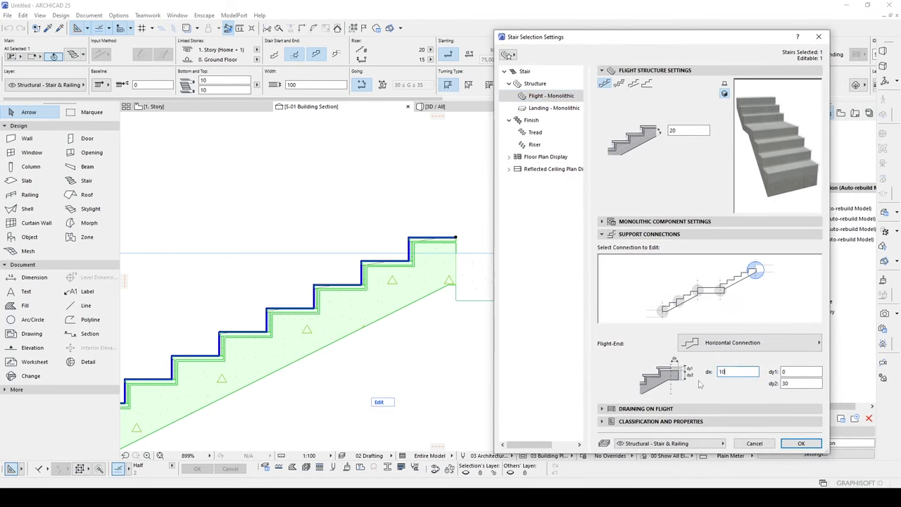
left_click(801, 443)
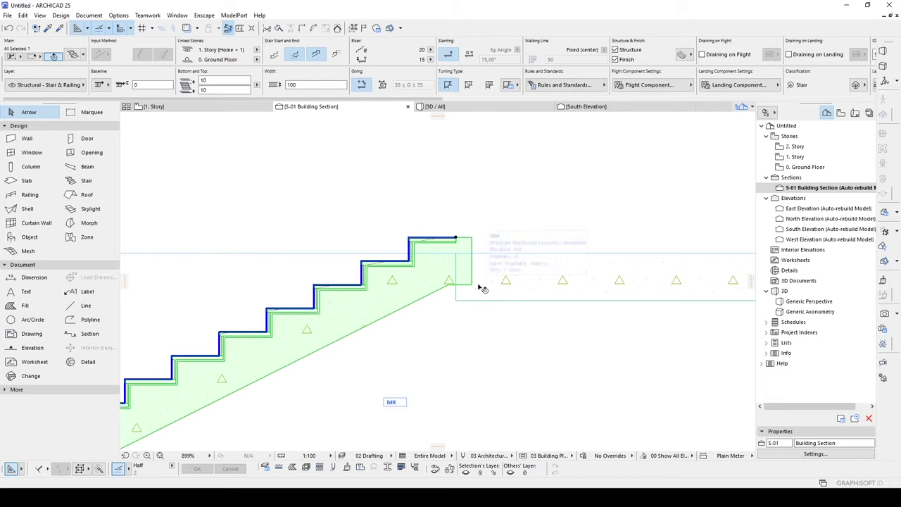
left_click(490, 333)
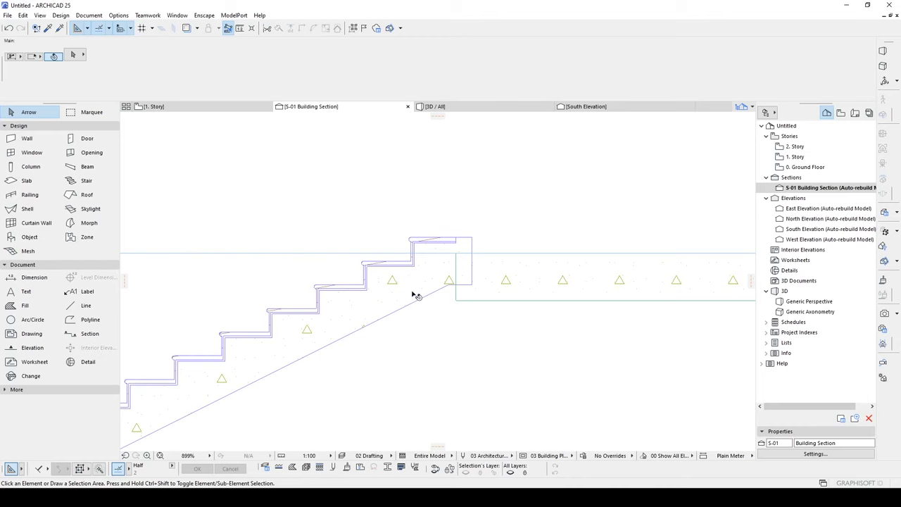
key("ctrl+z")
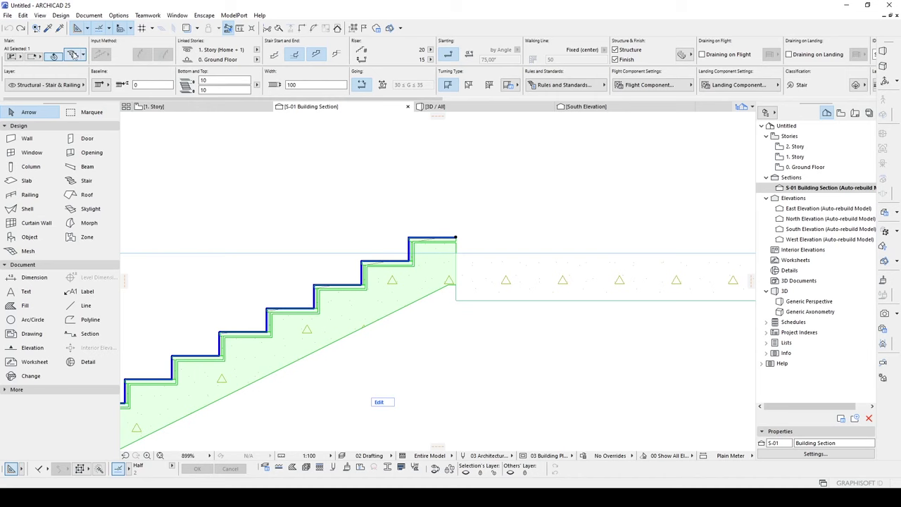
Set the stair to end with a riser at its top and apply the change
left_click(73, 55)
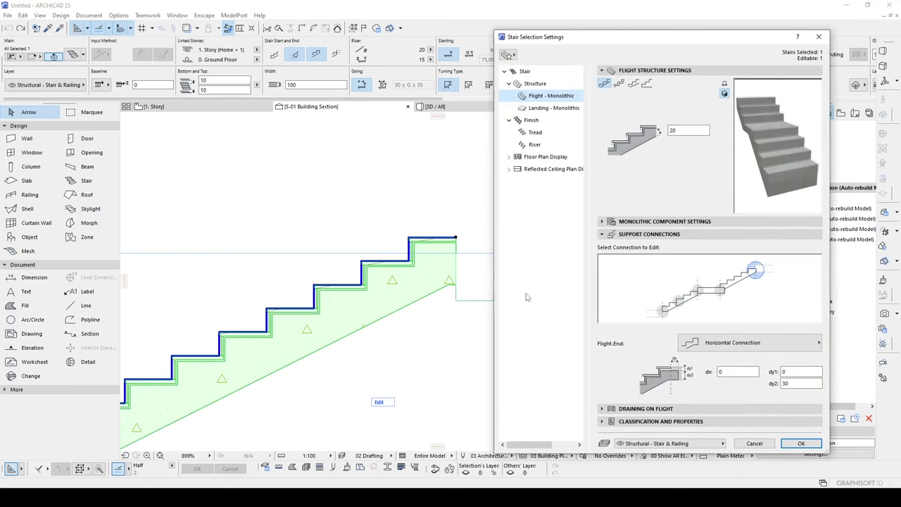
left_click_drag(553, 38, 562, 31)
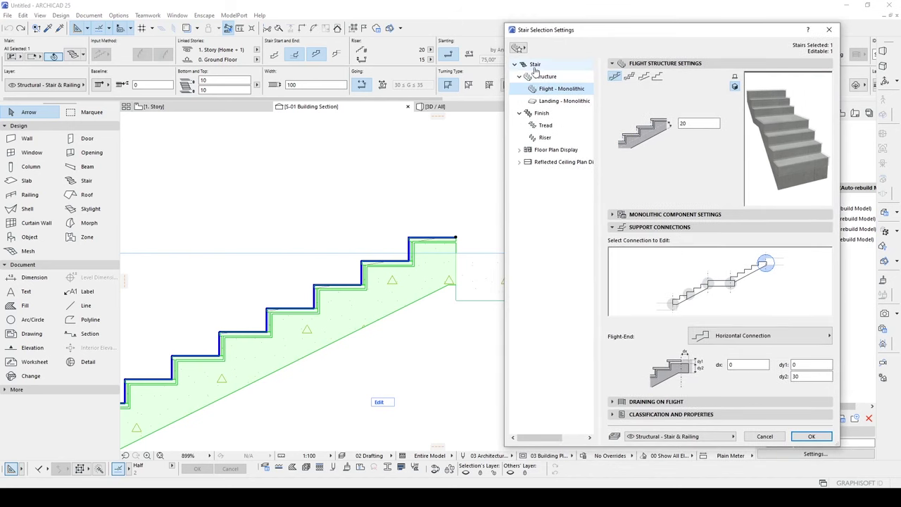
left_click(535, 64)
left_click(737, 99)
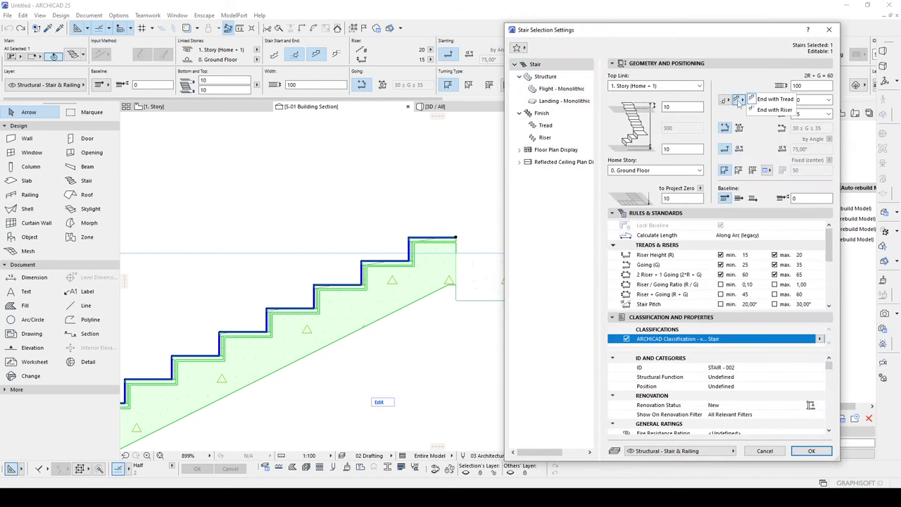
left_click(760, 111)
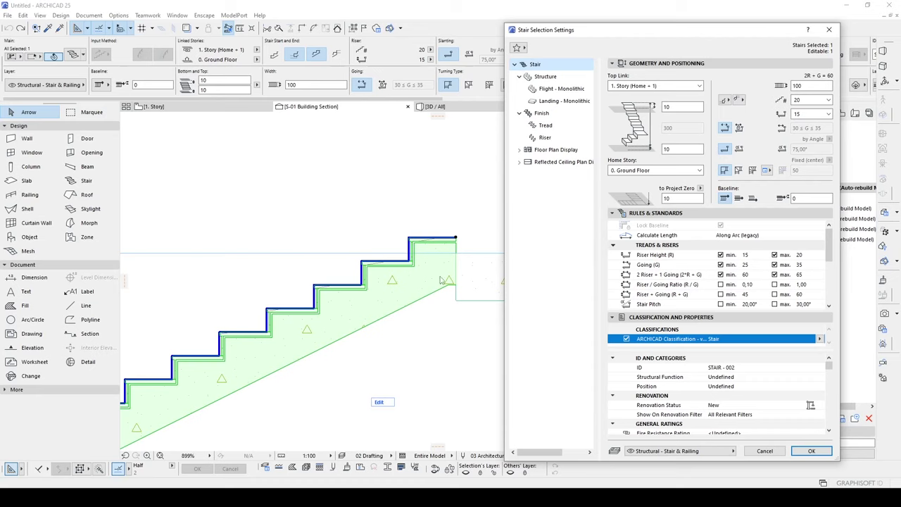
left_click(812, 451)
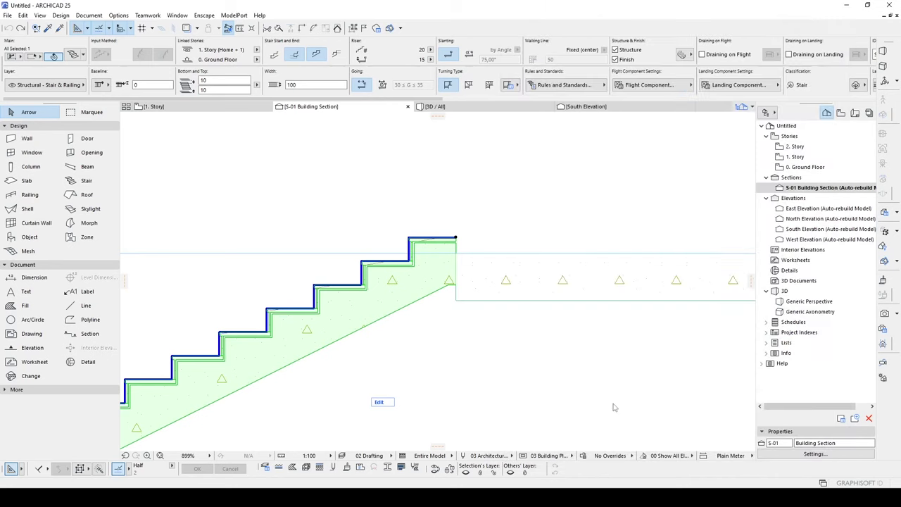
Inspect the stair's joint with the slab and measure the horizontal distance from the slab edge to the top riser's outer face
key("Escape")
scroll(465, 313, "up", 3)
left_click(424, 253)
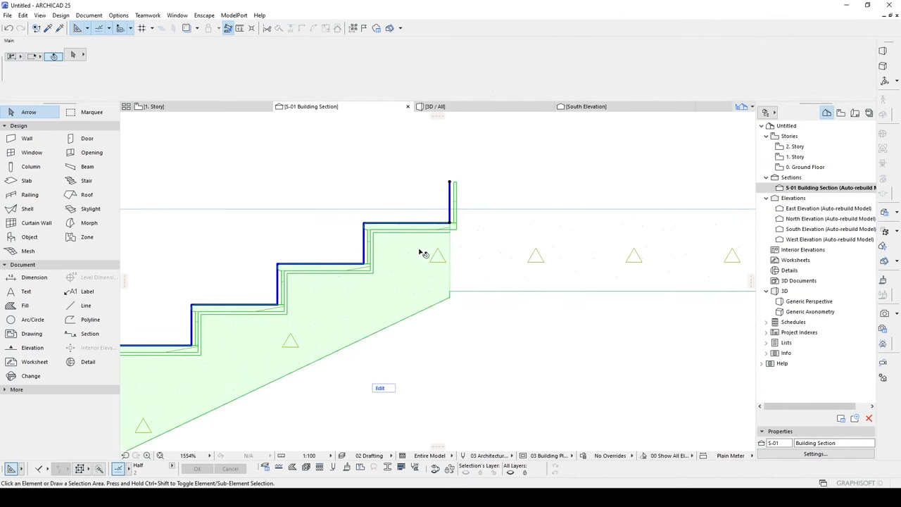
left_click(503, 314)
left_click(427, 259)
left_click(395, 185)
left_click(394, 183)
left_click(485, 170)
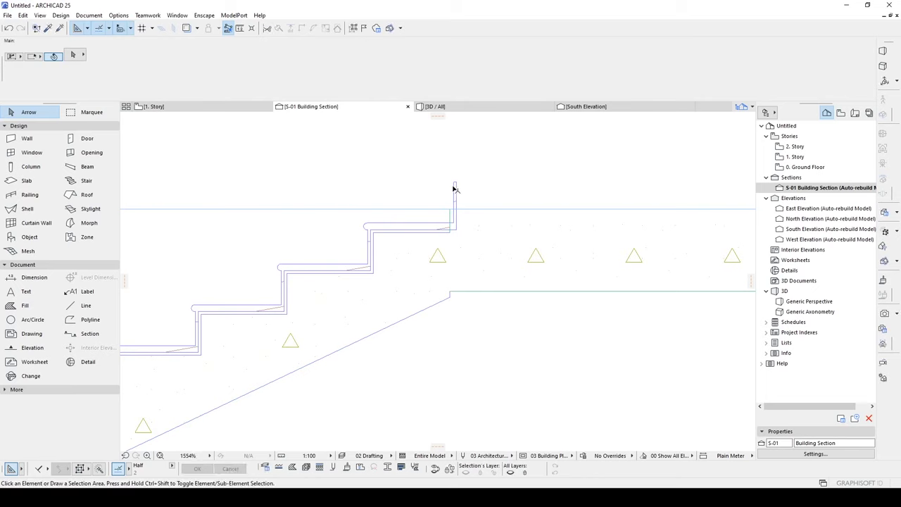
scroll(453, 212, "up", 6)
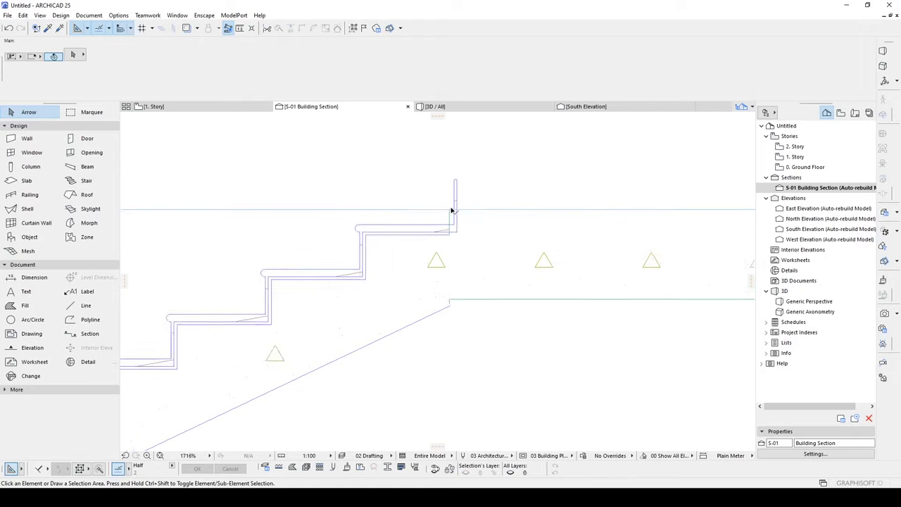
key("m")
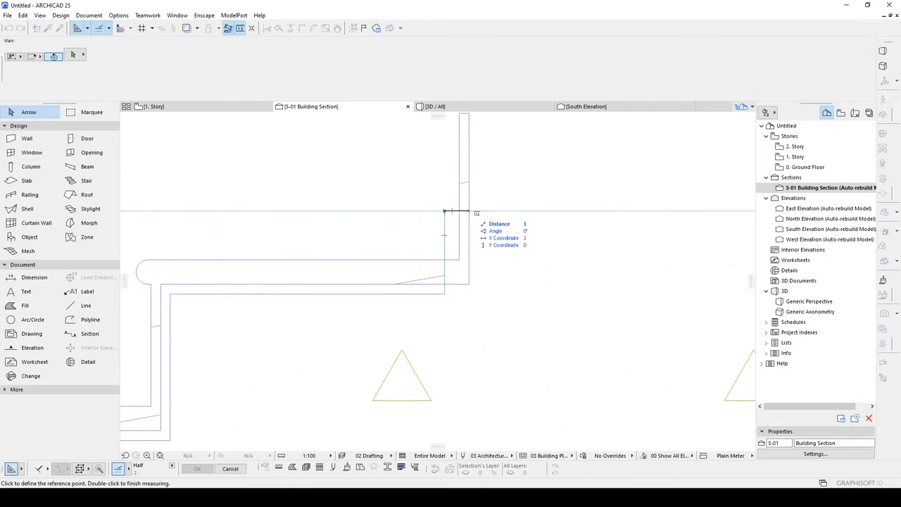
key("Escape")
scroll(465, 215, "down", 6)
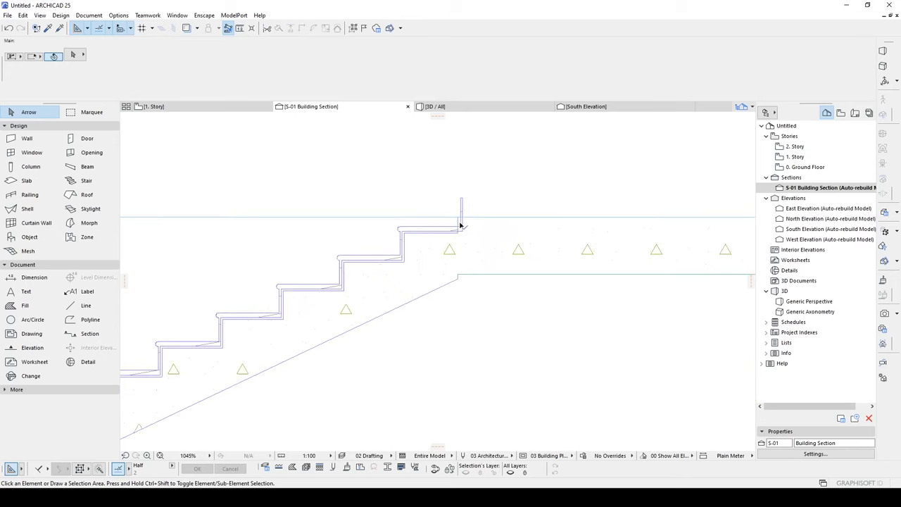
Try a dx of 3 on the stair's flight-end Horizontal Connection and inspect the overlap with the slab
left_click(442, 251)
left_click(70, 57)
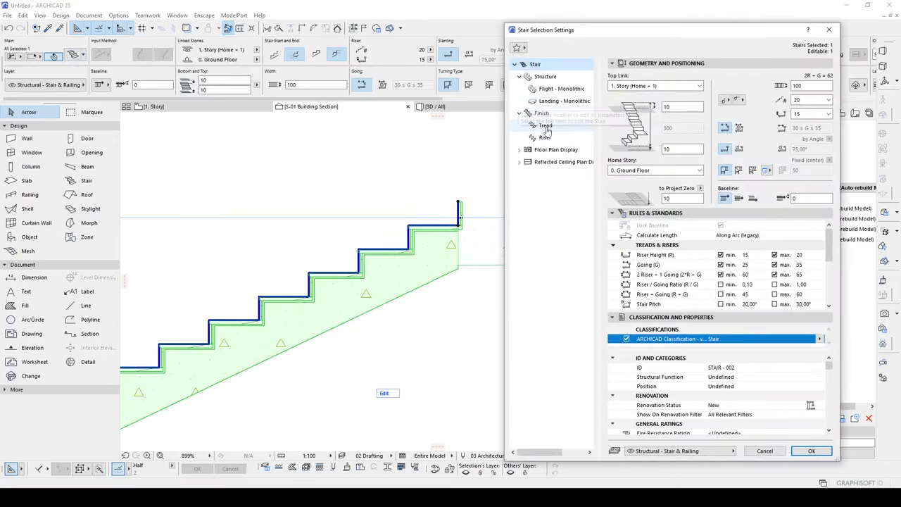
left_click(556, 89)
left_click(732, 379)
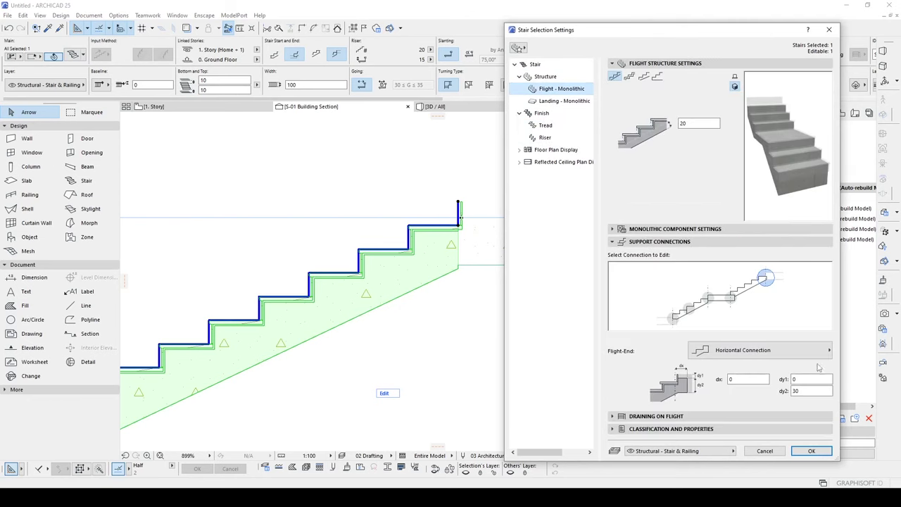
type("3")
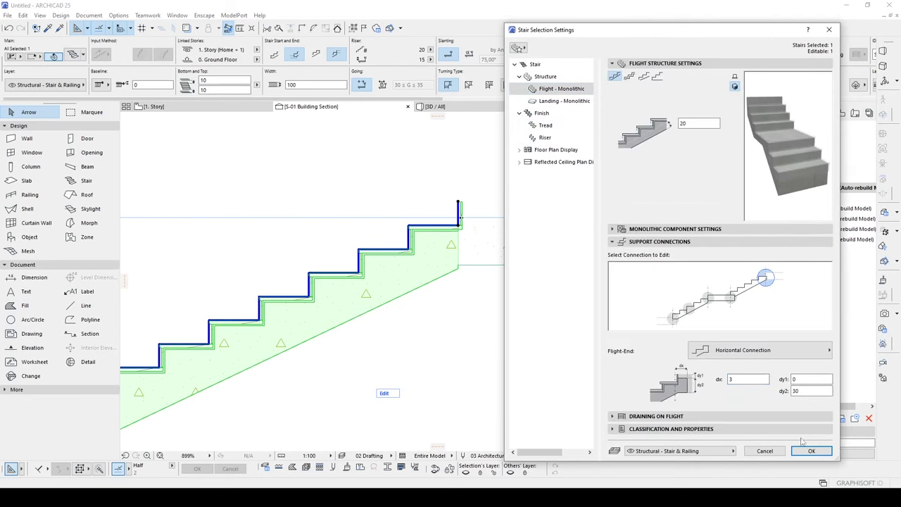
left_click(809, 451)
key("Escape")
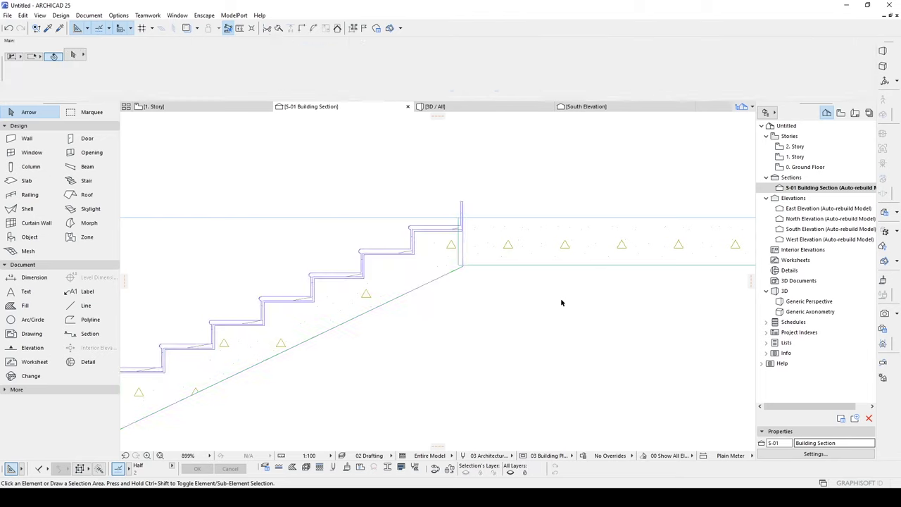
scroll(463, 258, "up", 3)
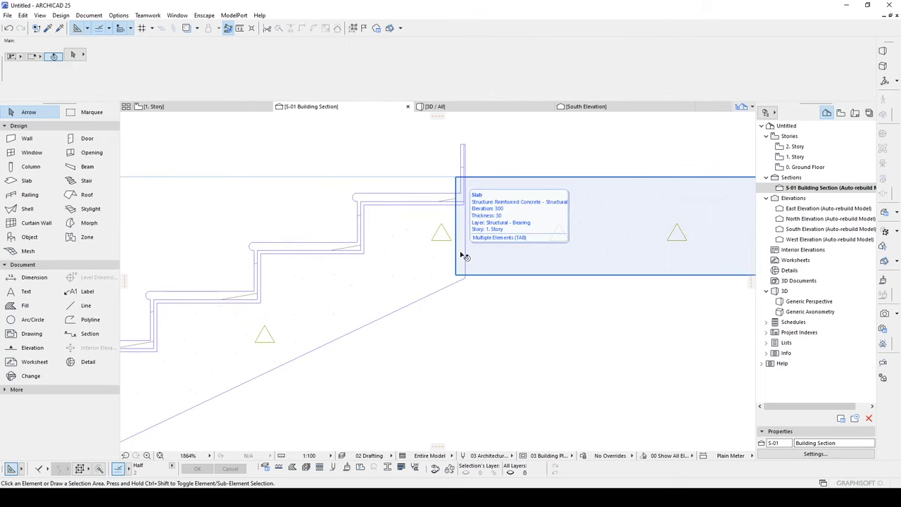
Set the flight-end Horizontal Connection's dx back to 0 and apply it to the stair
left_click(415, 275)
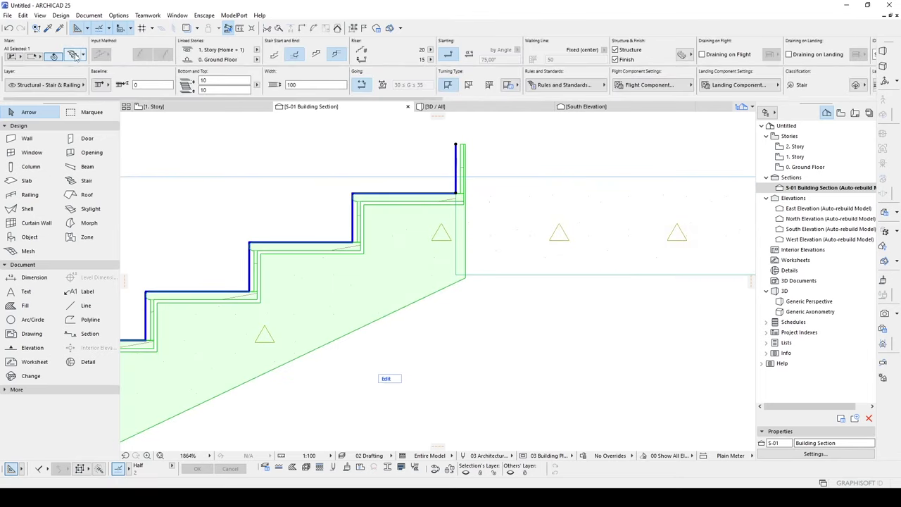
left_click(73, 54)
type("0")
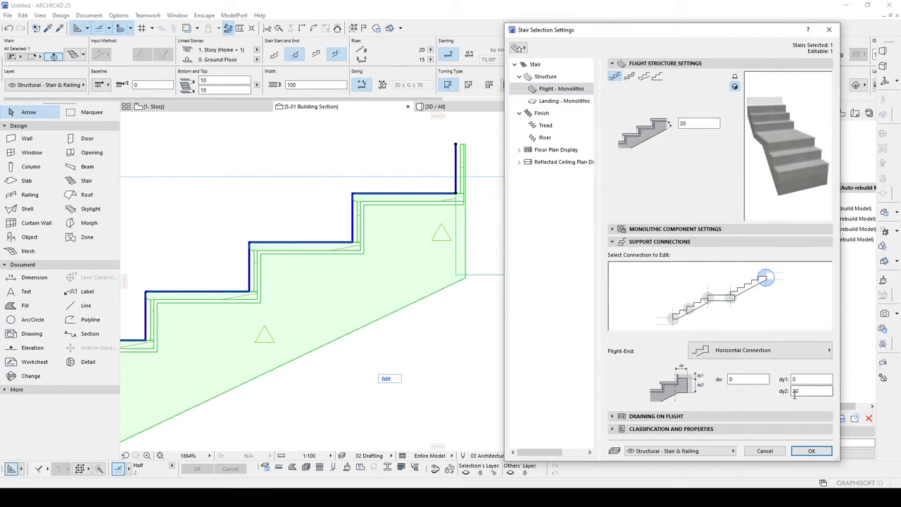
left_click(810, 451)
left_click(488, 290)
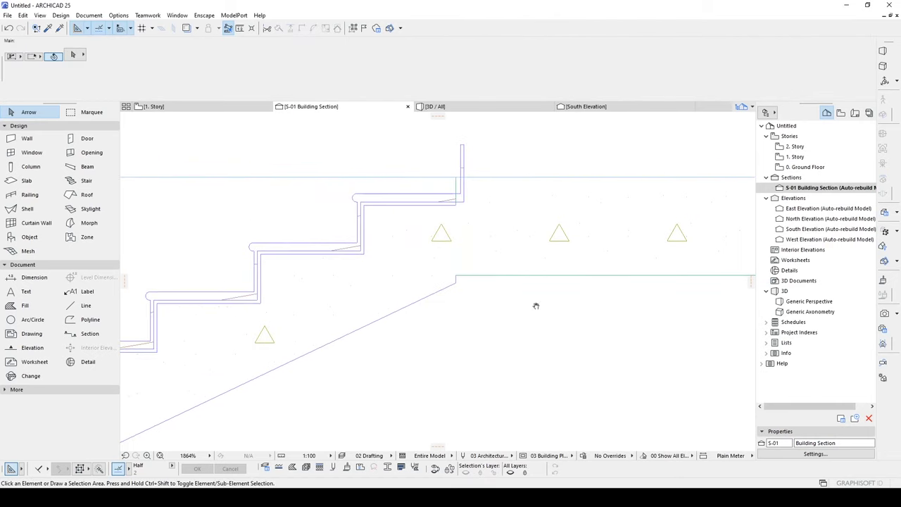
In the 1. Story plan, offset the slab's stair-side edge to the inner face line of the stair's top riser
scroll(535, 305, "right", 2)
left_click(440, 239)
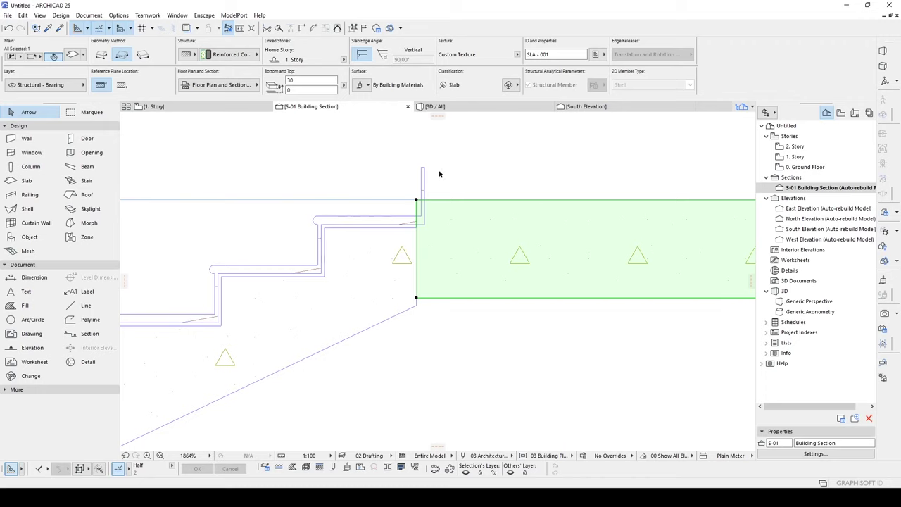
left_click(153, 107)
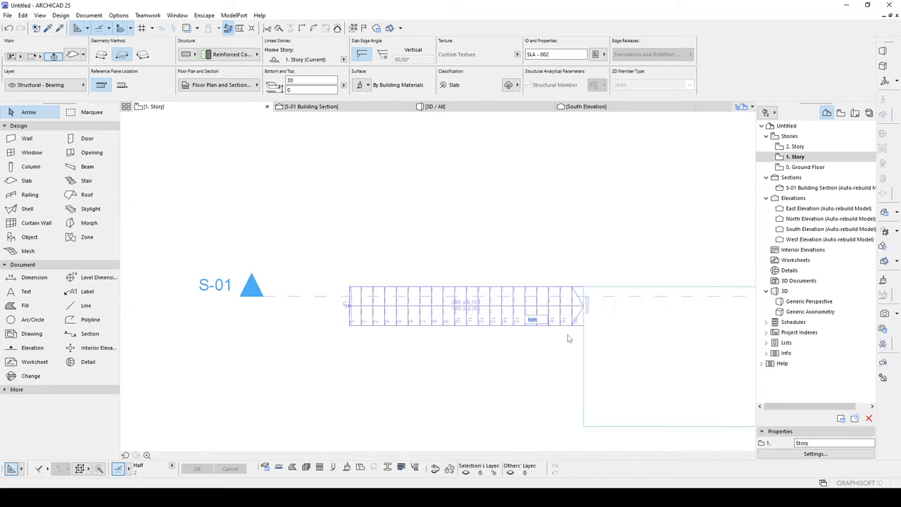
left_click(544, 315)
left_click(594, 254)
scroll(597, 302, "up", 3)
left_click(551, 185)
middle_click_drag(614, 246, 509, 197)
left_click(530, 329)
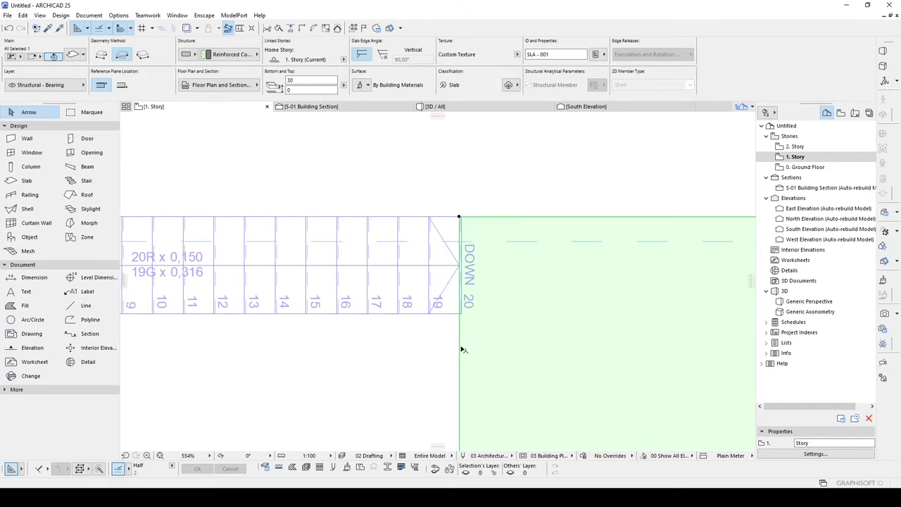
left_click(463, 349)
left_click(527, 345)
scroll(476, 308, "up", 8)
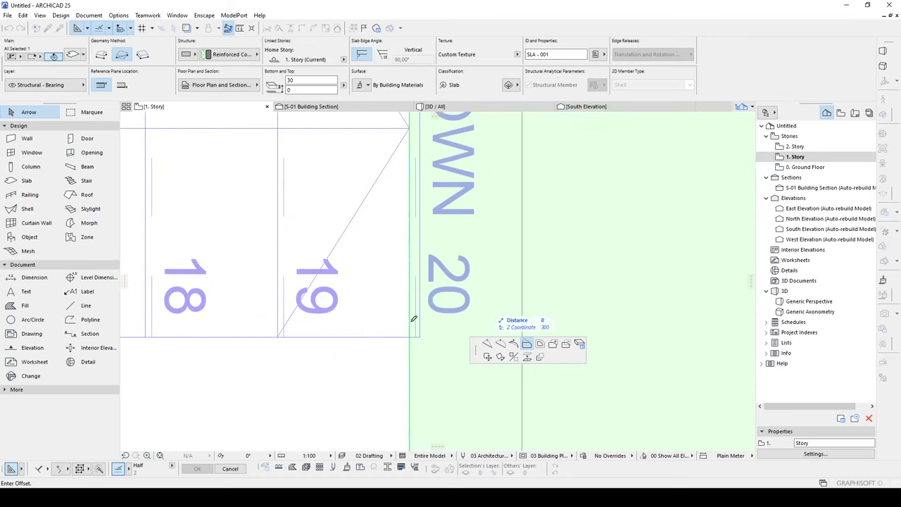
scroll(392, 249, "up", 5)
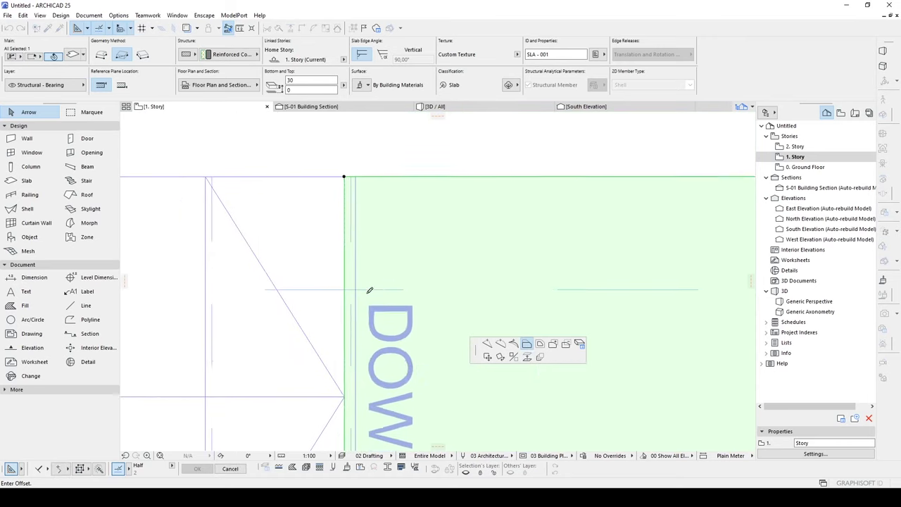
scroll(349, 183, "up", 5)
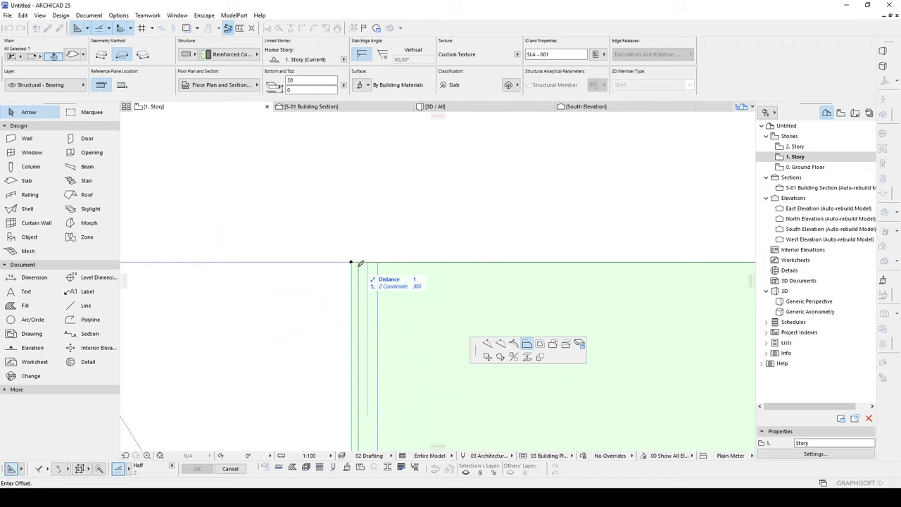
left_click(367, 262)
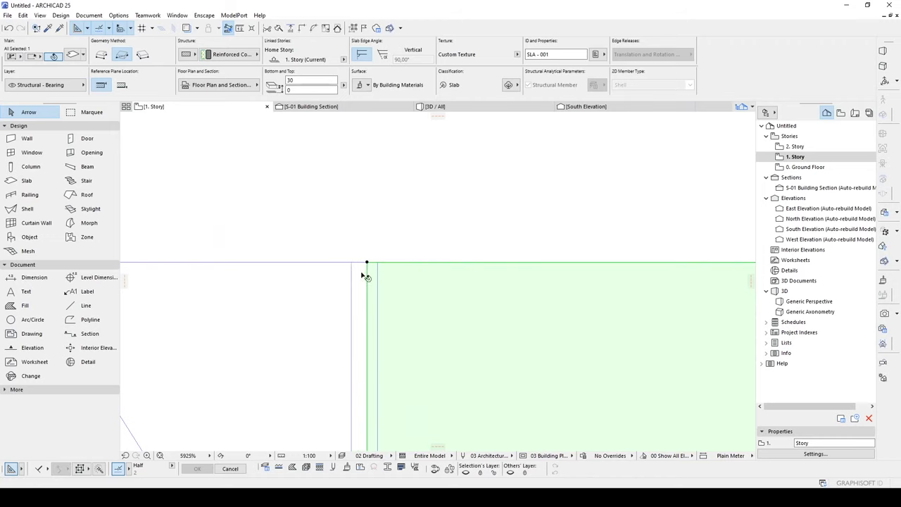
key("Escape")
scroll(356, 243, "down", 3)
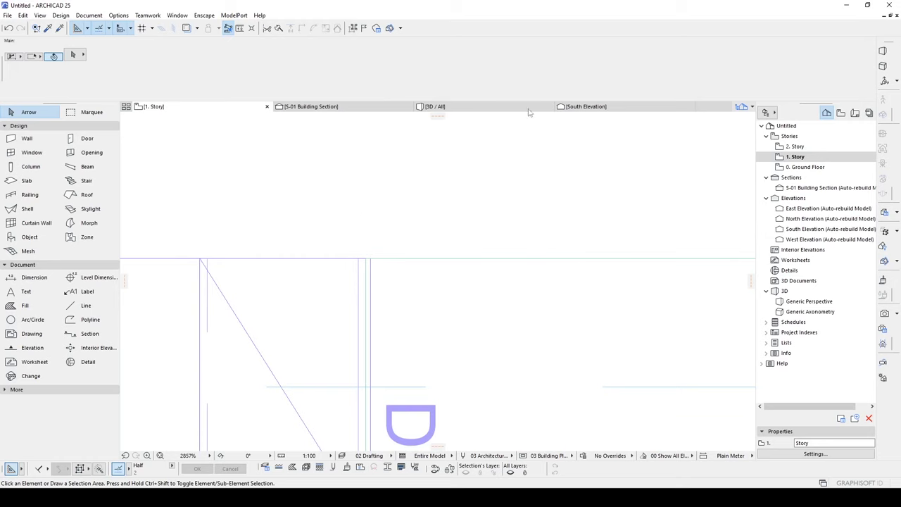
In the S-01 building section, inspect the shifted slab edge and measure the top riser's thickness
left_click(317, 106)
left_click(451, 347)
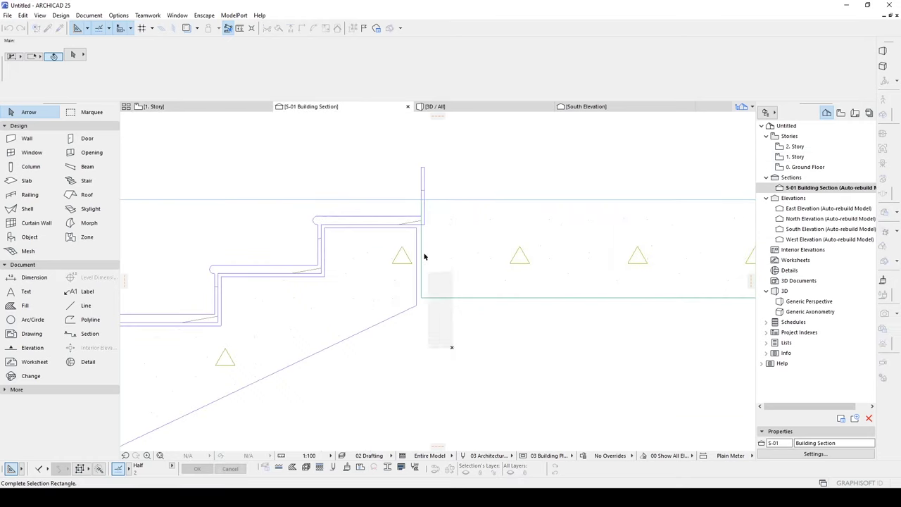
scroll(424, 257, "up", 3)
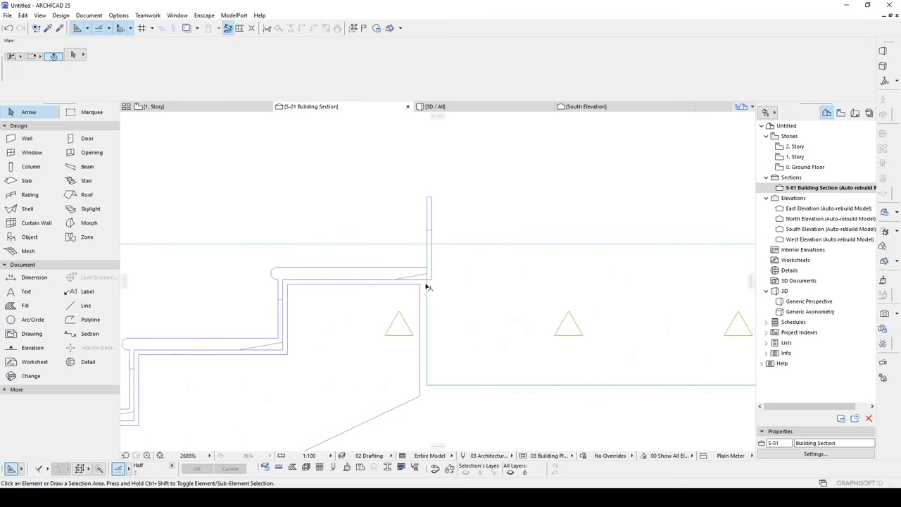
left_click(427, 286)
scroll(451, 211, "up", 3)
left_click(455, 206)
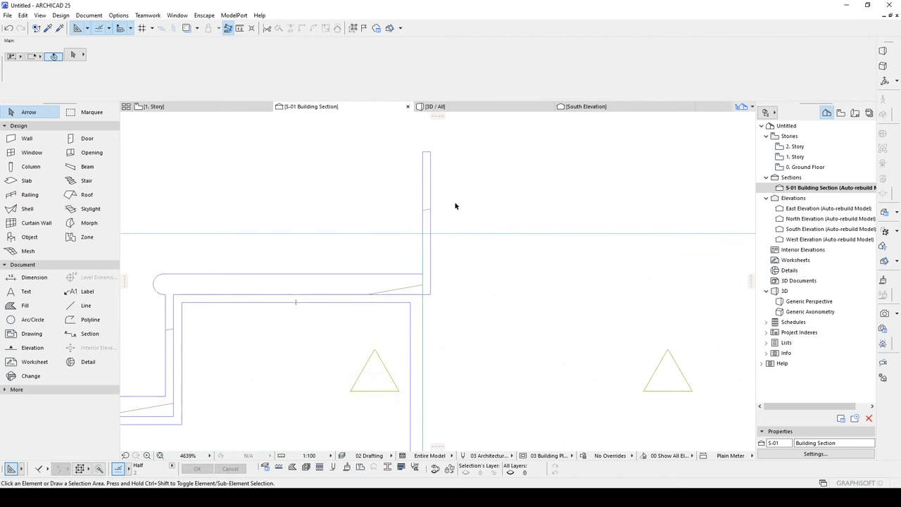
key("m")
left_click(423, 250)
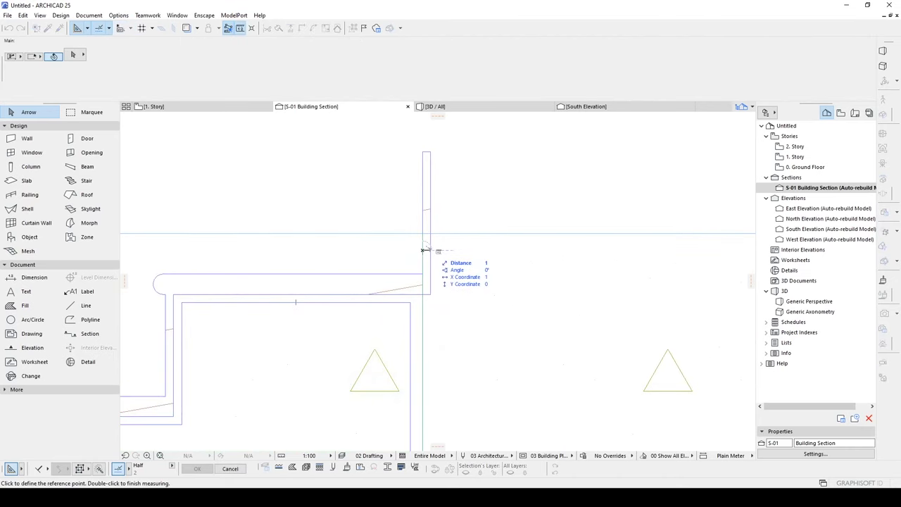
key("Escape")
In the 1. Story plan, offset the slab's stair-side edge a further 1 cm away from the stair, and return to the S-01 section
left_click(177, 108)
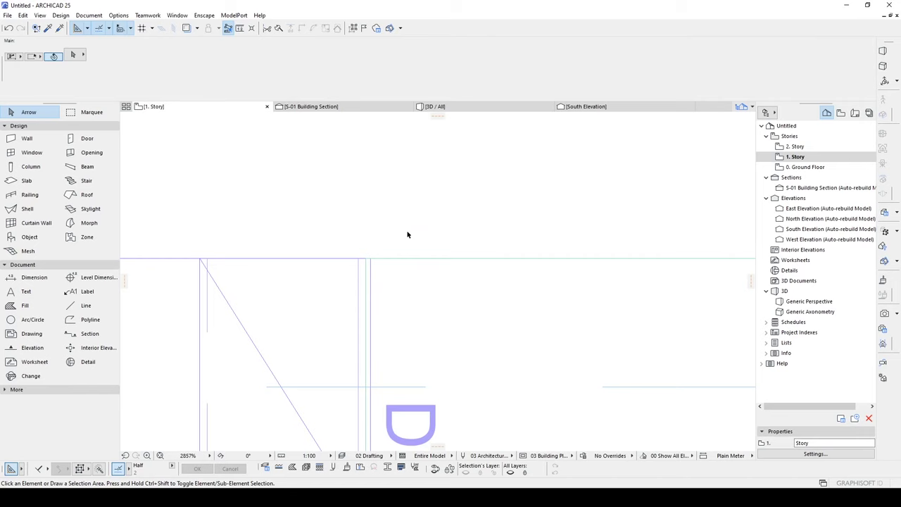
scroll(459, 289, "down", 3)
left_click(437, 351)
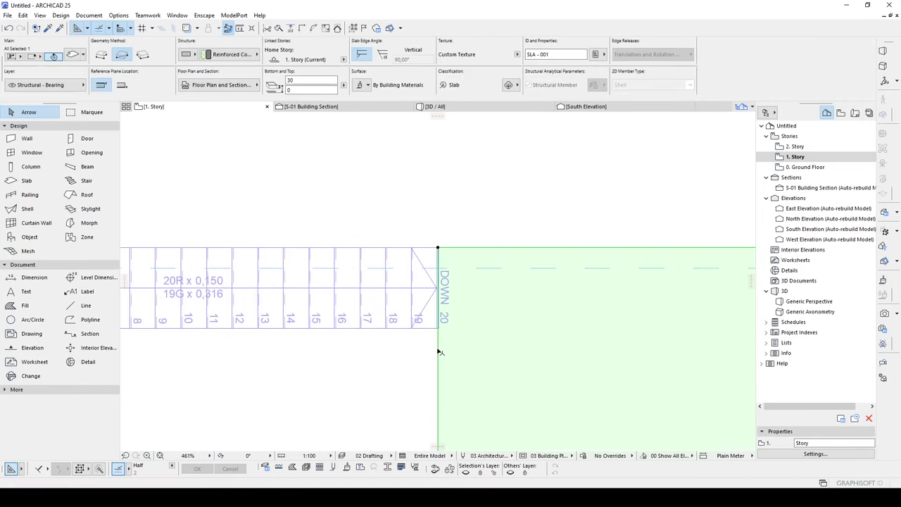
left_click(439, 346)
type("1")
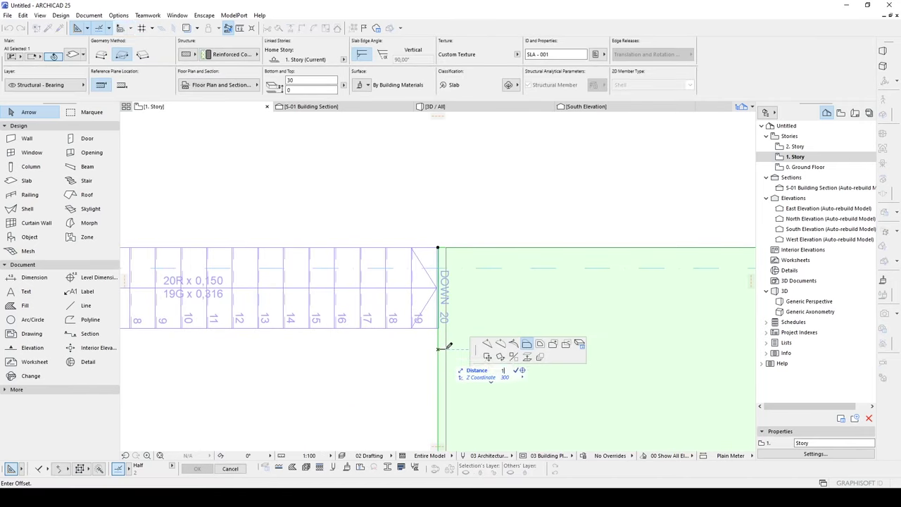
key("Return")
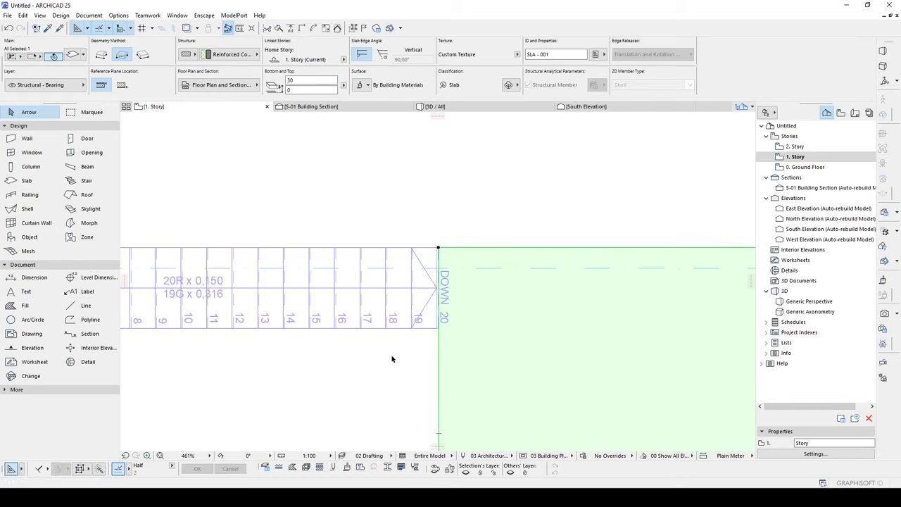
left_click(393, 358)
left_click(318, 109)
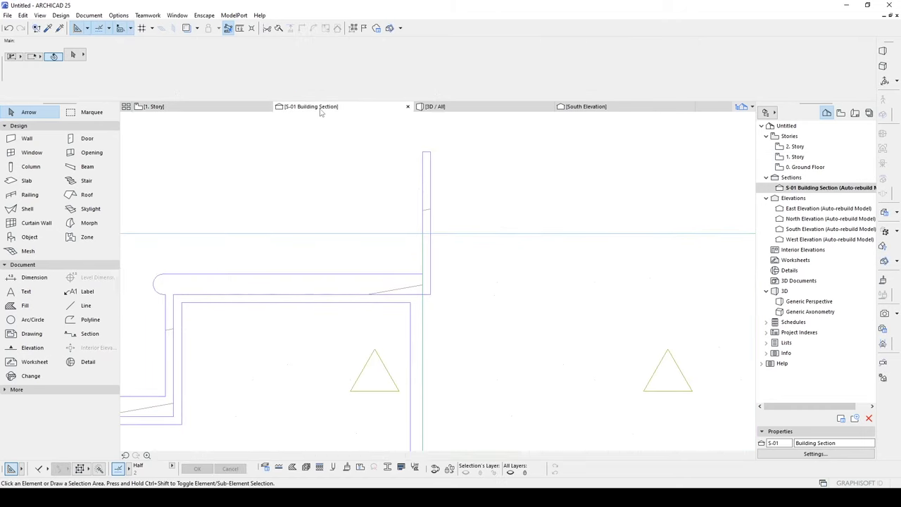
In the S-01 section, inspect the stair's top end and measure the horizontal gap between its concrete structure and the slab edge
scroll(434, 208, "down", 5)
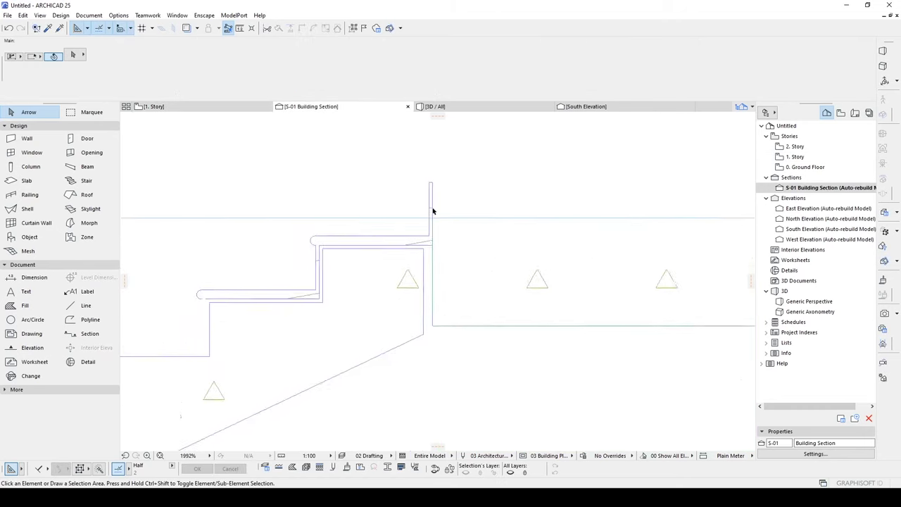
scroll(430, 268, "up", 3)
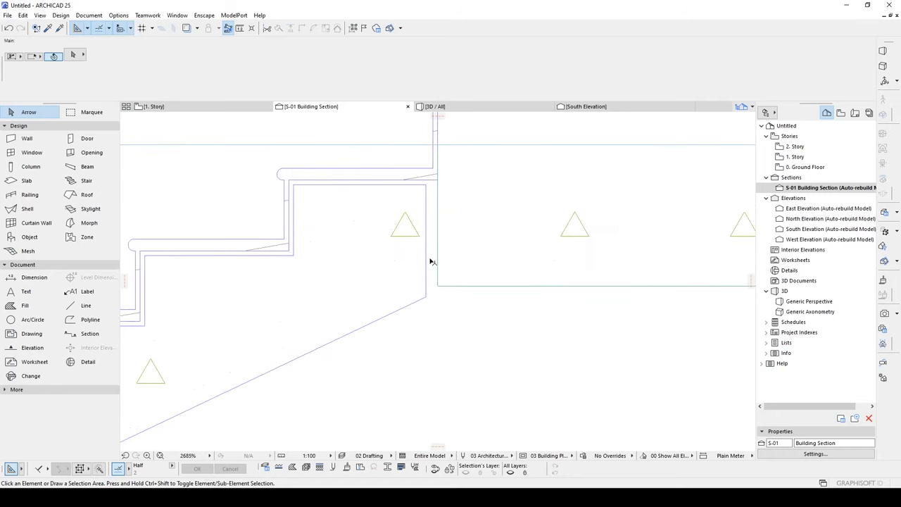
middle_click_drag(452, 172, 440, 235)
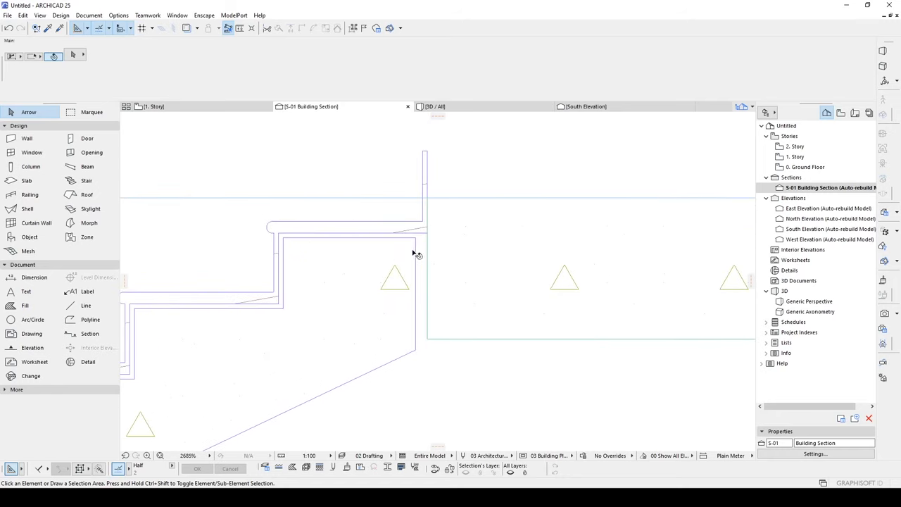
scroll(423, 249, "up", 4)
scroll(392, 253, "down", 4)
middle_click_drag(396, 282, 481, 285)
left_click(545, 386)
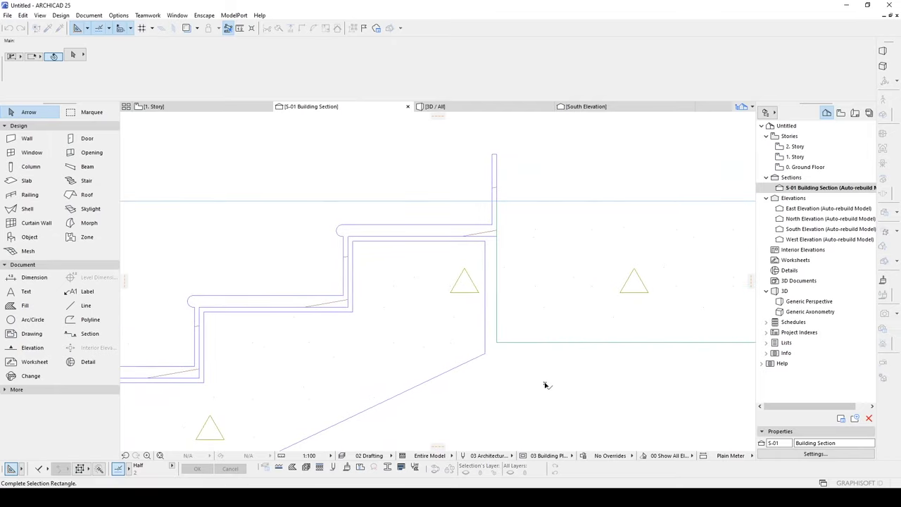
left_click(538, 380)
left_click(528, 377)
key("m")
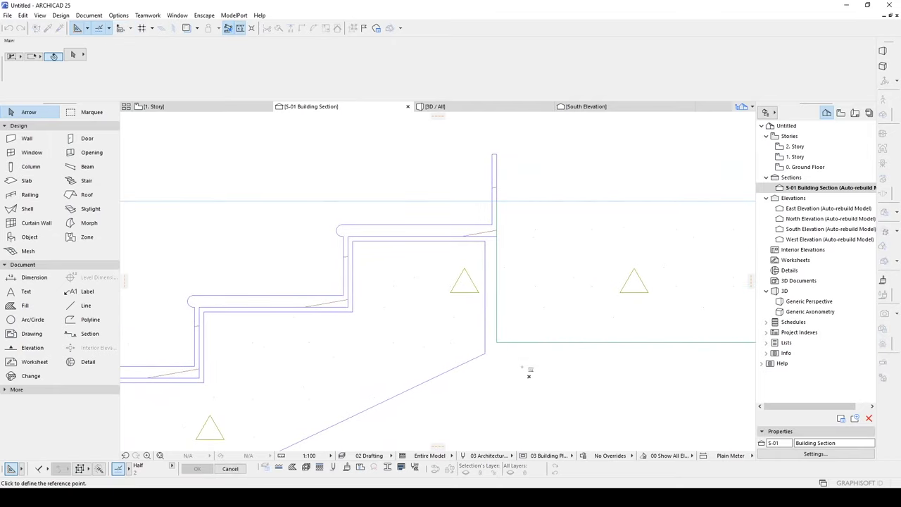
scroll(499, 344, "up", 3)
left_click(497, 343)
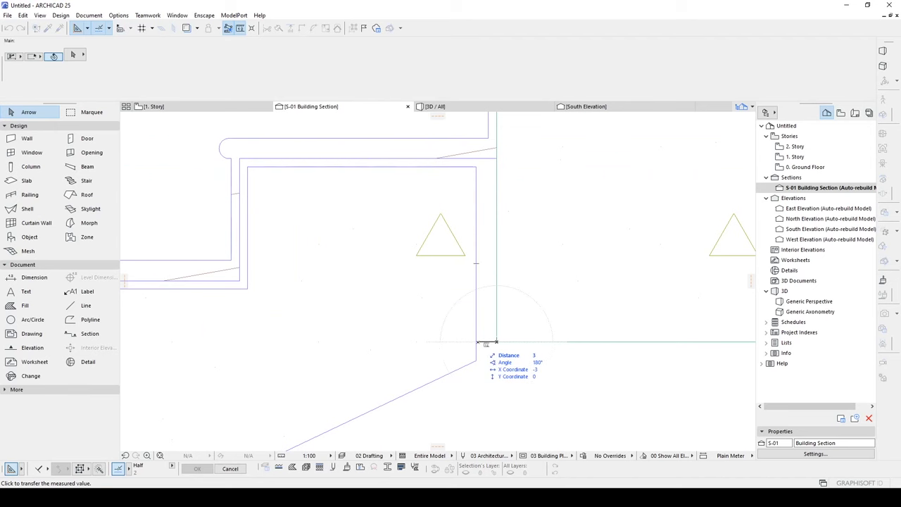
key("Escape")
Set dx of the stair's flight-end Horizontal Connection to 3 and apply it to the stair
left_click(492, 361)
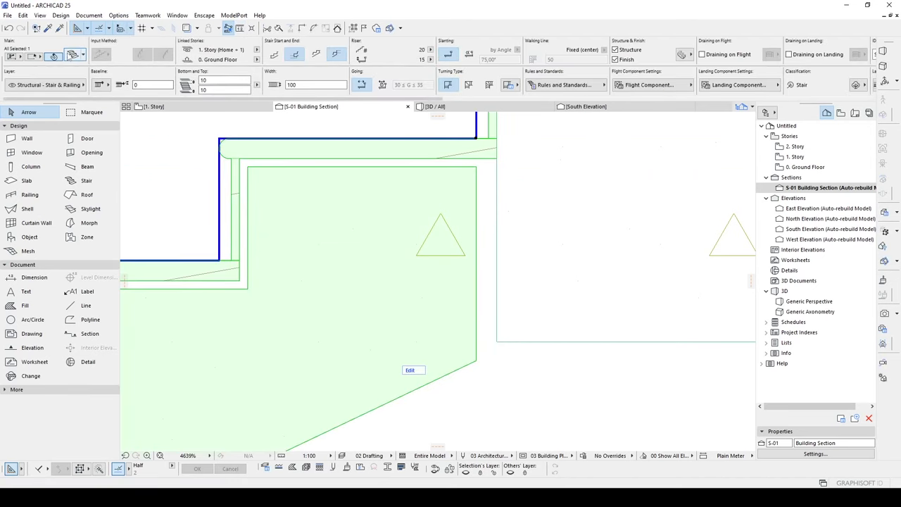
key("ctrl+t")
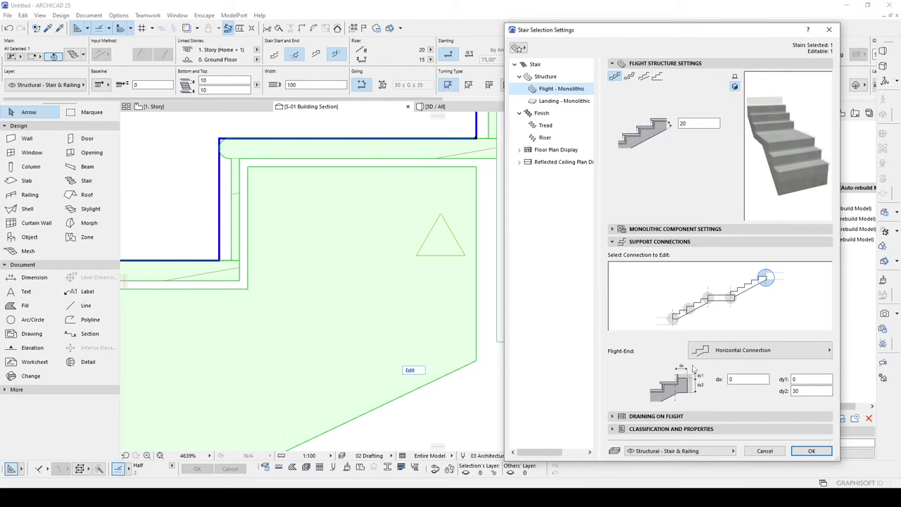
left_click(731, 379)
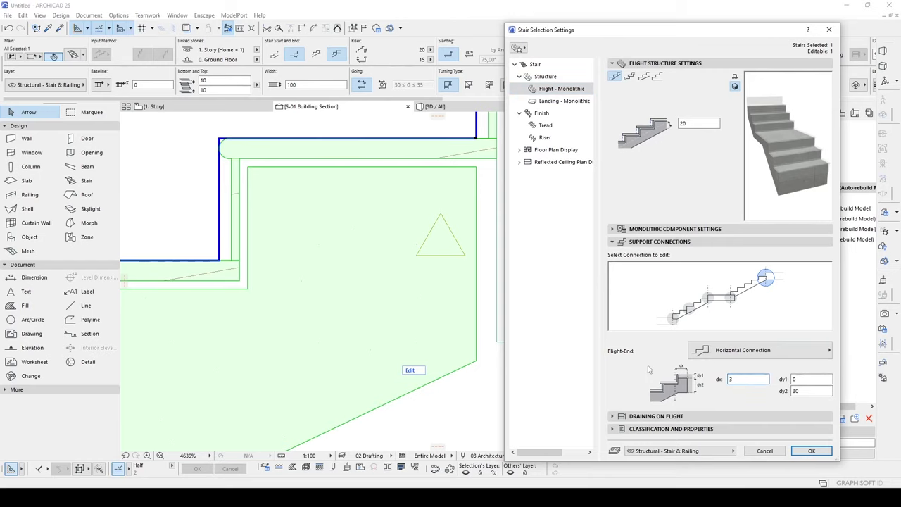
left_click(802, 451)
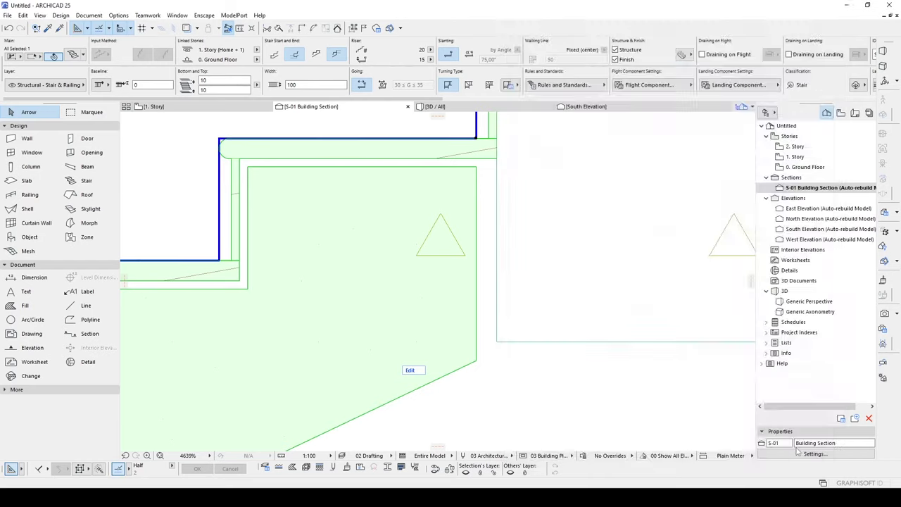
left_click(596, 354)
scroll(584, 343, "down", 4)
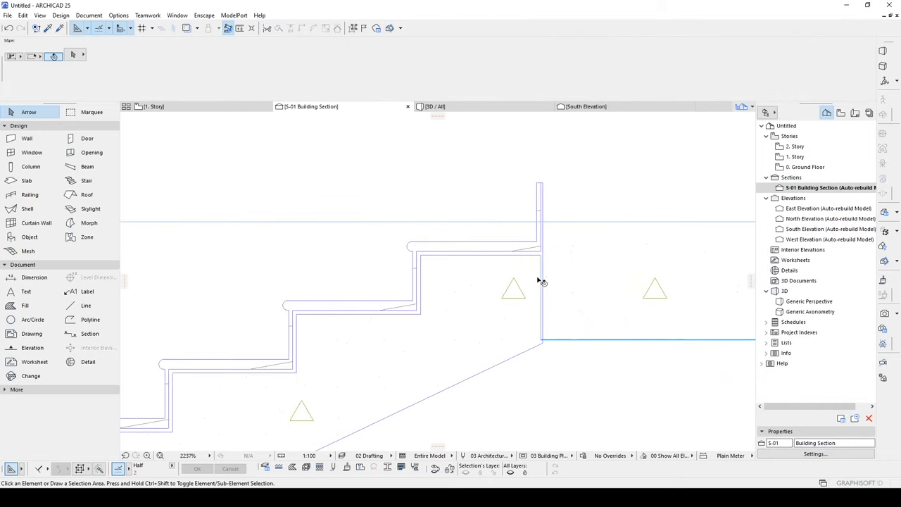
In the 1. Story plan, offset the slab's stair-side edge 1 cm to the stair's outer end line, and return to the S-01 section
scroll(539, 280, "up", 3)
scroll(559, 250, "down", 2)
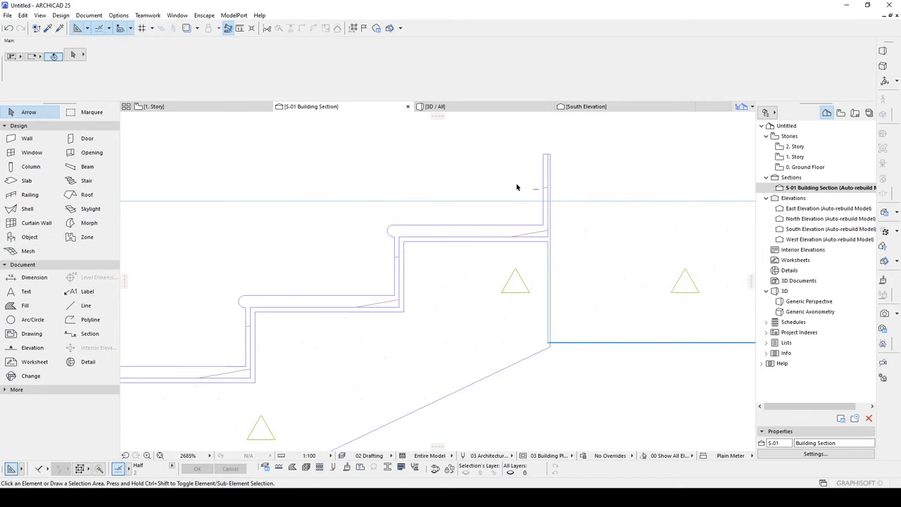
left_click(613, 299)
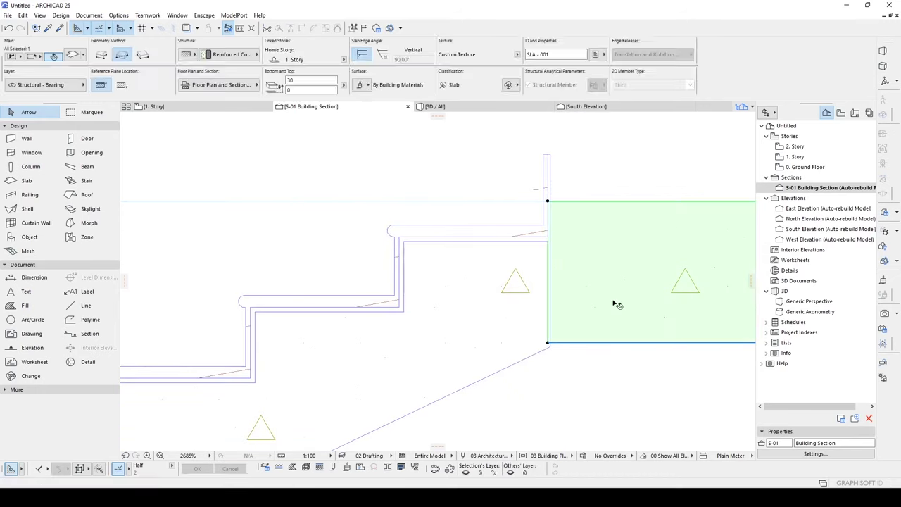
middle_click_drag(613, 371, 572, 374)
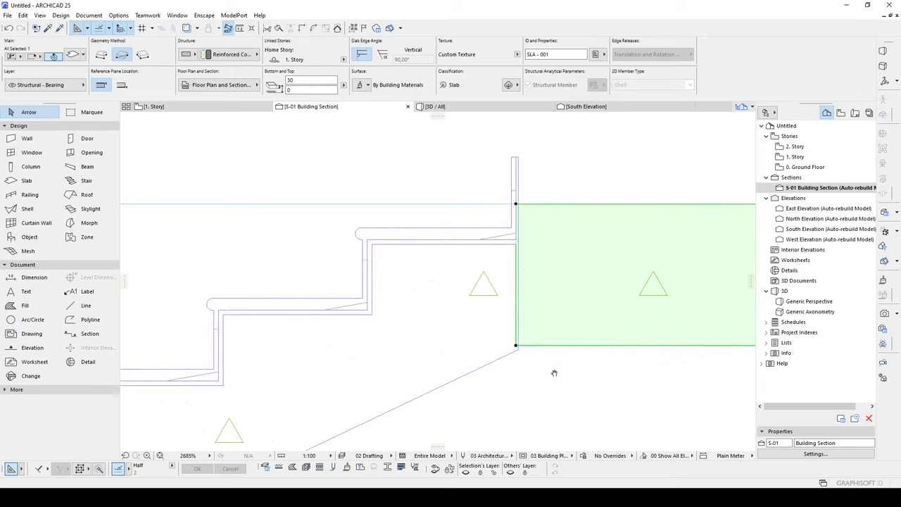
left_click(157, 106)
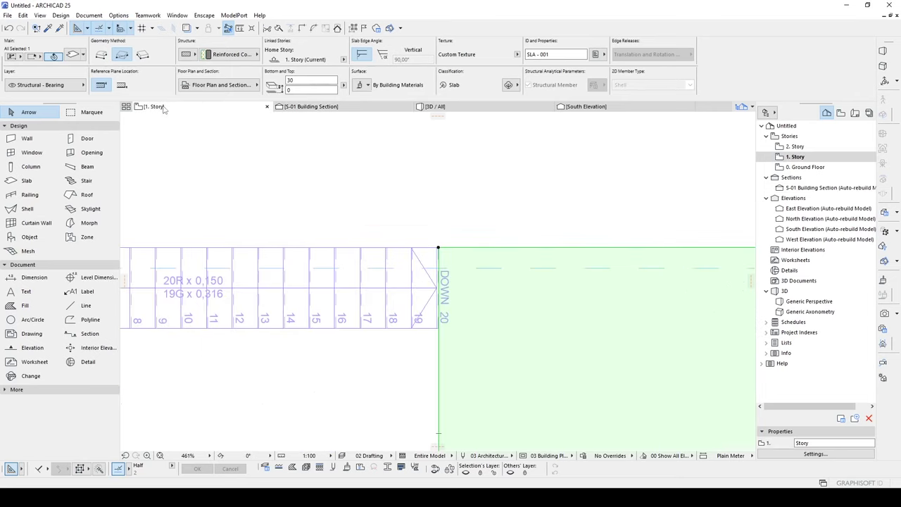
scroll(450, 352, "up", 5)
left_click(446, 338)
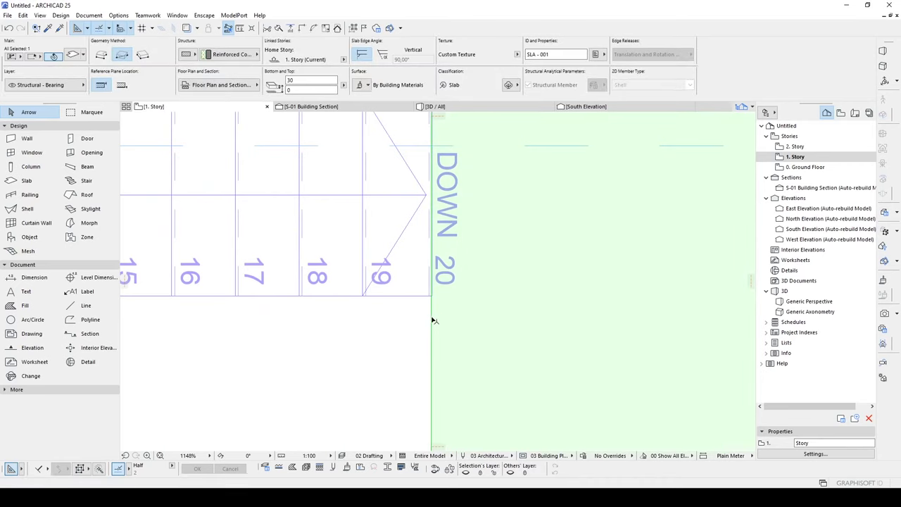
left_click(434, 314)
scroll(434, 315, "up", 4)
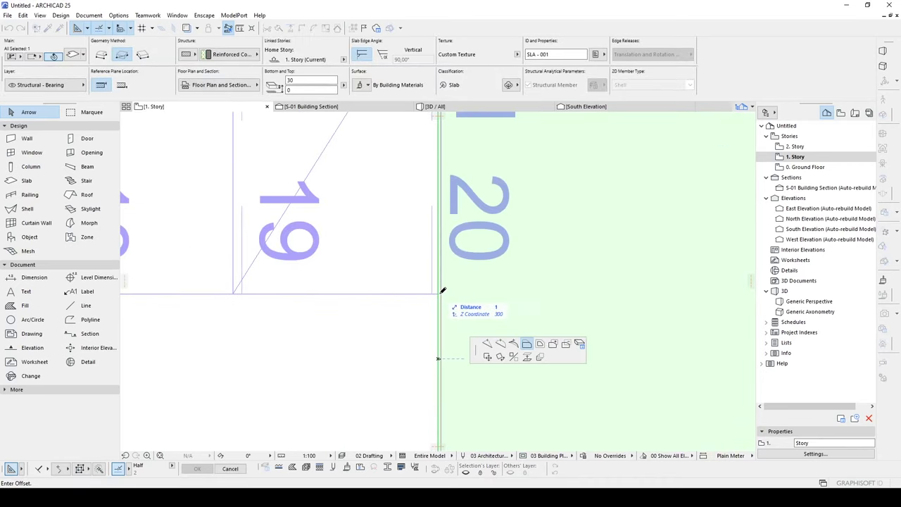
key("Escape")
key("Escape")
left_click(307, 109)
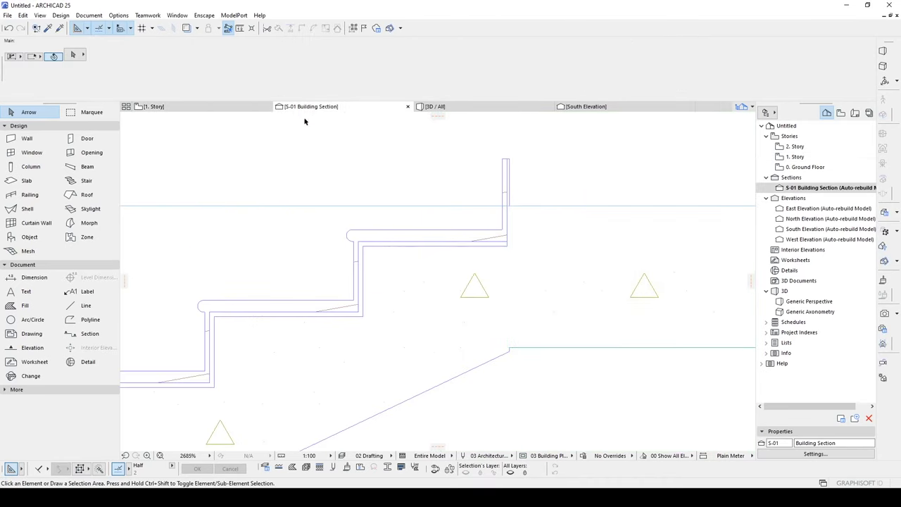
Examine the joint between the stair's flight end and the slab, including the small vertical step along their undersides
scroll(389, 246, "down", 3)
left_click(488, 274)
key("Escape")
scroll(449, 317, "up", 3)
left_click_drag(457, 325, 410, 257)
left_click(391, 250)
left_click(486, 234)
left_click(408, 246)
left_click(474, 317)
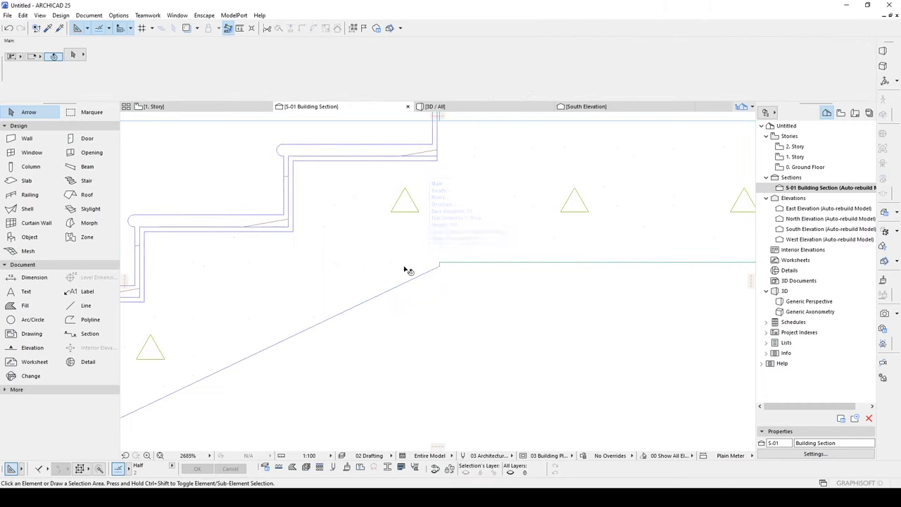
scroll(452, 282, "down", 5)
scroll(451, 280, "up", 6)
middle_click_drag(418, 242, 419, 310)
key("m")
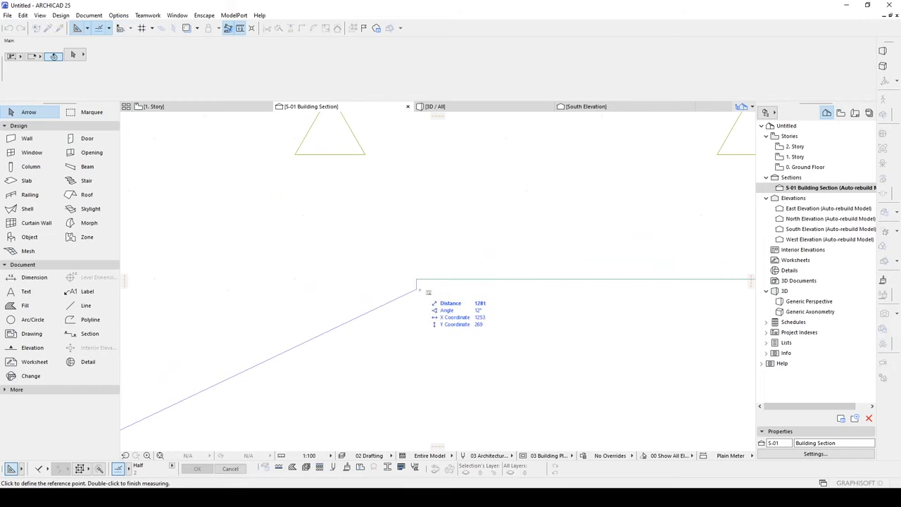
key("Escape")
Change the stair's flight-end support connection to Horizontal Cut with Cut Out and apply it
scroll(417, 286, "down", 3)
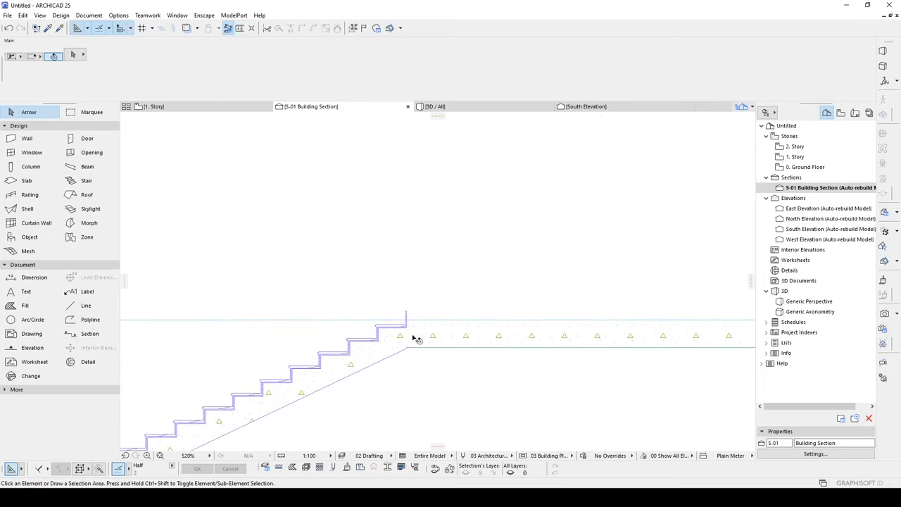
middle_click_drag(443, 370, 410, 336)
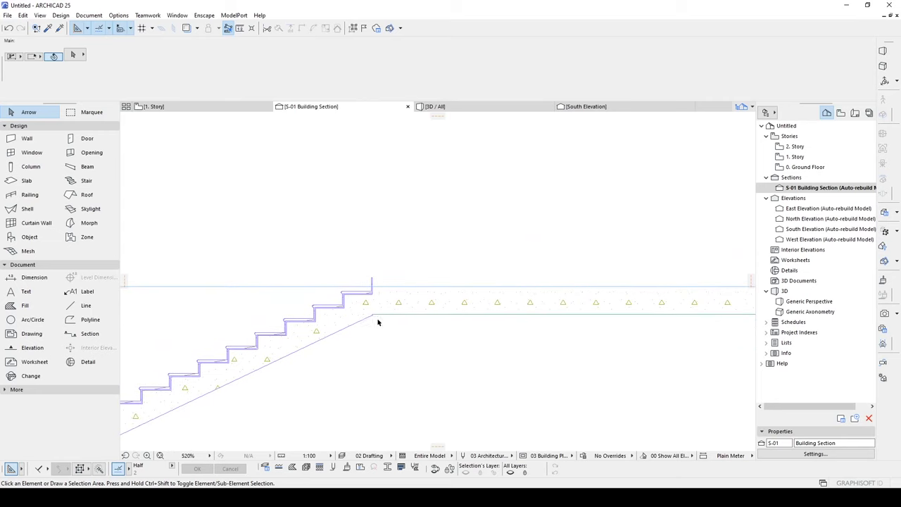
left_click(350, 341)
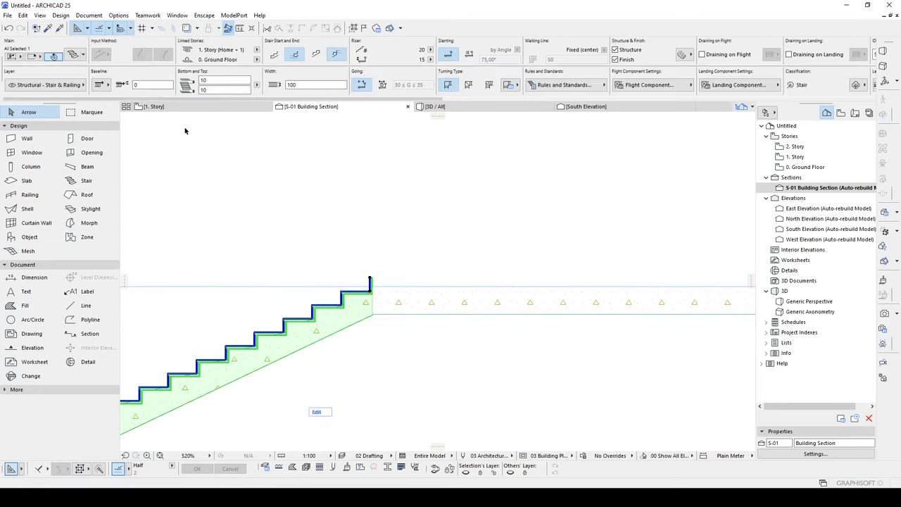
key("ctrl+t")
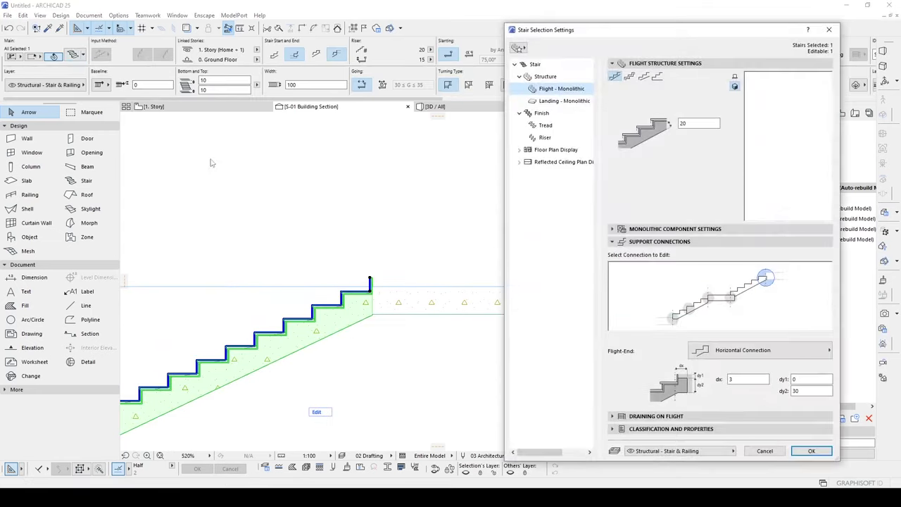
left_click(738, 354)
left_click(739, 357)
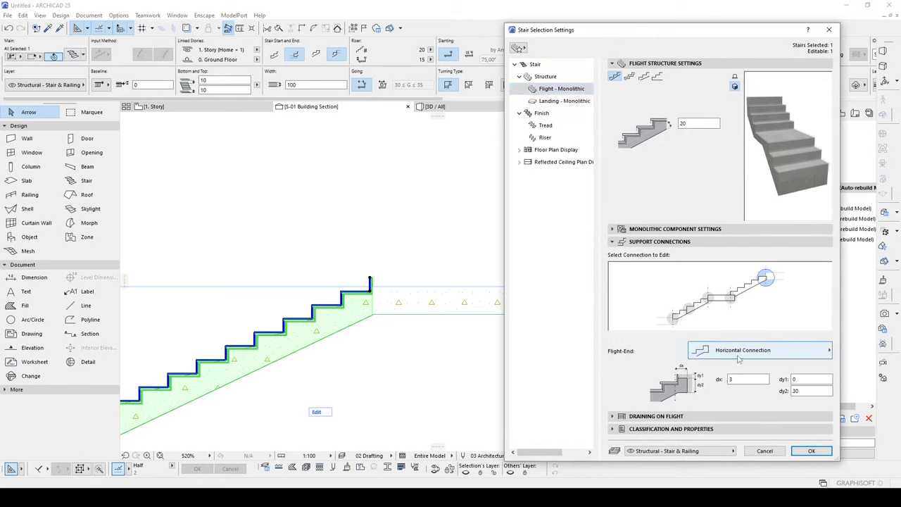
left_click(730, 355)
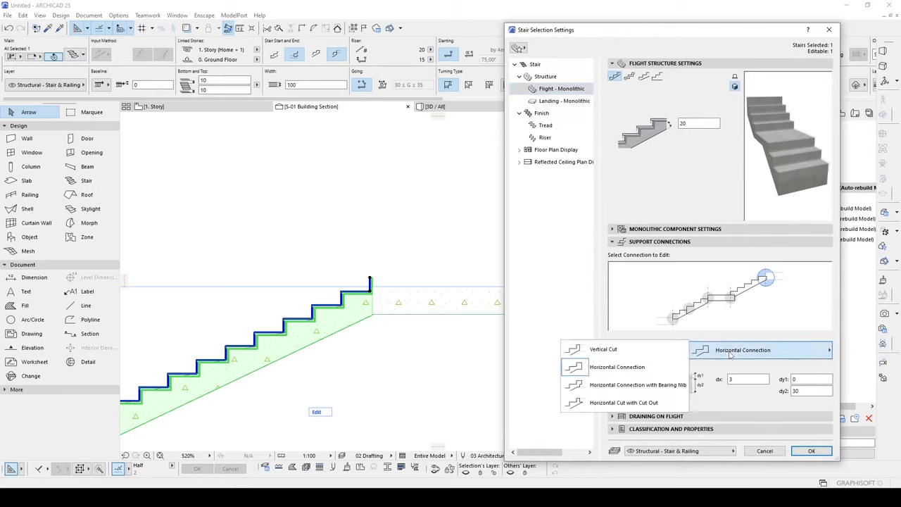
left_click(606, 404)
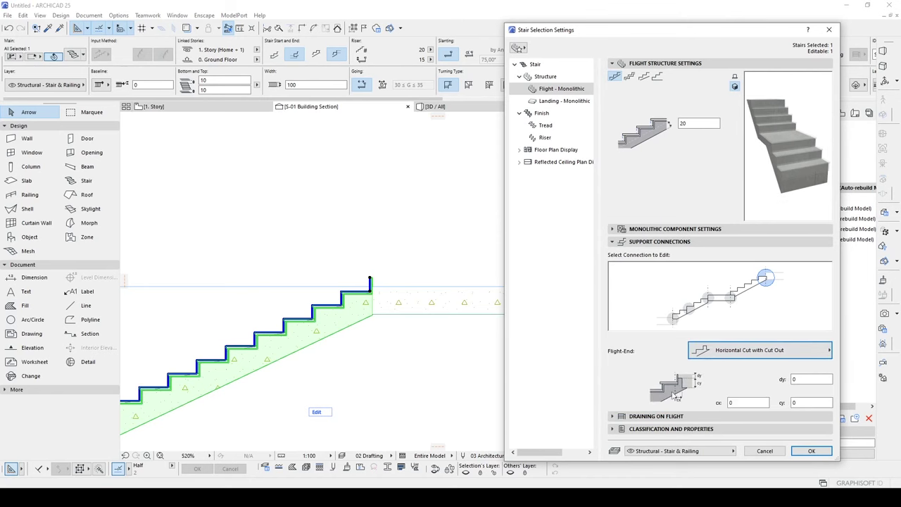
left_click(807, 451)
scroll(370, 312, "up", 4)
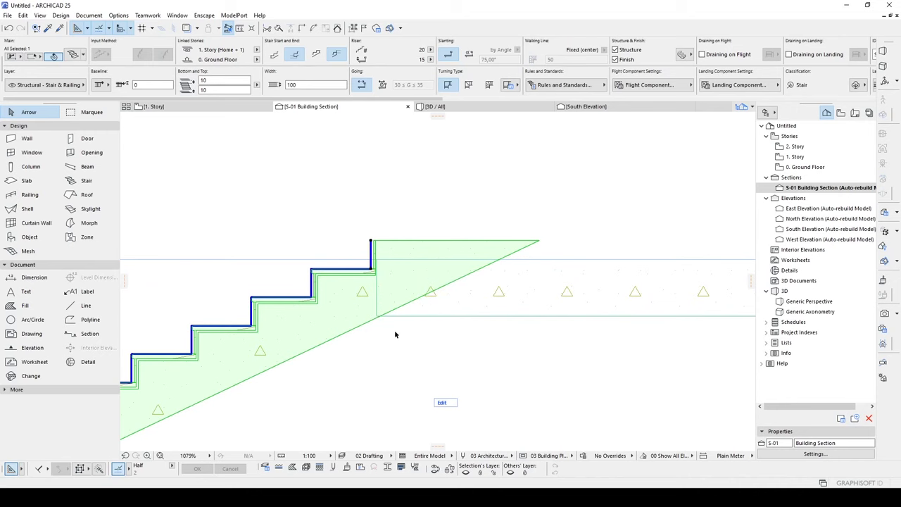
Set the flight-end cut-out's cy to 30 and apply it to the stair
key("ctrl+t")
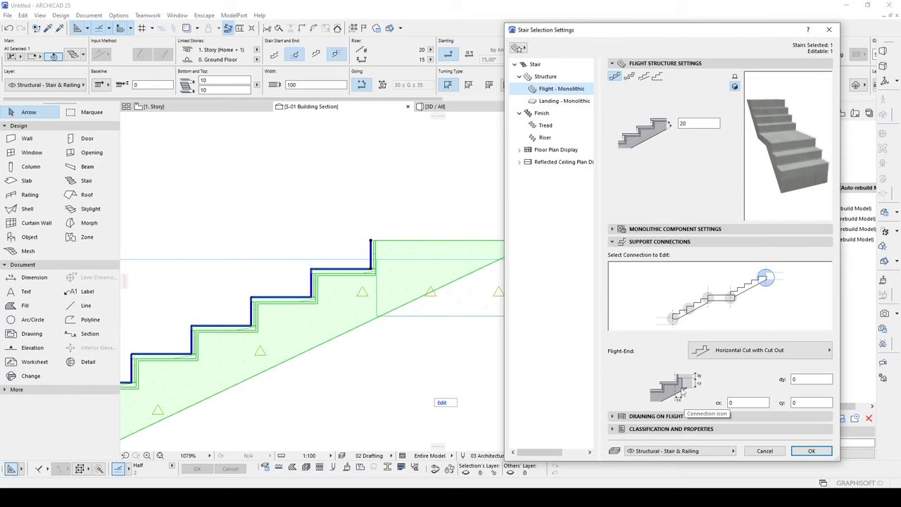
double_click(800, 402)
type("3")
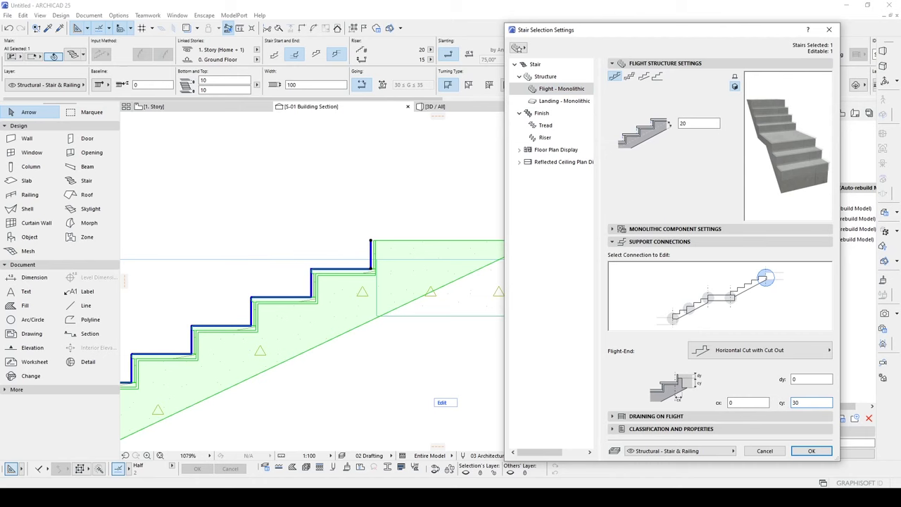
left_click(811, 451)
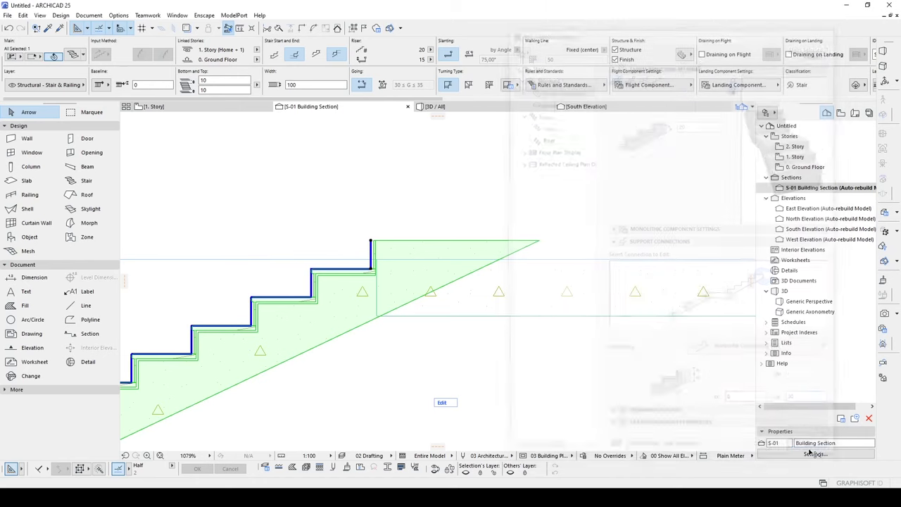
Measure the height from the cut-out's horizontal face up to the top of the last riser
left_click(336, 295)
left_click(316, 280)
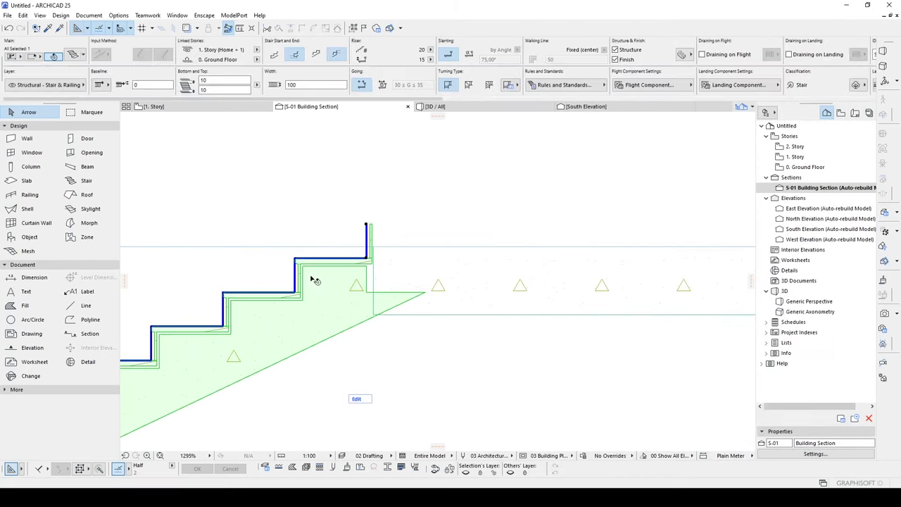
scroll(318, 274, "up", 3)
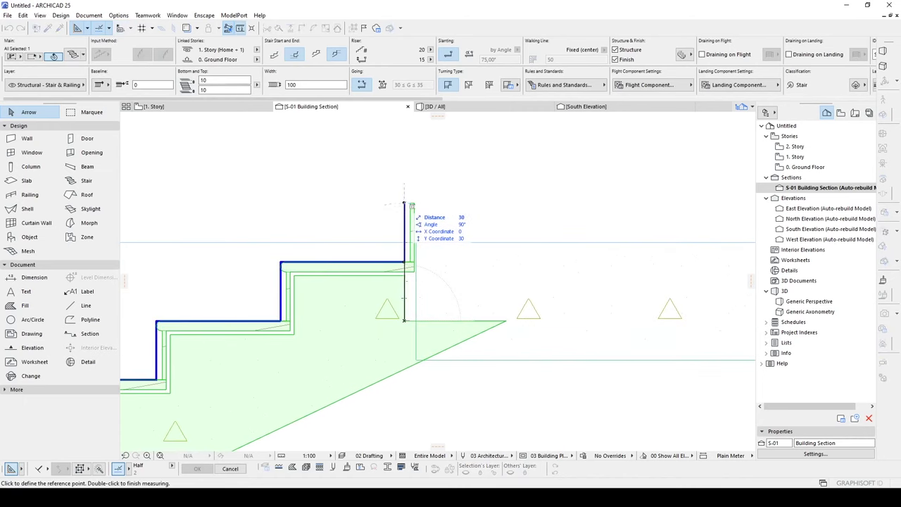
key("Escape")
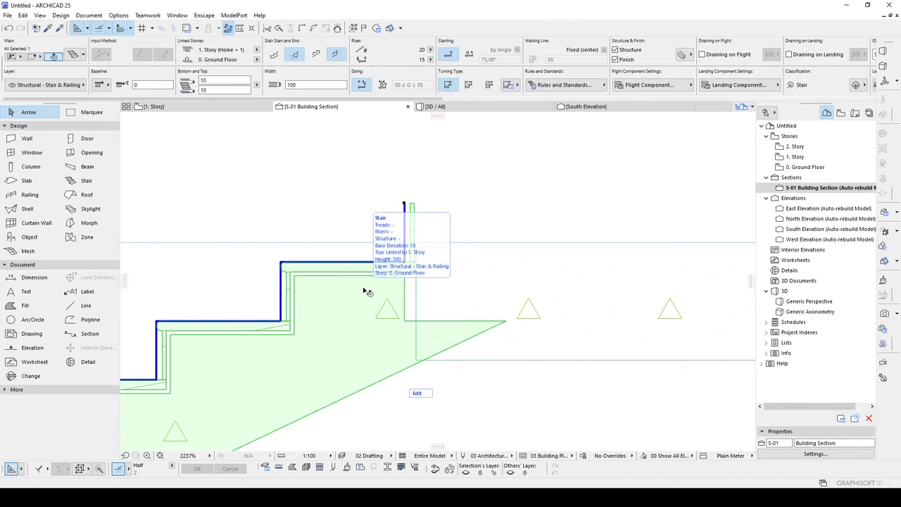
Set the flight-end cut-out's dy to 10 and apply it to the stair
key("ctrl+t")
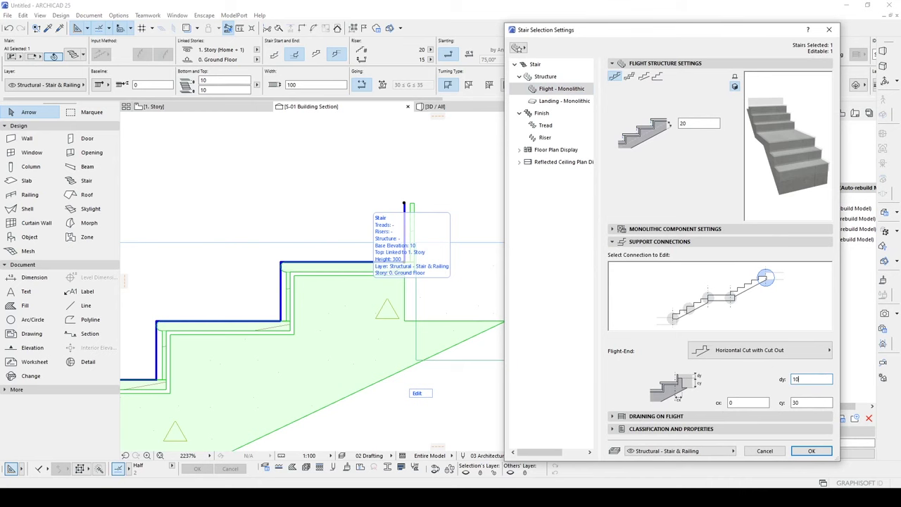
type("10")
key("Return")
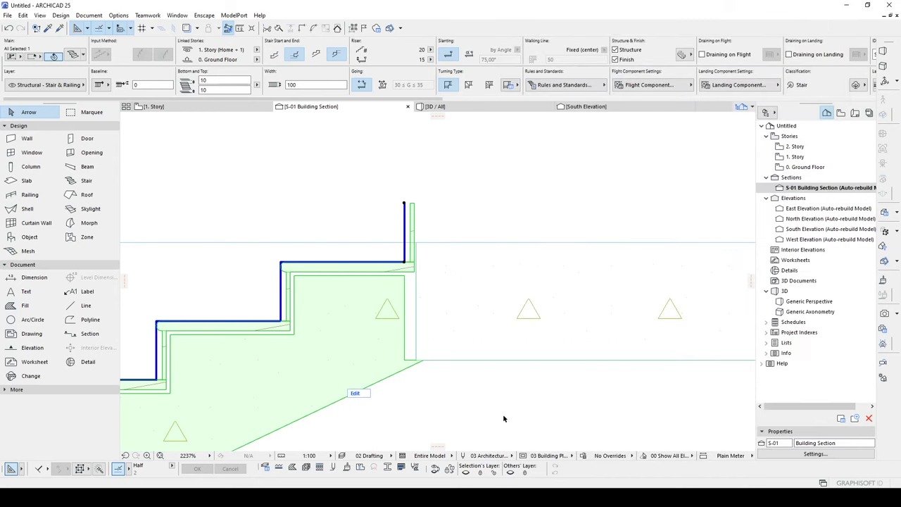
key("Escape")
scroll(437, 326, "up", 3)
scroll(442, 318, "down", 3)
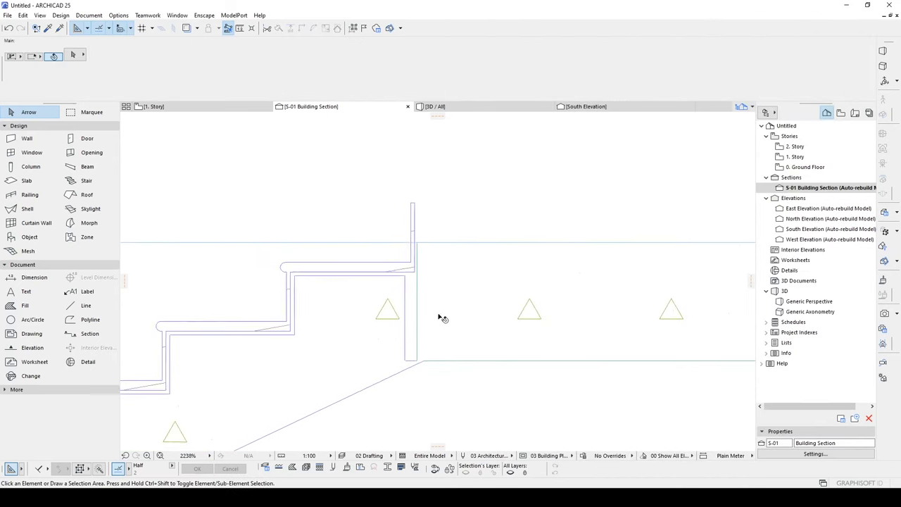
Measure the horizontal gap between the flight-end cut-out's vertical face and the slab's edge
key("m")
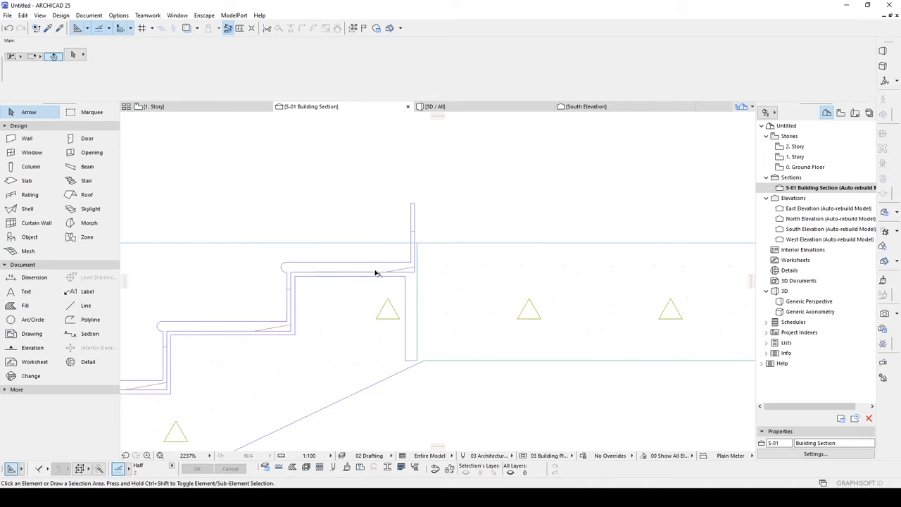
scroll(394, 331, "up", 5)
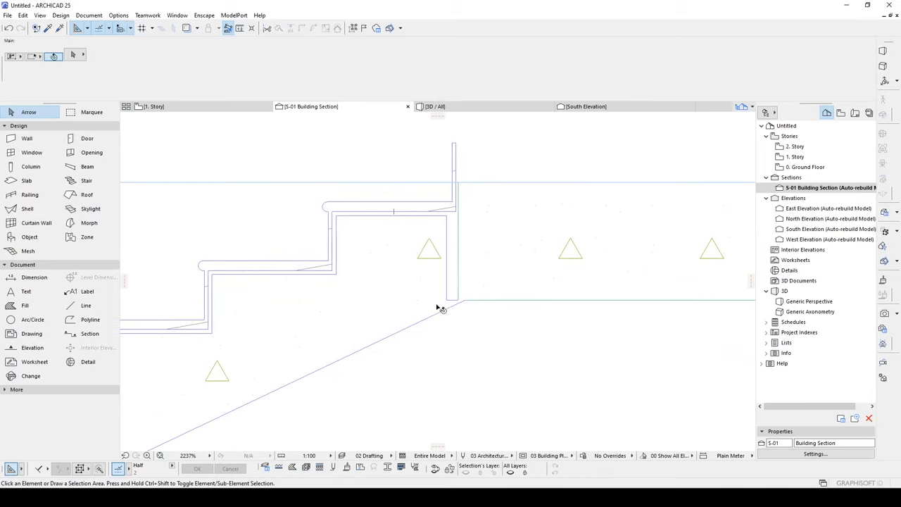
scroll(397, 288, "down", 4)
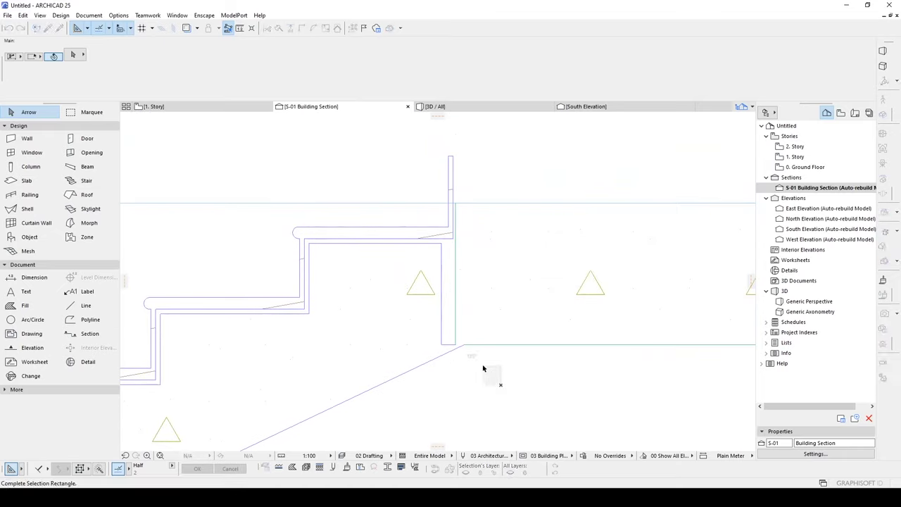
scroll(461, 350, "up", 3)
key("m")
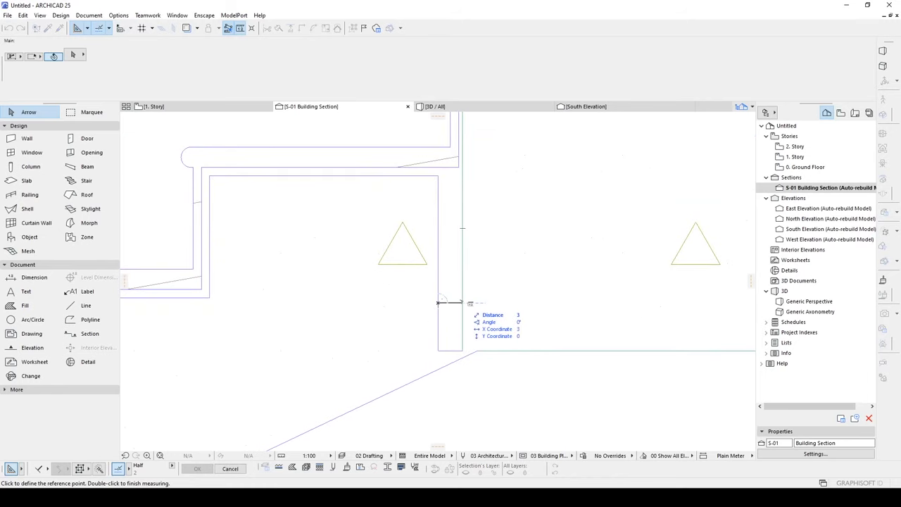
key("Escape")
Set the flight-end cut-out's cx to 3, apply it to the stair and deselect the stair
scroll(512, 305, "down", 5)
left_click(400, 300)
key("ctrl+t")
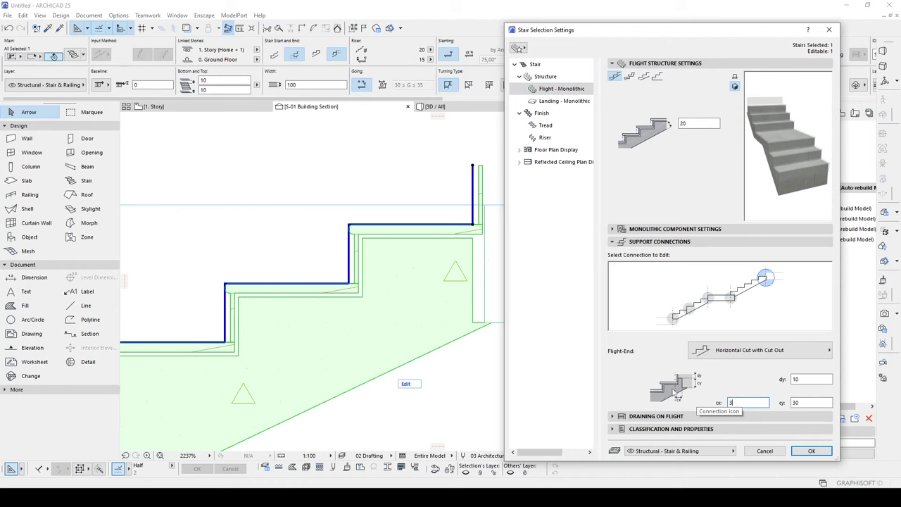
left_click(811, 451)
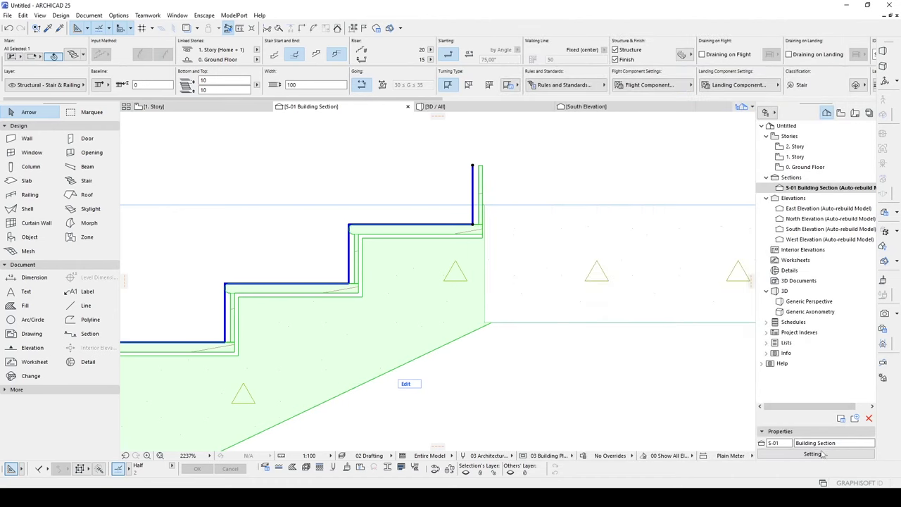
left_click(647, 402)
scroll(433, 246, "down", 10)
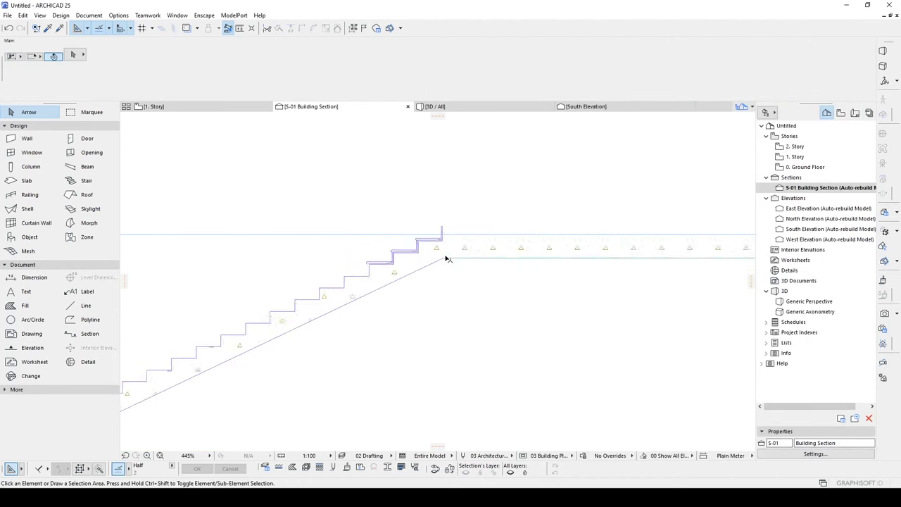
scroll(435, 257, "up", 6)
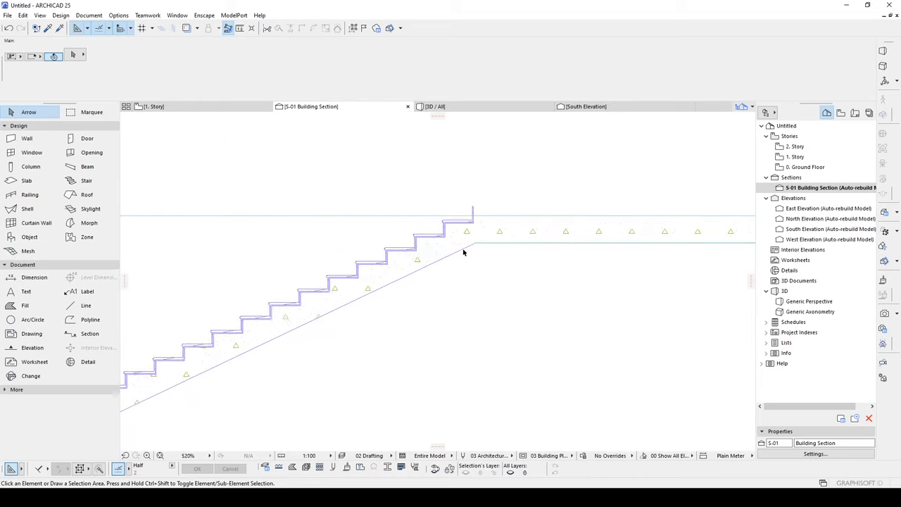
middle_click_drag(540, 191, 537, 219)
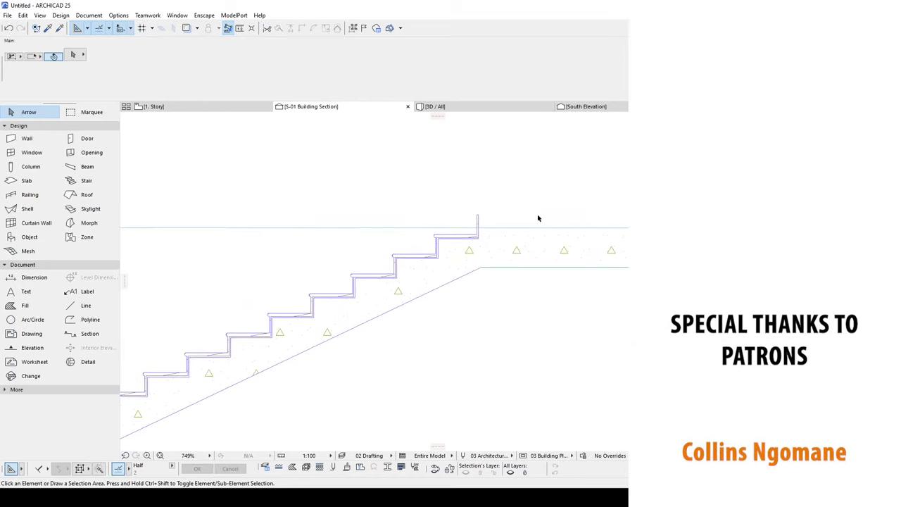
scroll(538, 218, "down", 4)
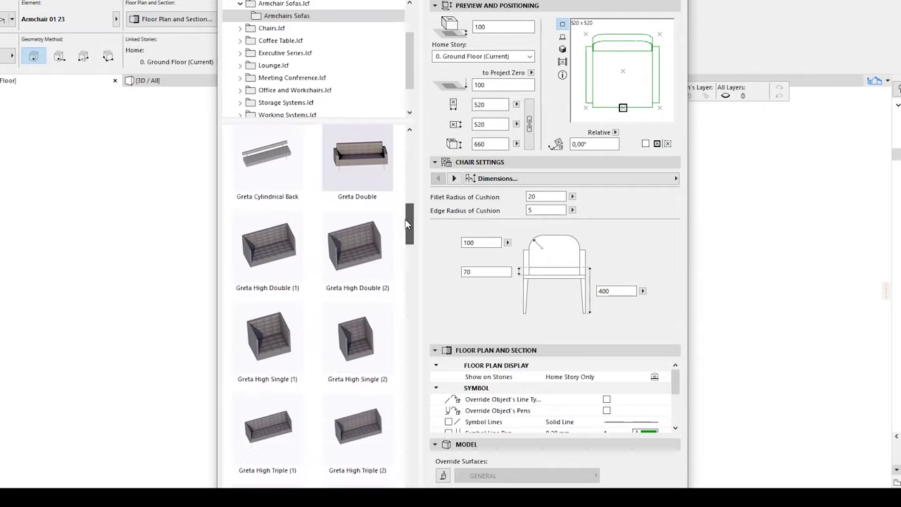
Browse the furniture library's Armchairs Sofas, Chairs, Coffee Table and Executive Series folders
scroll(316, 317, "down", 5)
left_click(271, 28)
left_click(272, 40)
scroll(375, 378, "down", 10)
scroll(374, 378, "down", 1)
left_click(281, 53)
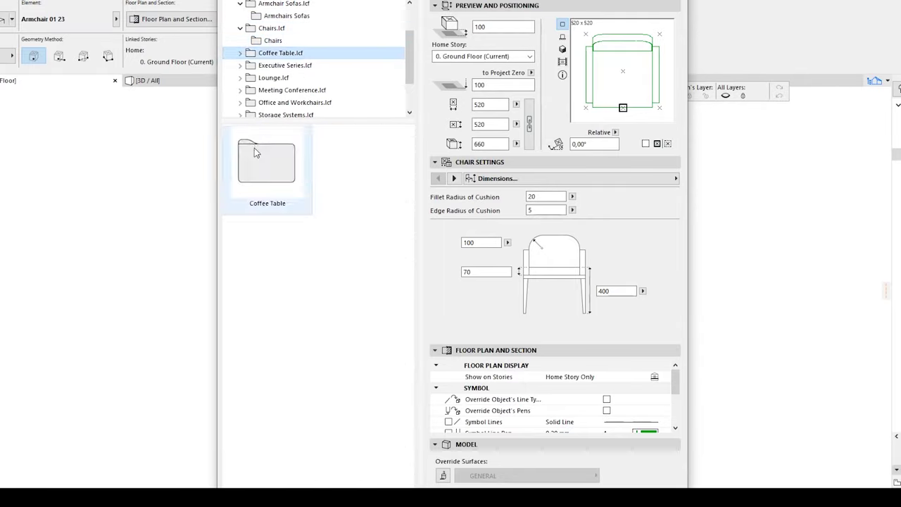
double_click(251, 148)
left_click_drag(411, 161, 410, 382)
left_click(282, 78)
left_click(285, 91)
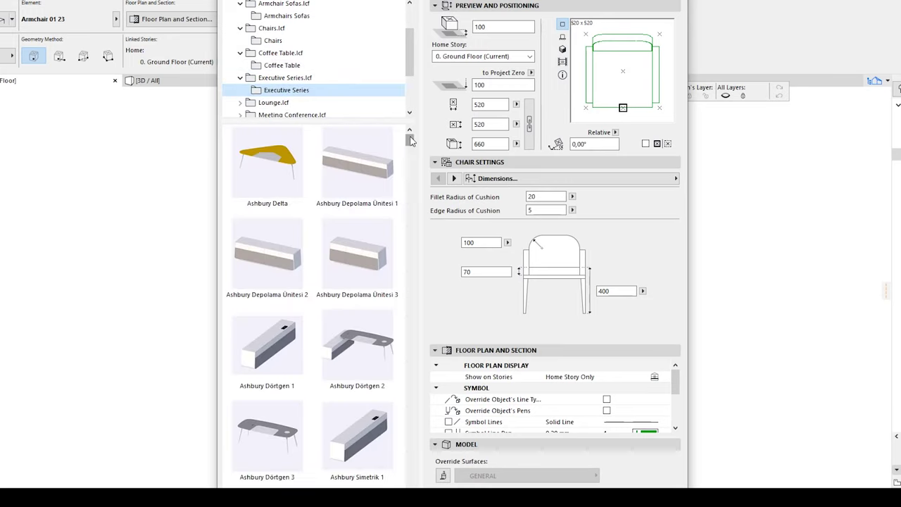
scroll(404, 203, "down", 10)
scroll(405, 203, "down", 10)
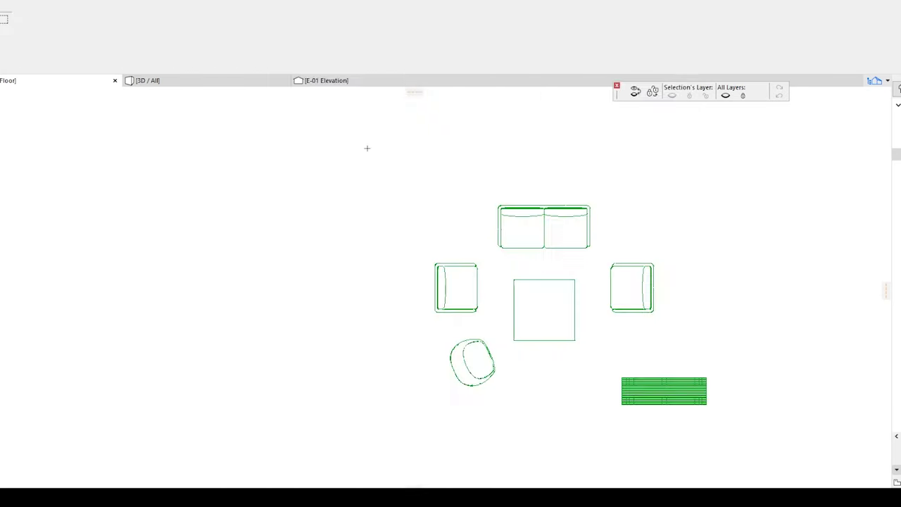
Show the placed furniture group in 3D through a marquee and inspect it from several angles
left_click_drag(367, 148, 778, 433)
key("F5")
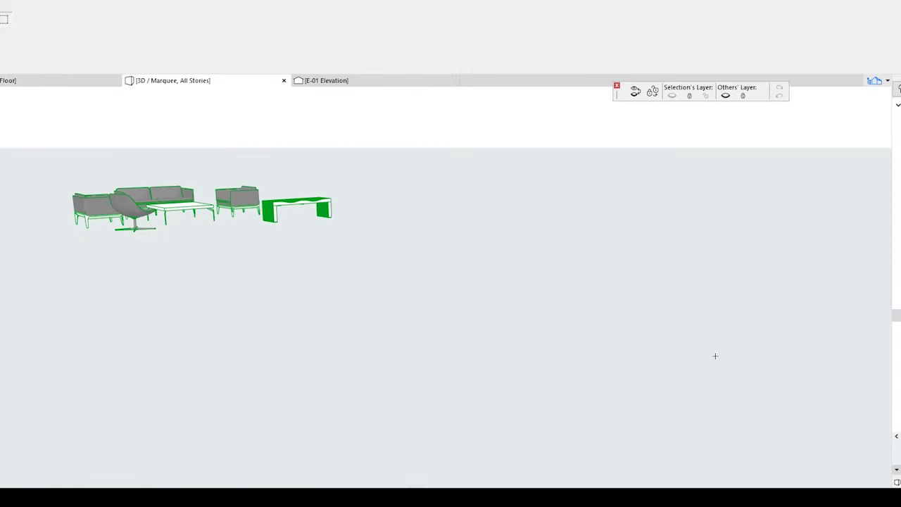
scroll(395, 303, "up", 5)
middle_click_drag(232, 278, 105, 278, "shift")
middle_click_drag(281, 278, 675, 277, "shift")
middle_click_drag(451, 282, 397, 296, "shift")
scroll(396, 296, "down", 3)
Pick U Too Island in the Working Systems library and inspect the four-desk workstation model in SketchUp
left_click(408, 312)
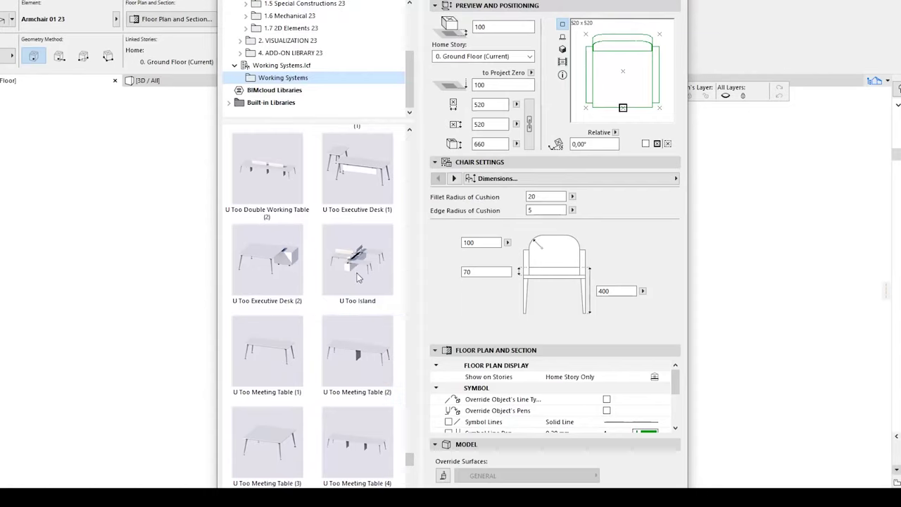
left_click(358, 277)
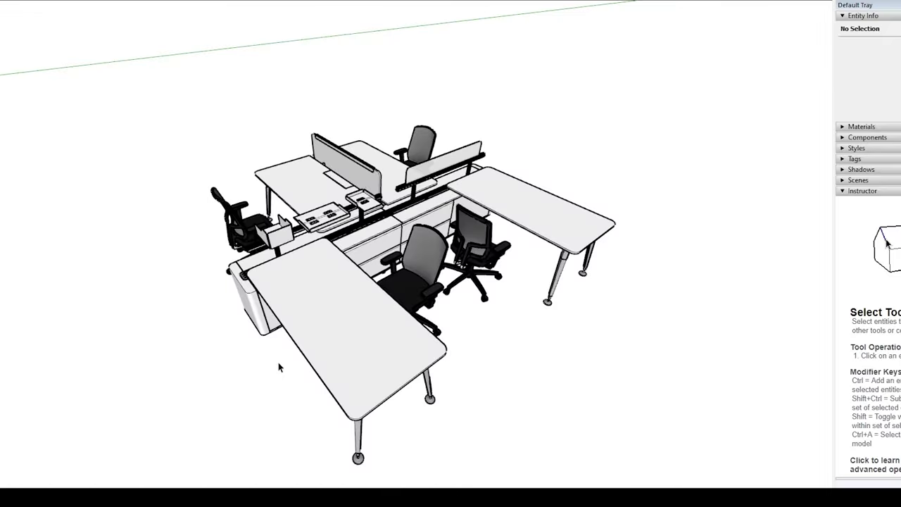
mouse_move(279, 366)
middle_mouse_down()
mouse_move(547, 241)
mouse_move(613, 189)
mouse_move(197, 219)
middle_mouse_up()
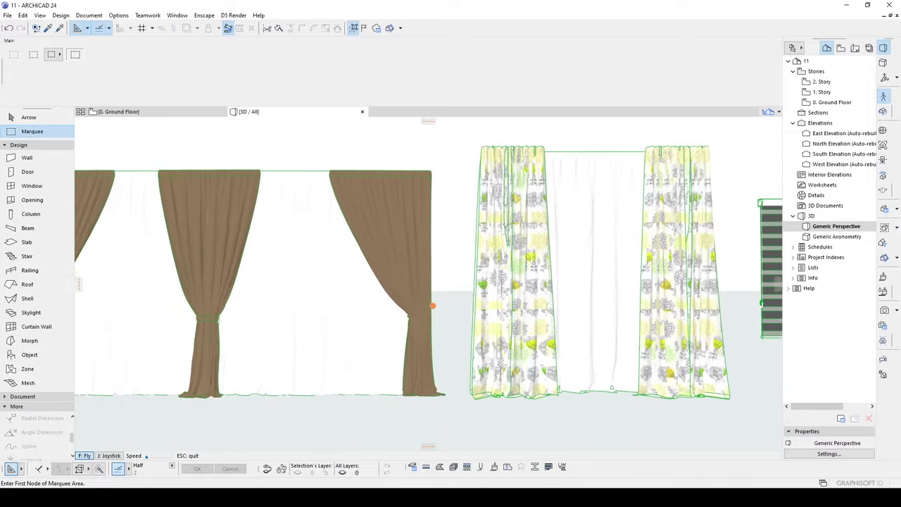
Look over the row of curtain and blind models in 3D and their outlines on the ground floor plan
key("Right")
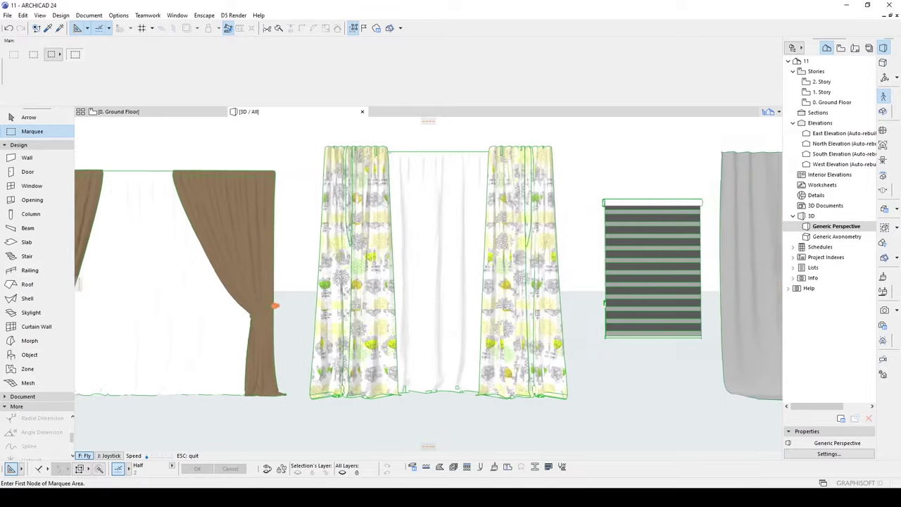
key("Right")
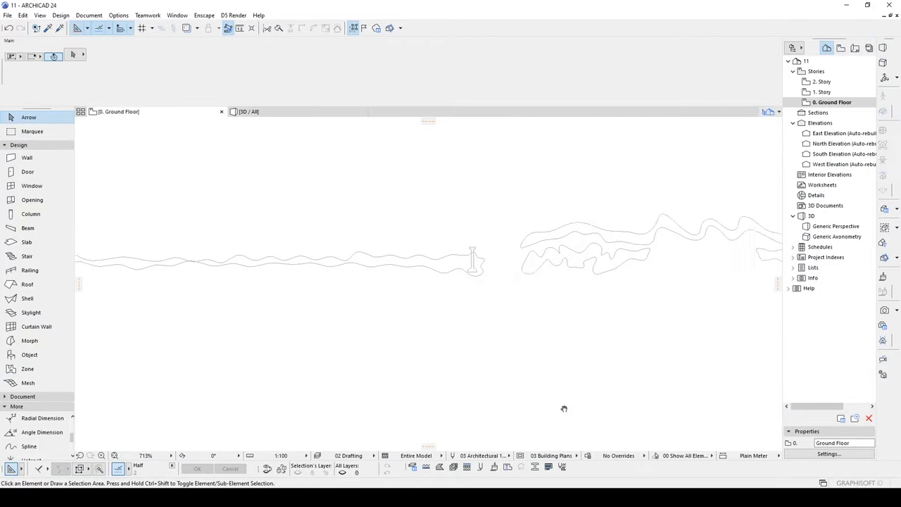
middle_click_drag(563, 408, 415, 411)
middle_click_drag(768, 417, 502, 418)
middle_click_drag(708, 408, 662, 429)
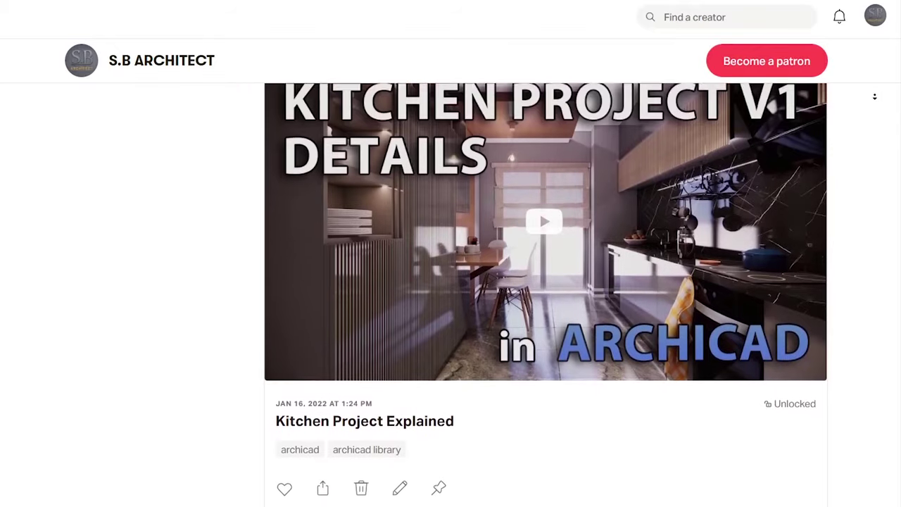
Look through the S.B ARCHITECT creator page's posts of ARCHICAD project files and tutorials
scroll(321, 438, "down", 3)
scroll(873, 106, "down", 8)
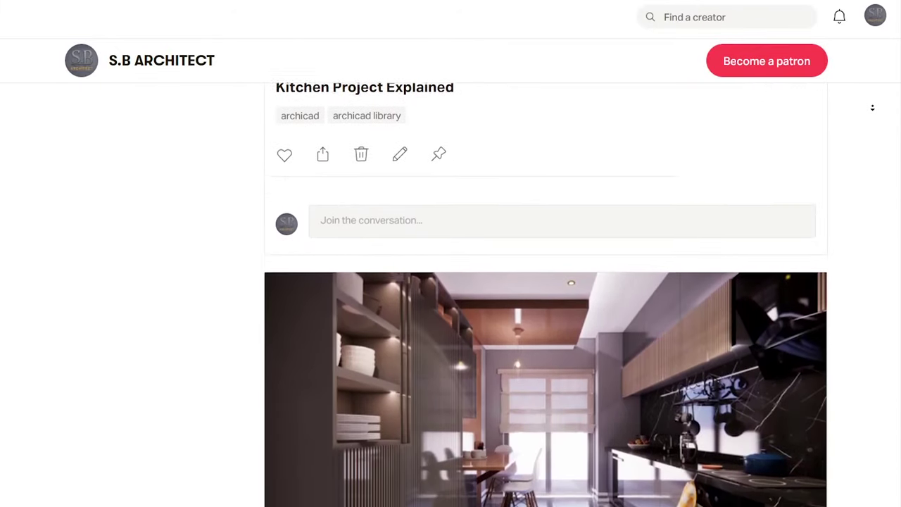
scroll(873, 113, "down", 7)
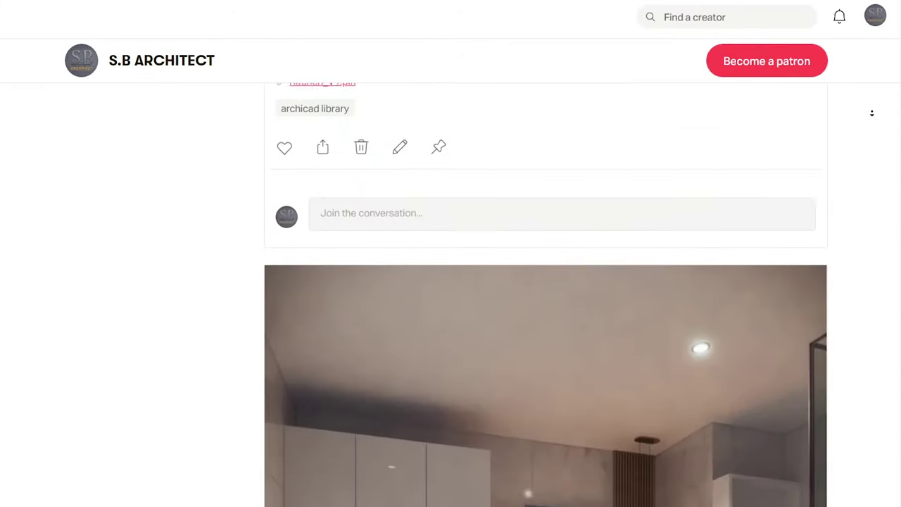
scroll(871, 120, "down", 16)
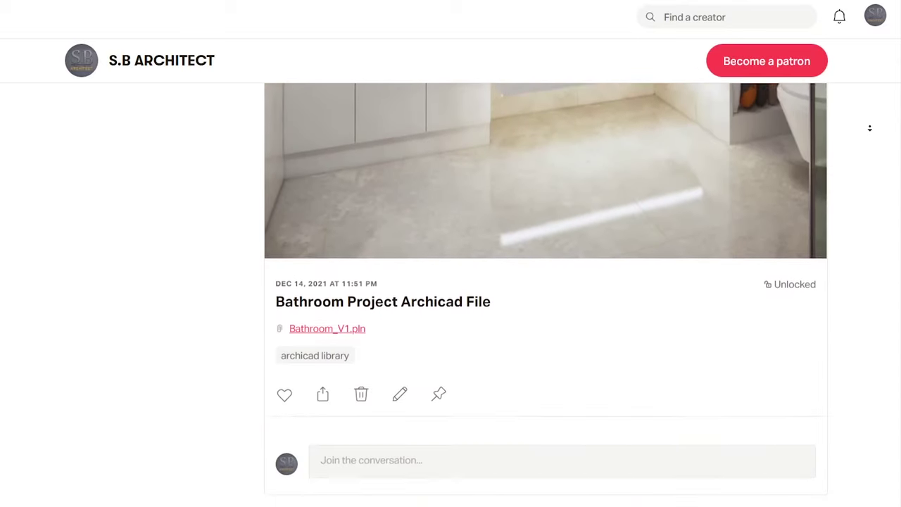
scroll(868, 138, "down", 20)
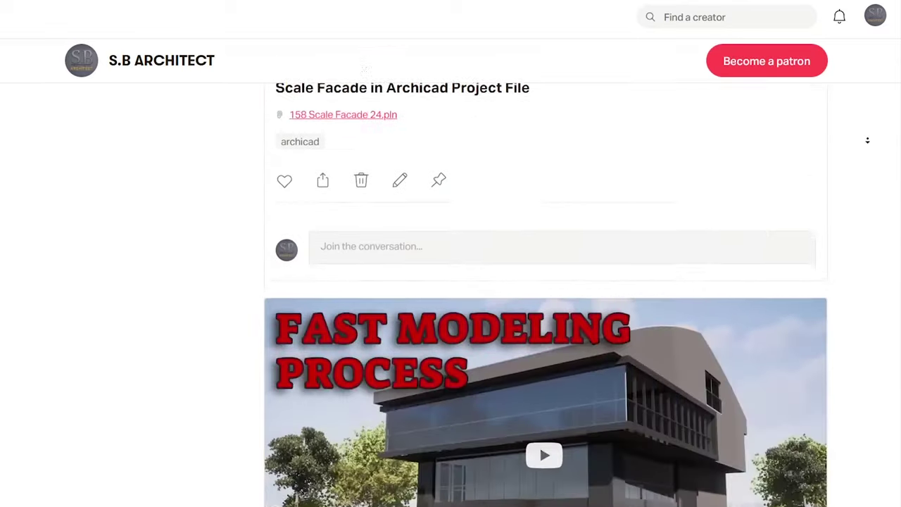
scroll(868, 141, "down", 20)
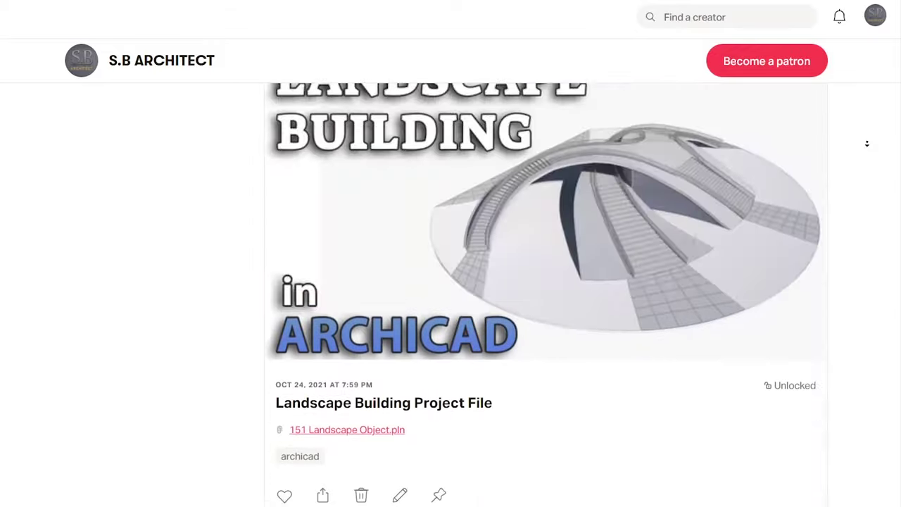
scroll(867, 143, "down", 20)
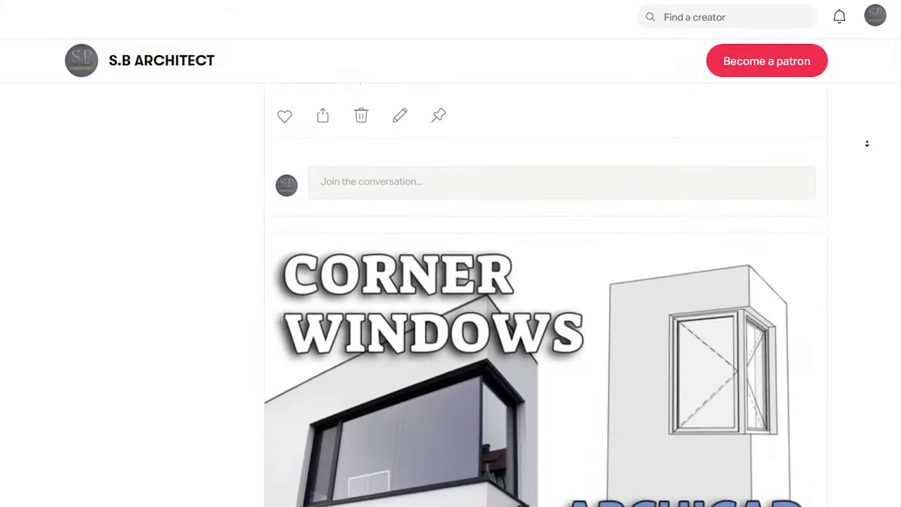
scroll(868, 143, "down", 20)
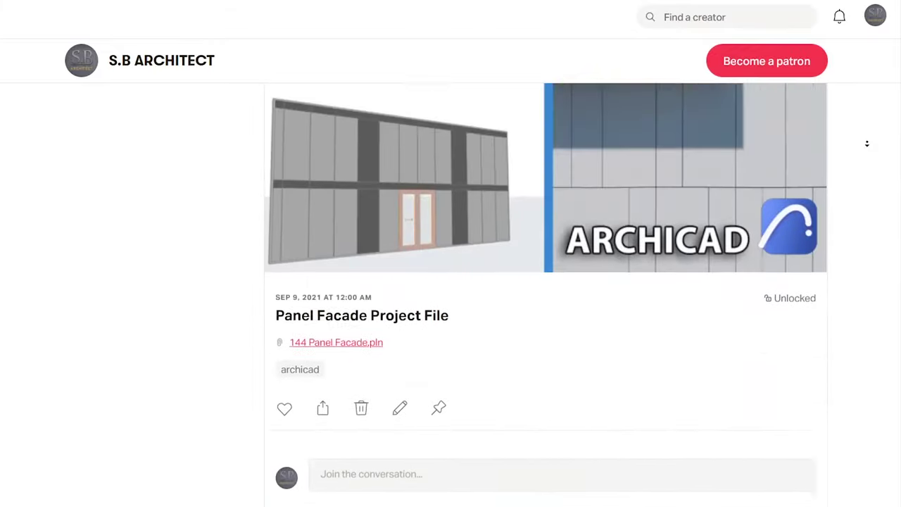